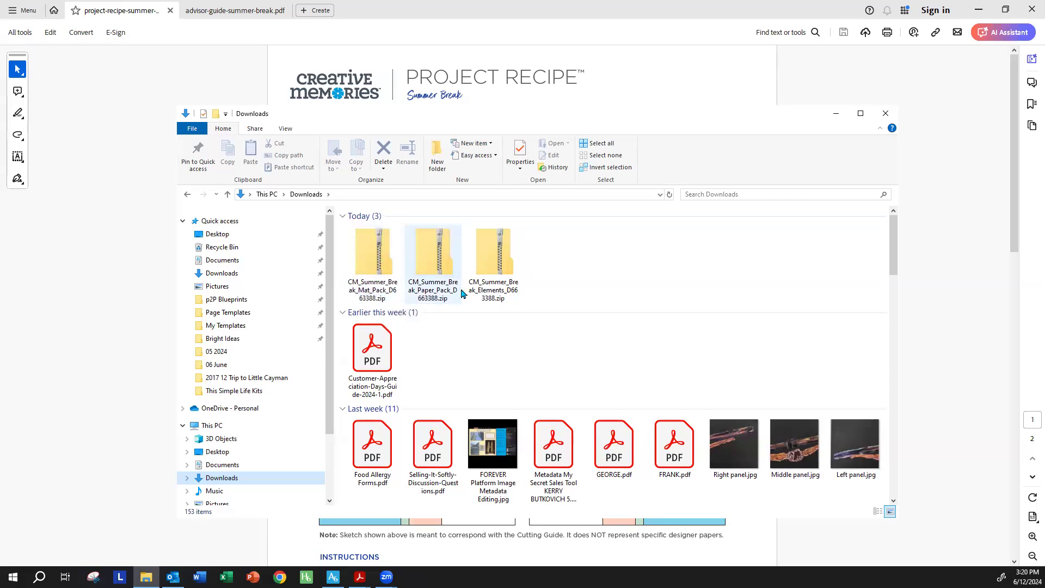
Bring up the Temp Digital Art folder window and move the Downloads window aside so both can be reached.
{"action": "key", "text": "super+Down"}
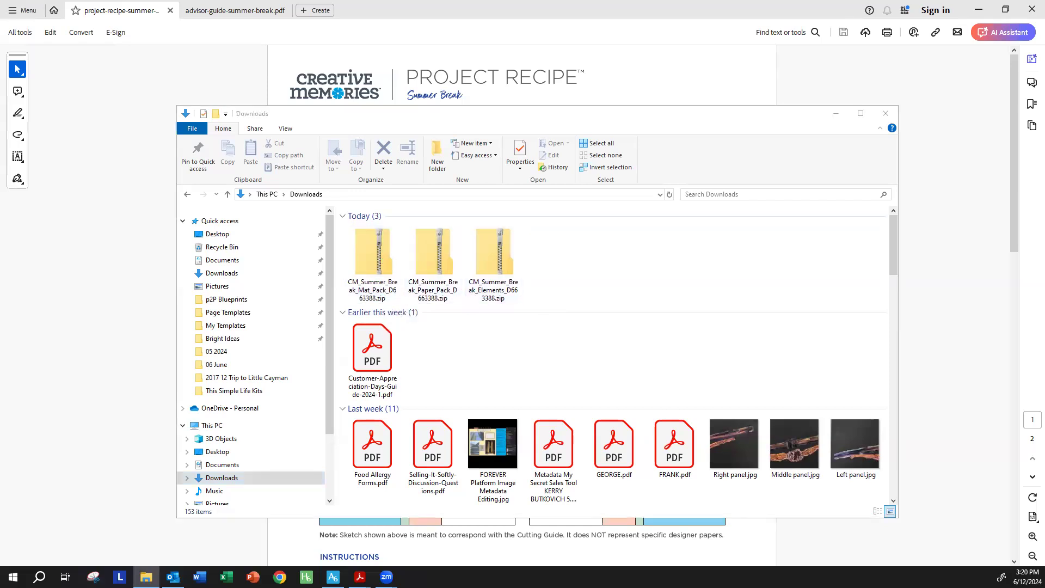
{"action": "key", "text": "alt+Tab"}
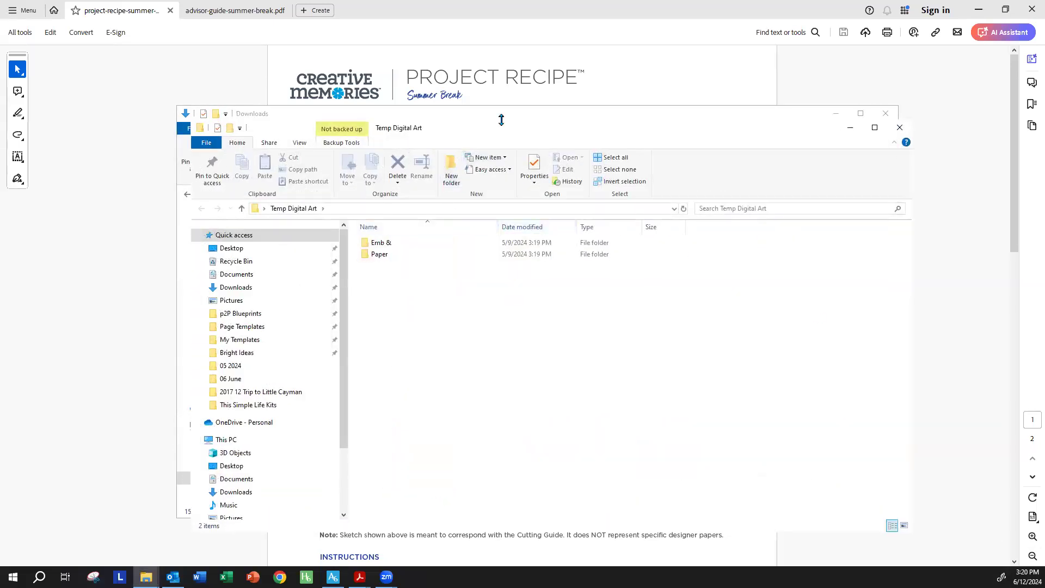
{"action": "left_click", "coordinate": [501, 116]}
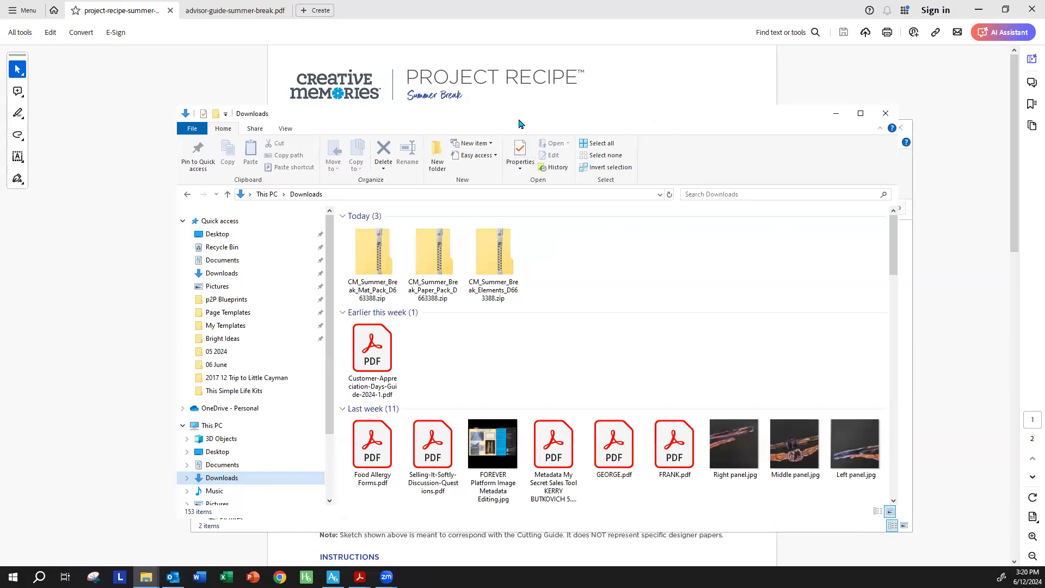
{"action": "left_click_drag", "start_coordinate": [553, 116], "coordinate": [391, 110]}
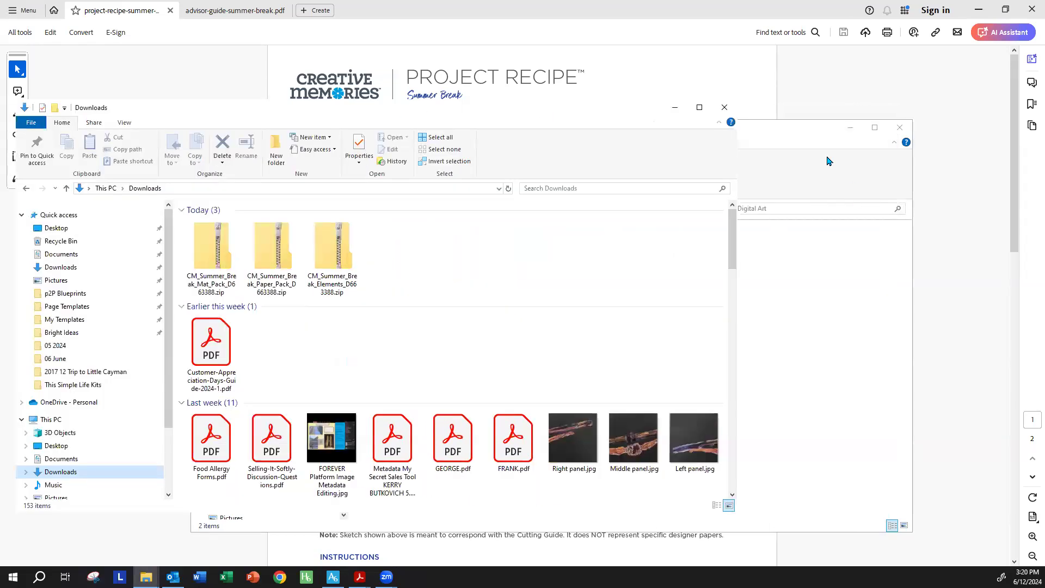
Look into the Emb & and Paper folders, place their window beside Downloads, and return to the Temp Digital Art folder.
{"action": "left_click", "coordinate": [794, 138]}
{"action": "double_click", "coordinate": [528, 231]}
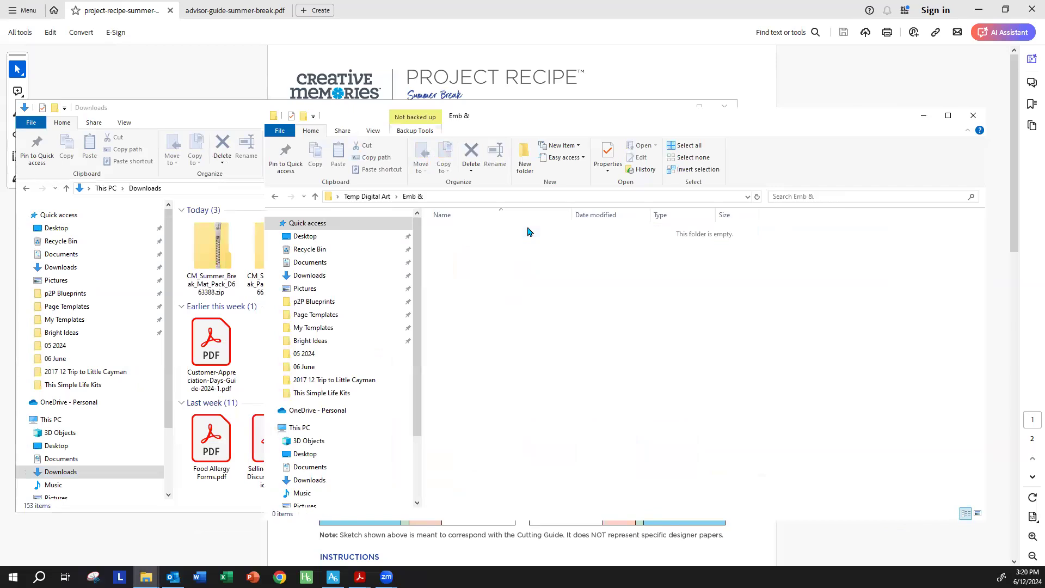
{"action": "left_click", "coordinate": [382, 199]}
{"action": "double_click", "coordinate": [474, 243]}
{"action": "left_click_drag", "start_coordinate": [988, 177], "coordinate": [786, 178]}
{"action": "left_click_drag", "start_coordinate": [626, 121], "coordinate": [801, 105]}
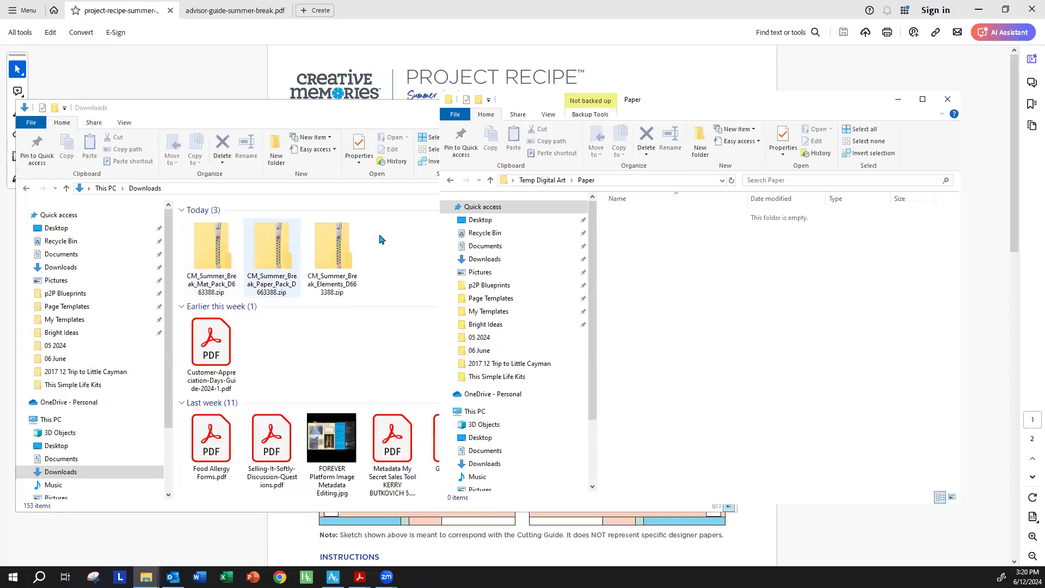
{"action": "left_click", "coordinate": [560, 180]}
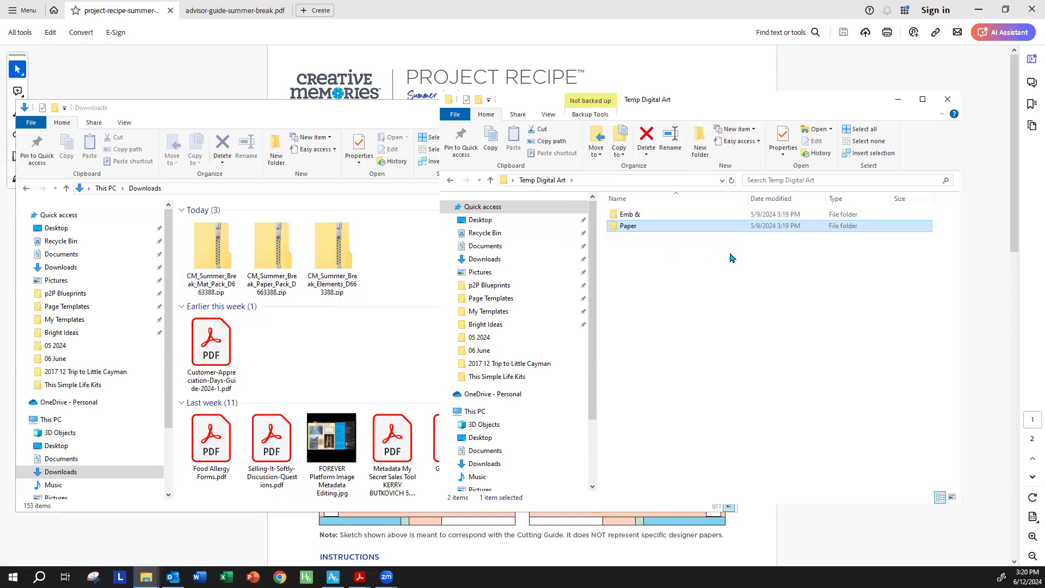
Copy all MP_Summer_Break images from CM_Summer_Break_Mat_Pack_D663388.zip into the Emb & folder of Temp Digital Art.
{"action": "double_click", "coordinate": [214, 257]}
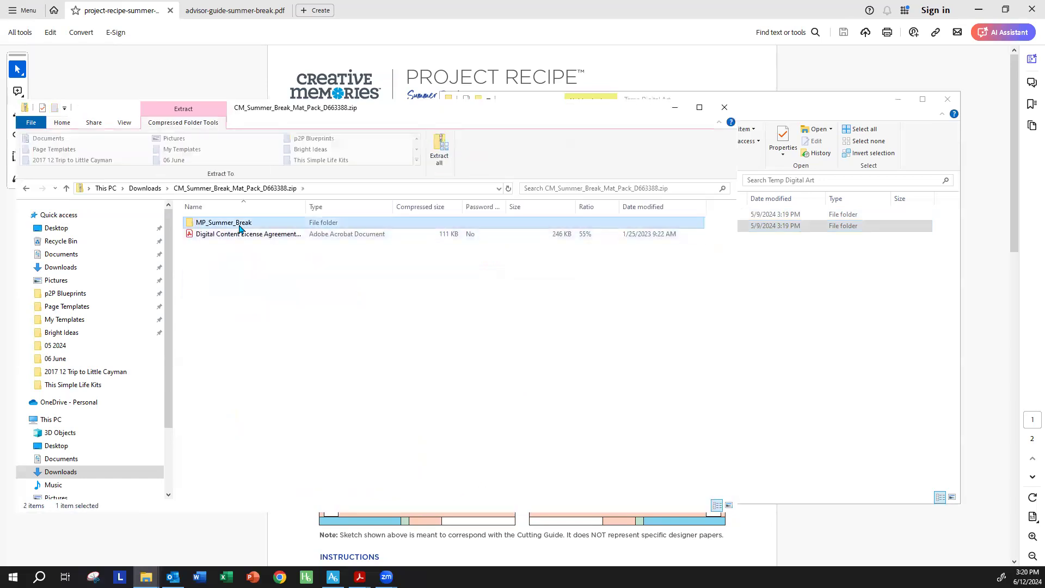
{"action": "double_click", "coordinate": [238, 224]}
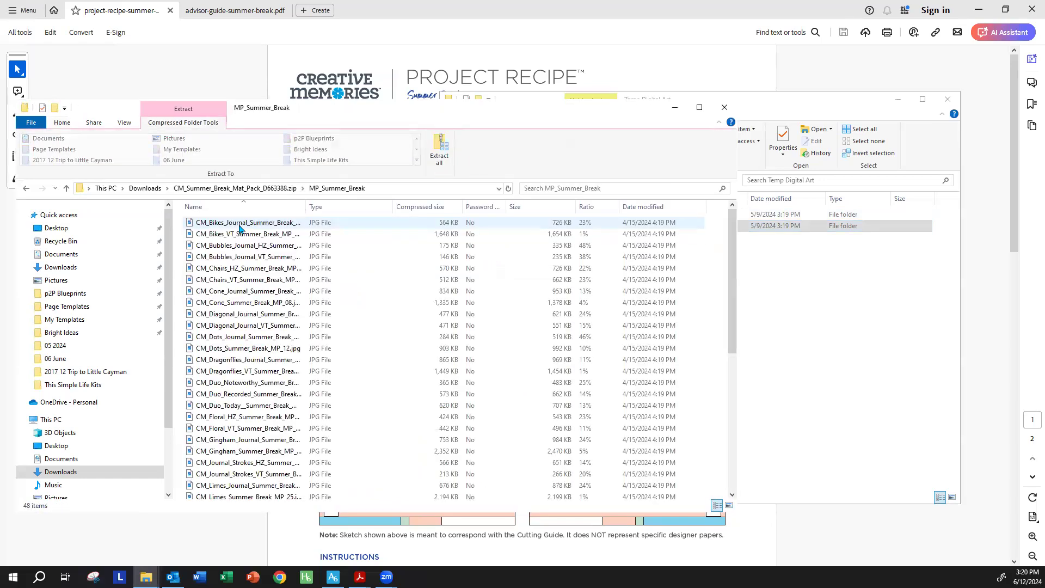
{"action": "left_click", "coordinate": [250, 224]}
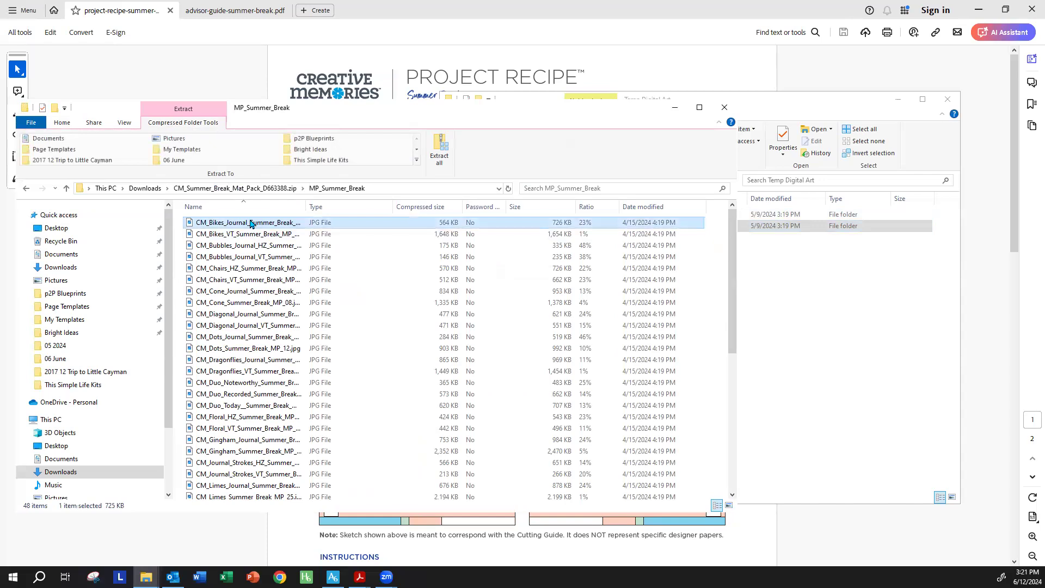
{"action": "key", "text": "ctrl+a"}
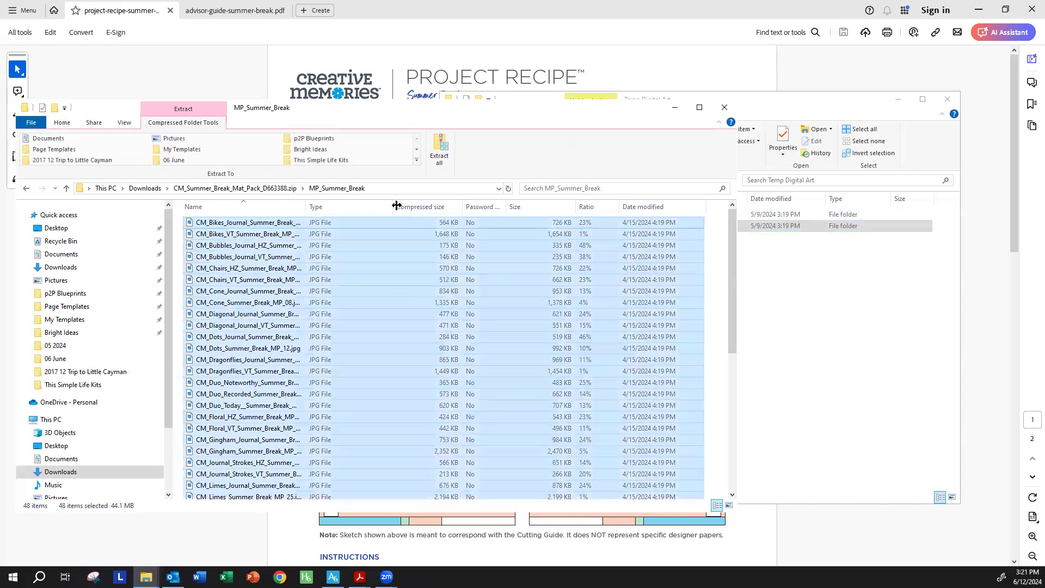
{"action": "left_click", "coordinate": [762, 108]}
{"action": "left_click_drag", "start_coordinate": [361, 231], "coordinate": [706, 222]}
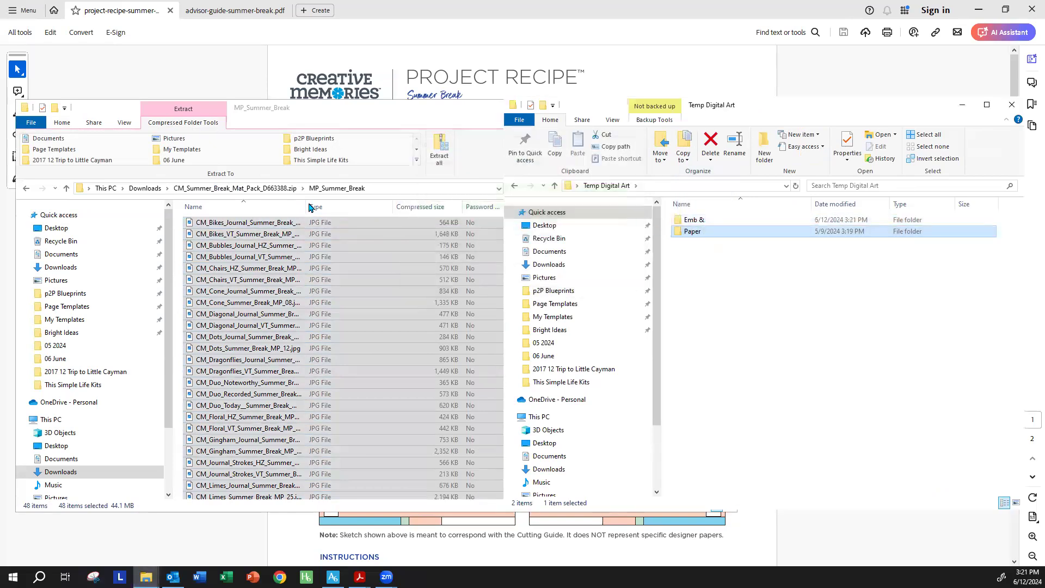
Copy all 12x12_PP_Summer_Break images from CM_Summer_Break_Paper_Pack_D663388.zip into the Paper folder and check that folder's contents.
{"action": "left_click", "coordinate": [235, 188]}
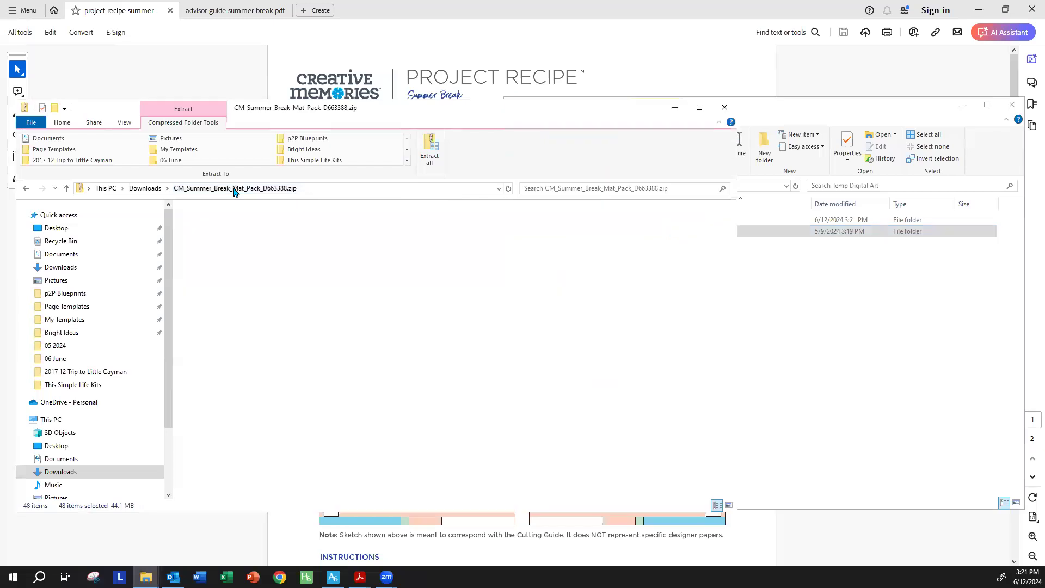
{"action": "left_click", "coordinate": [145, 189]}
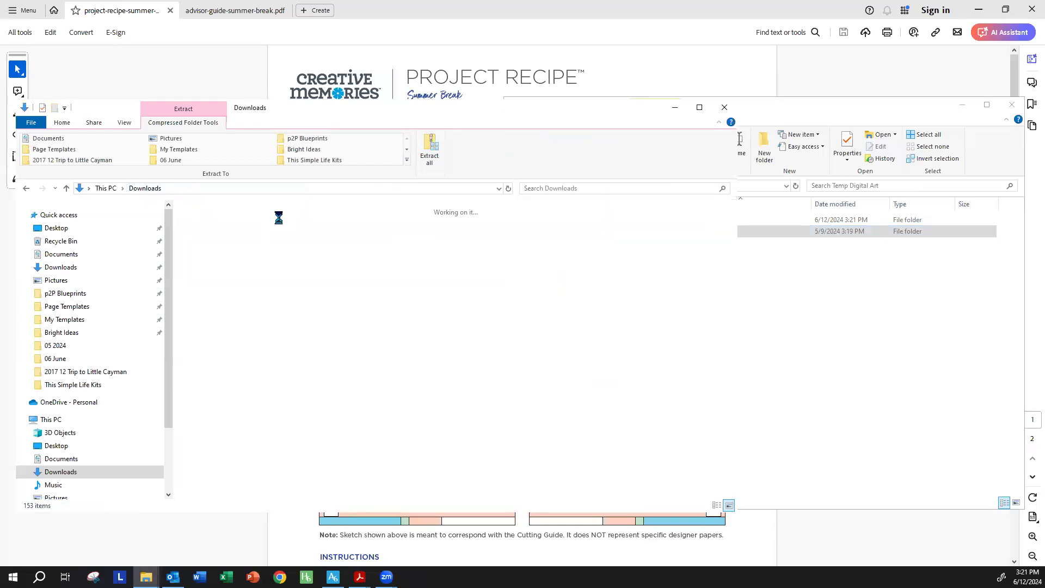
{"action": "double_click", "coordinate": [273, 254]}
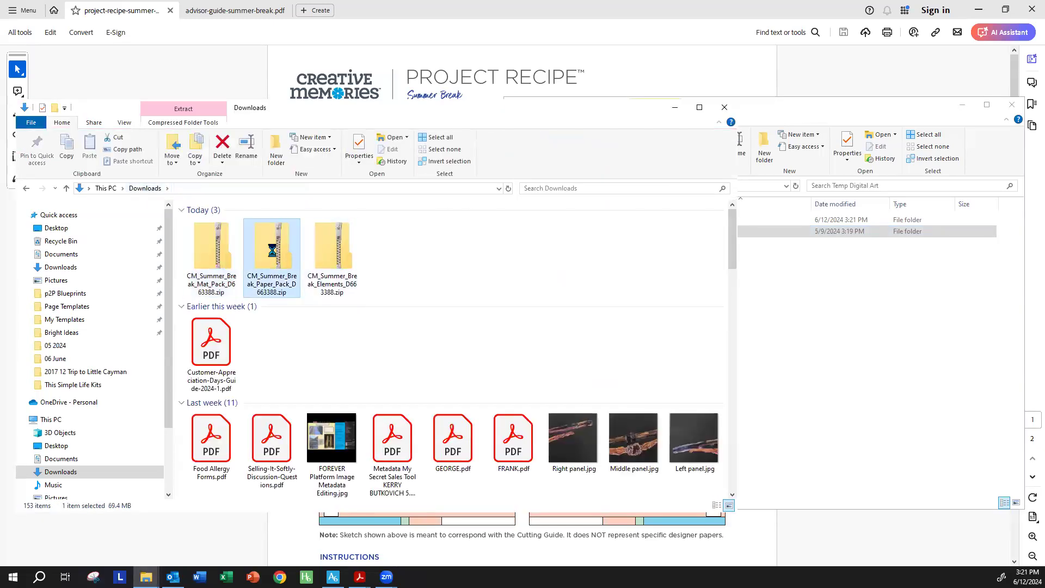
{"action": "double_click", "coordinate": [267, 226]}
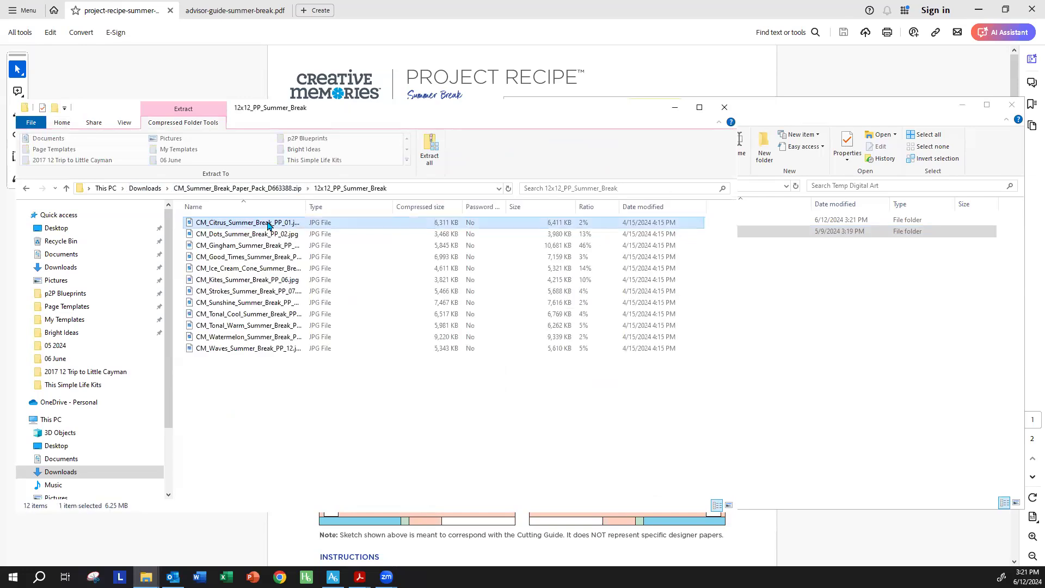
{"action": "key", "text": "ctrl+a"}
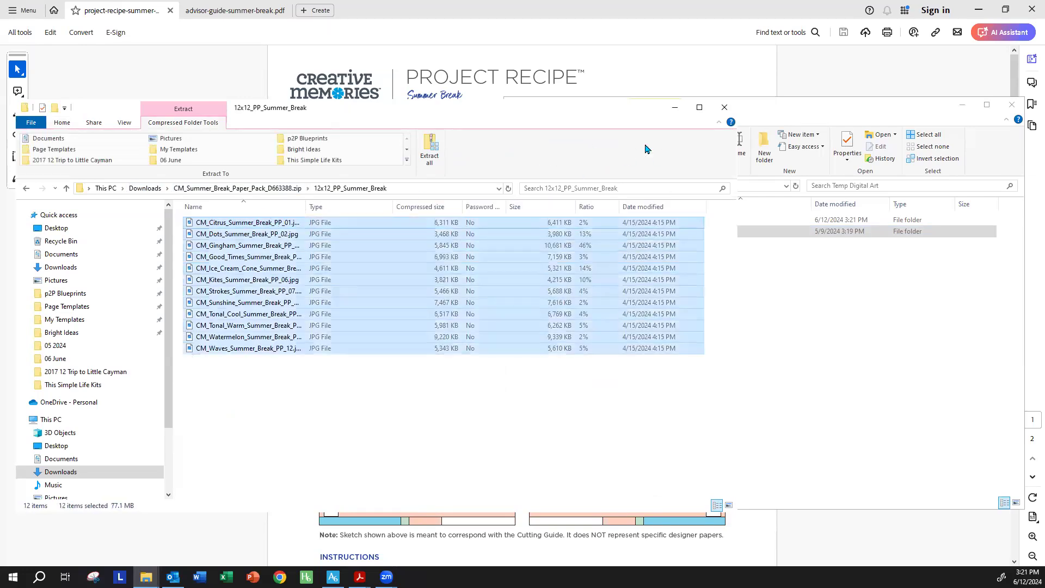
{"action": "left_click_drag", "start_coordinate": [524, 225], "coordinate": [807, 232]}
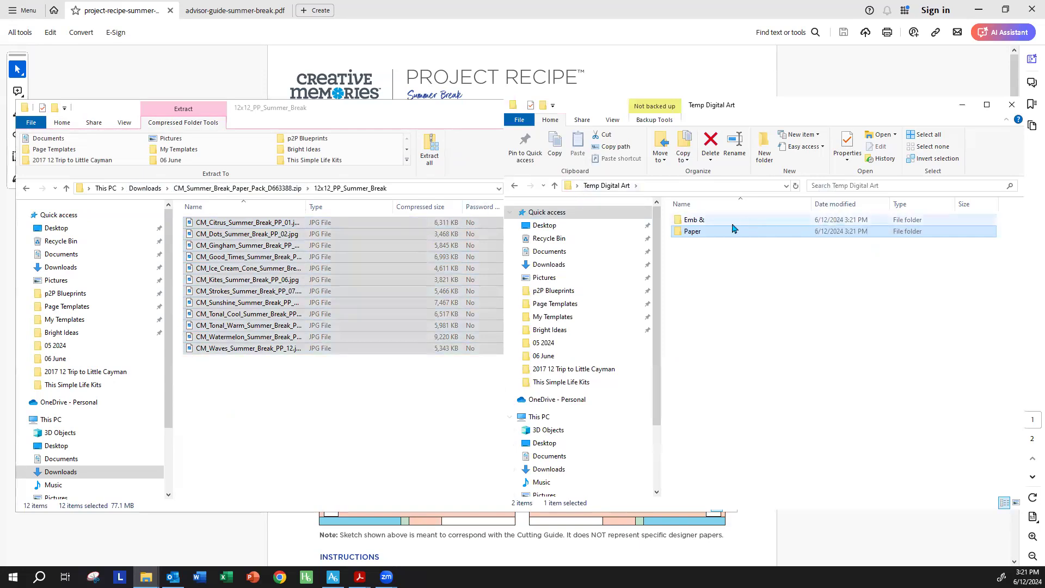
{"action": "double_click", "coordinate": [698, 231]}
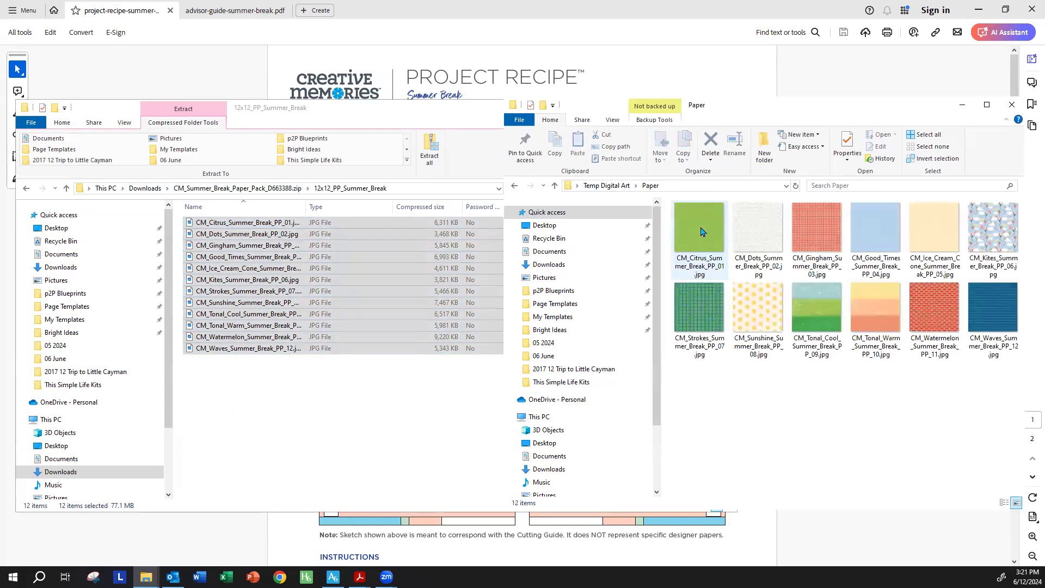
{"action": "left_click", "coordinate": [608, 186]}
Copy all ELMT_Enamels_Summer_Break images from CM_Summer_Break_Elements_D663388.zip into the Emb & folder.
{"action": "left_click", "coordinate": [265, 189]}
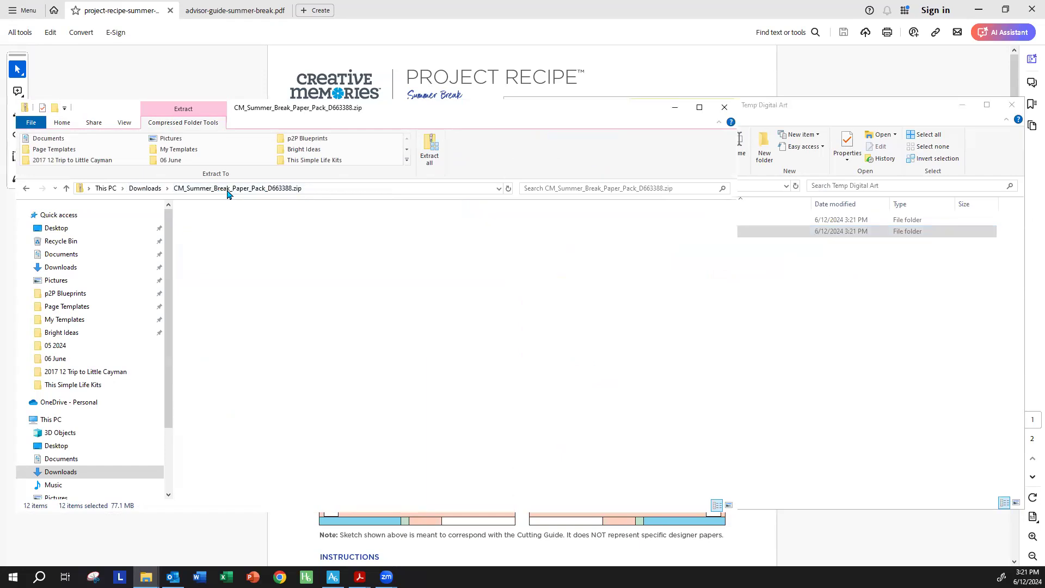
{"action": "left_click", "coordinate": [145, 188]}
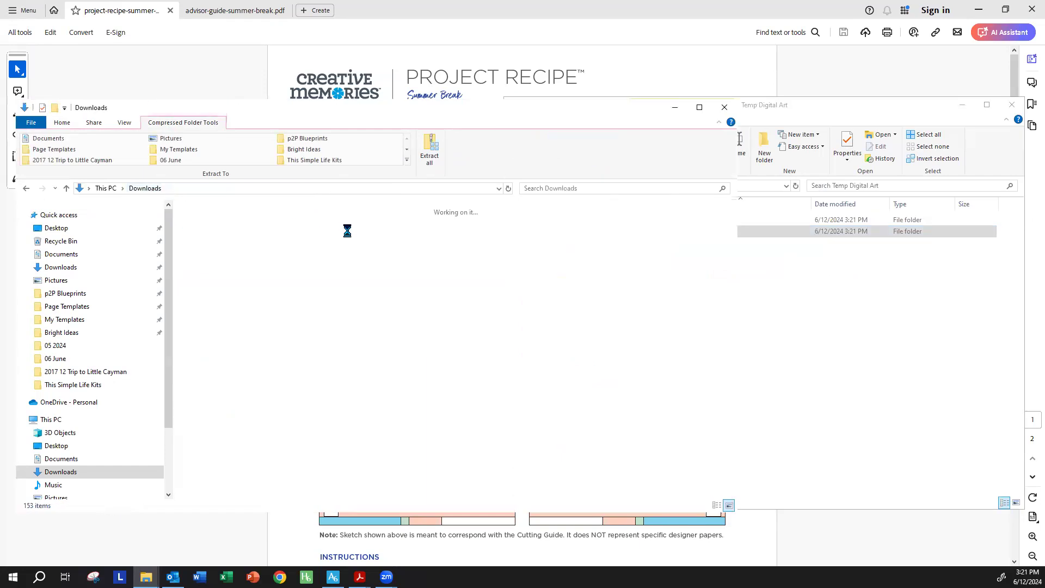
{"action": "double_click", "coordinate": [306, 237]}
{"action": "double_click", "coordinate": [283, 224]}
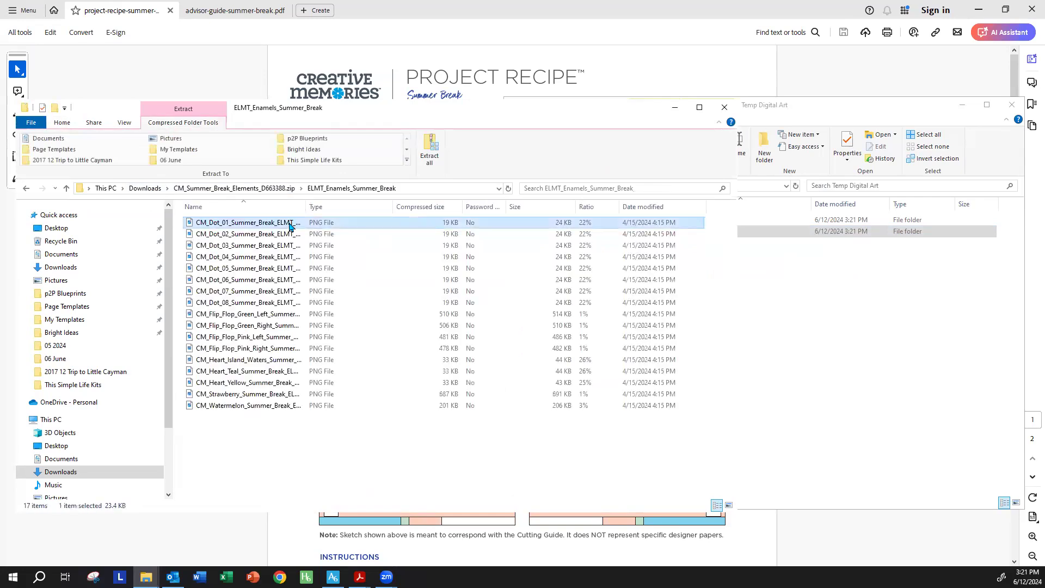
{"action": "key", "text": "ctrl+a"}
{"action": "left_click", "coordinate": [796, 114]}
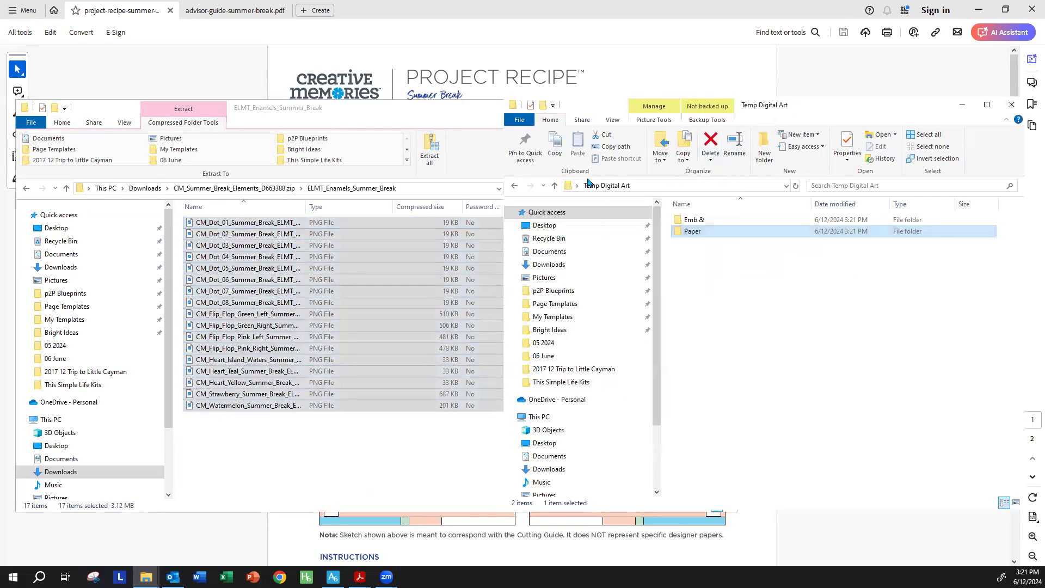
{"action": "left_click_drag", "start_coordinate": [266, 226], "coordinate": [720, 231]}
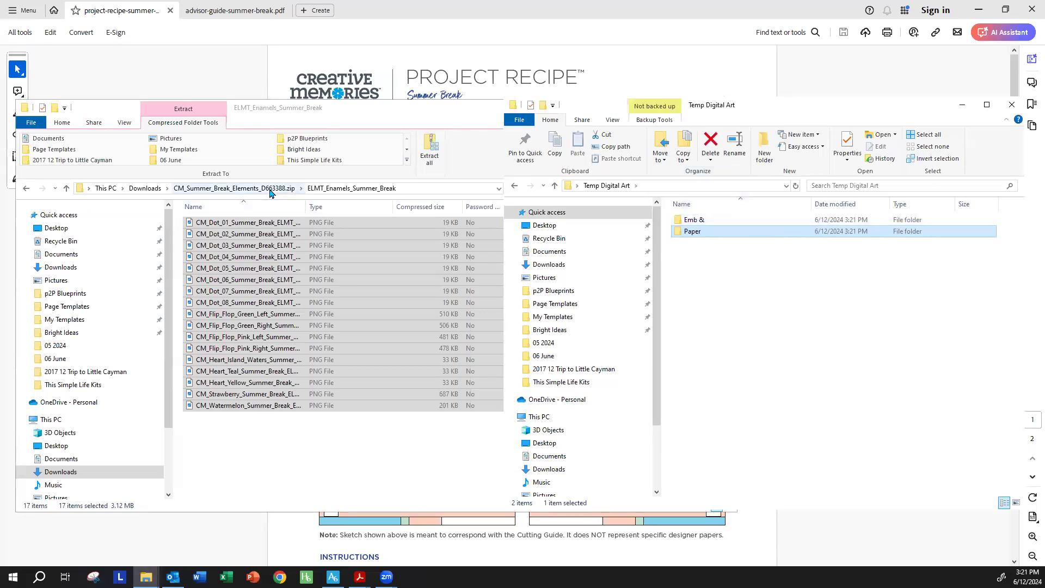
Copy all images in the elements zip's ELMT_Summer_Break folder into the Emb & folder.
{"action": "left_click", "coordinate": [270, 189]}
{"action": "double_click", "coordinate": [252, 234]}
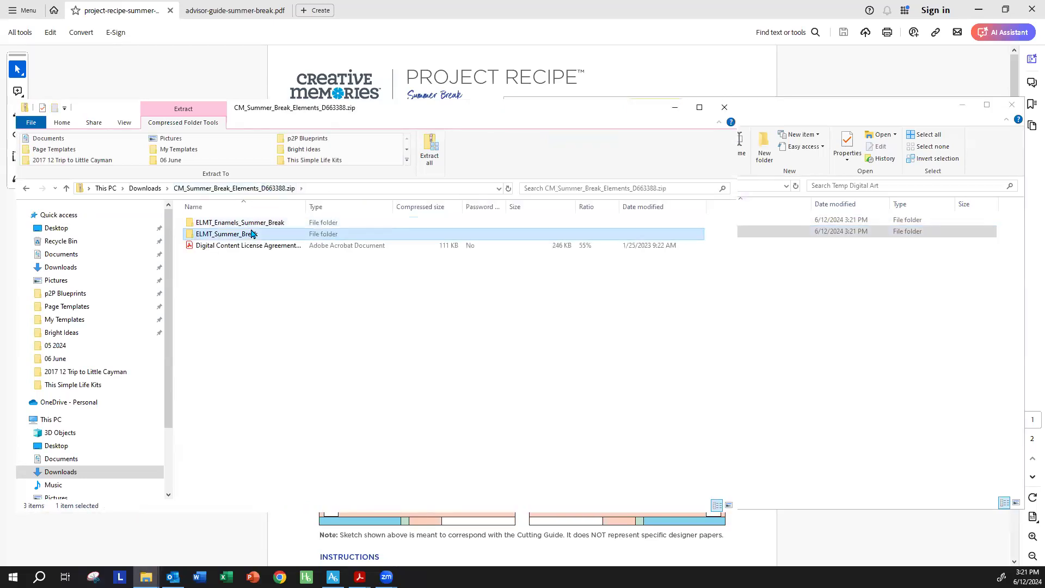
{"action": "key", "text": "ctrl+a"}
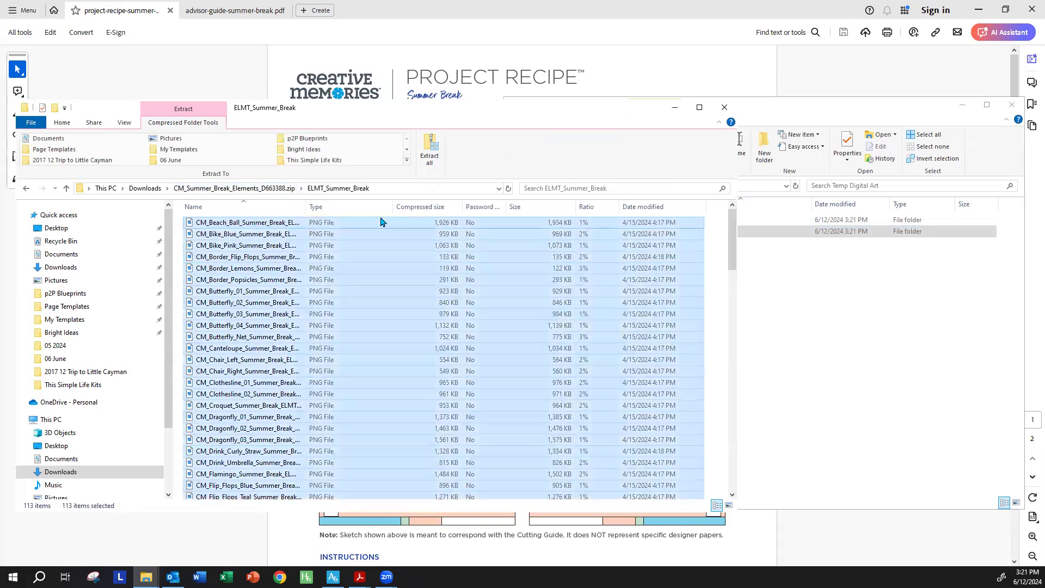
{"action": "left_click_drag", "start_coordinate": [380, 224], "coordinate": [769, 218]}
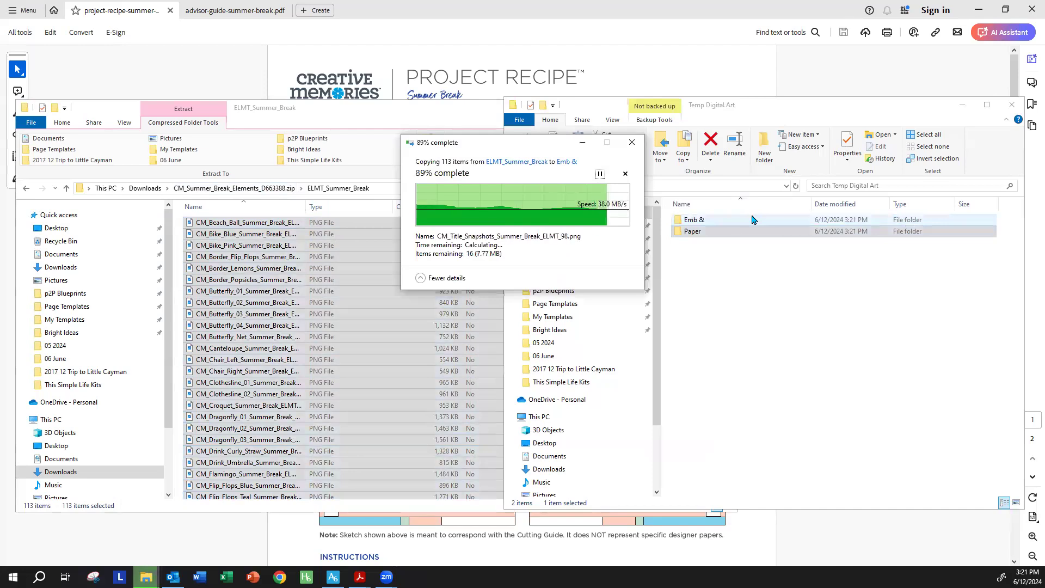
Examine the copied images in the Paper folder and browse through the full contents of the Emb & folder.
{"action": "double_click", "coordinate": [715, 231]}
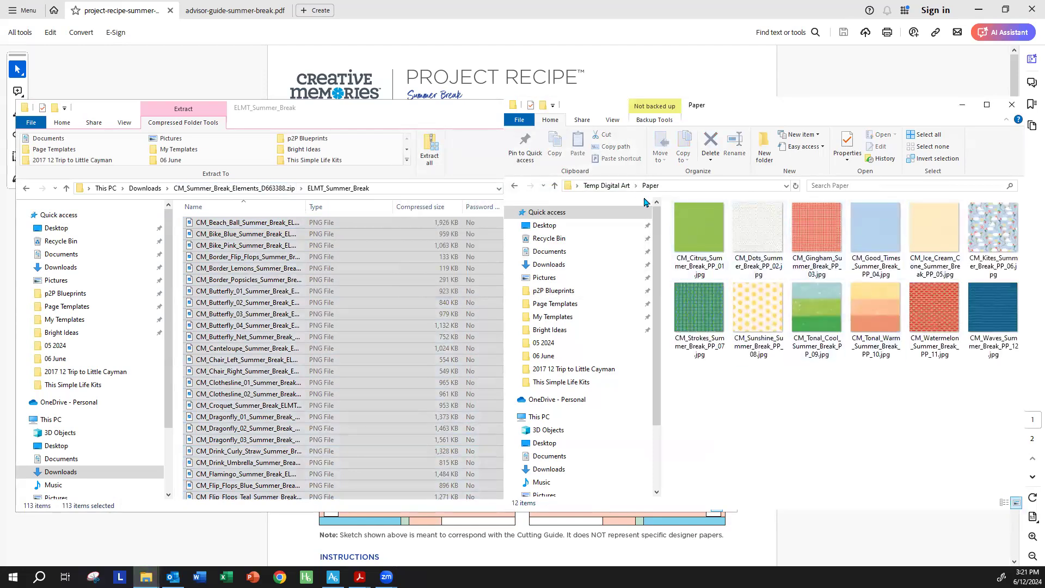
{"action": "left_click", "coordinate": [628, 187]}
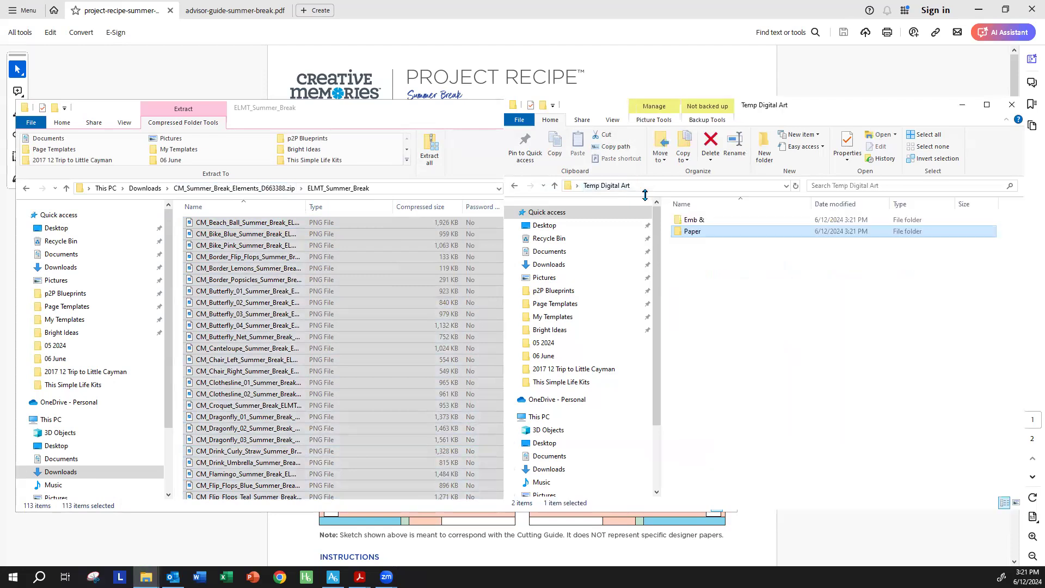
{"action": "double_click", "coordinate": [712, 221]}
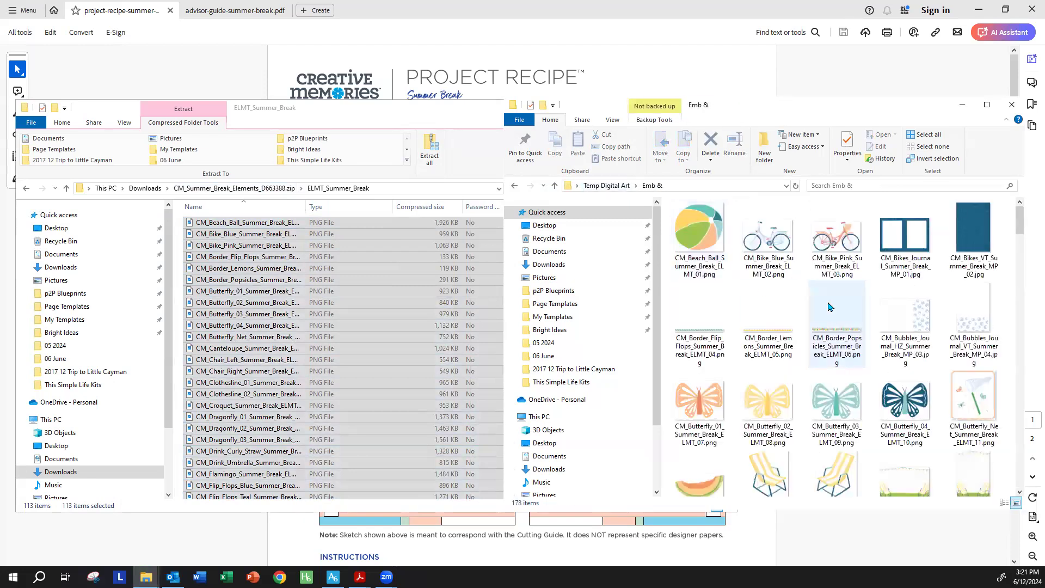
{"action": "scroll", "coordinate": [828, 306], "scroll_direction": "down", "scroll_amount": 10}
{"action": "scroll", "coordinate": [828, 306], "scroll_direction": "down", "scroll_amount": 3}
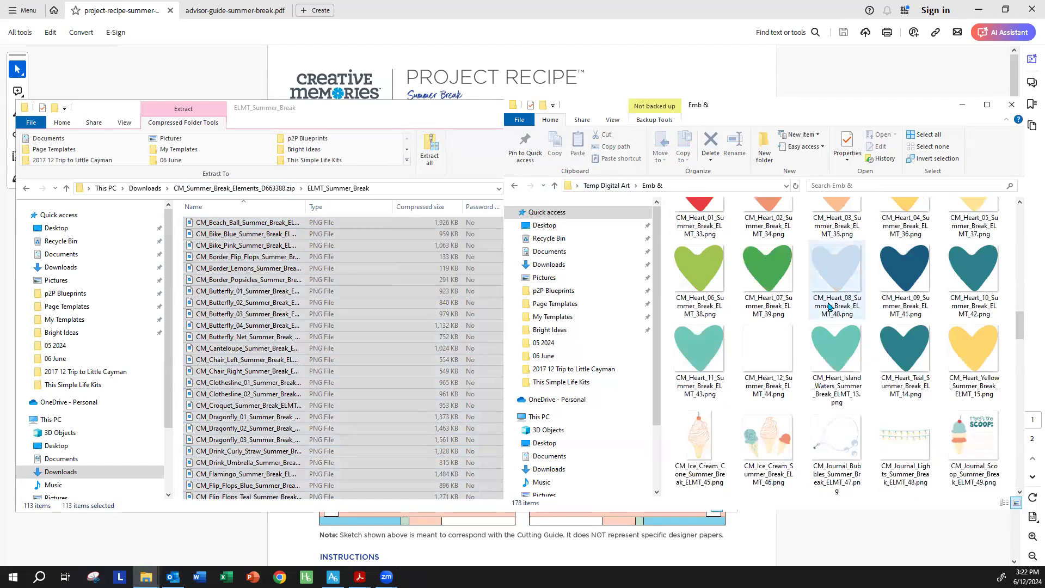
{"action": "scroll", "coordinate": [829, 306], "scroll_direction": "down", "scroll_amount": 20}
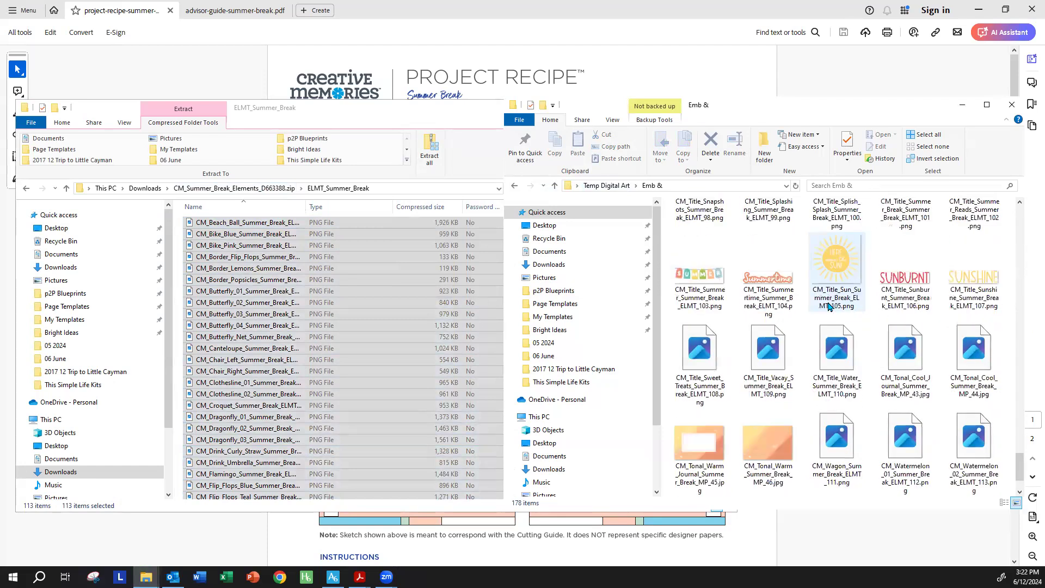
{"action": "scroll", "coordinate": [828, 305], "scroll_direction": "down", "scroll_amount": 3}
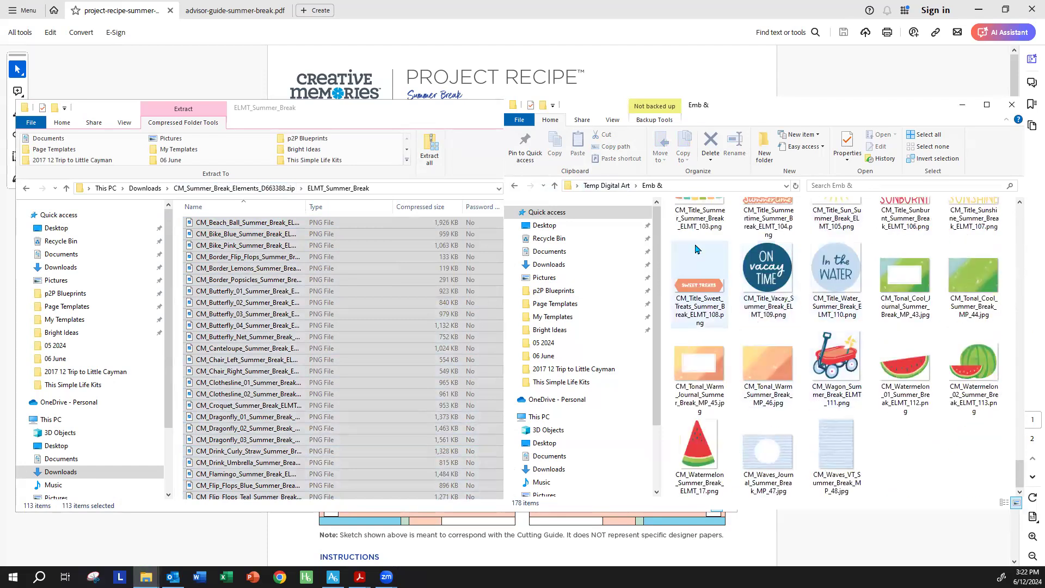
{"action": "scroll", "coordinate": [828, 306], "scroll_direction": "up", "scroll_amount": 15}
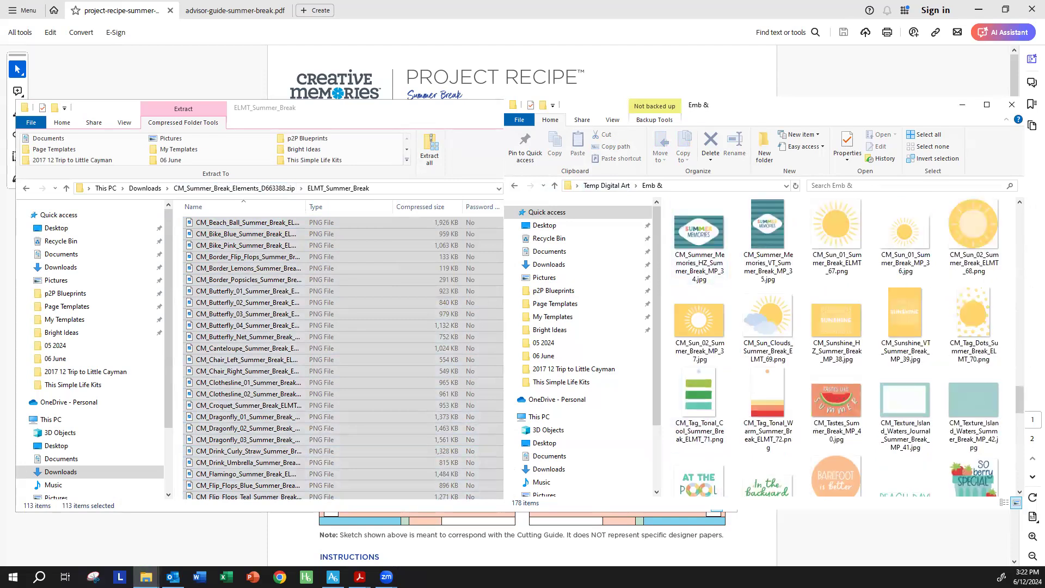
Switch to the FOREVER digital scrapbooking program.
{"action": "key", "text": "alt+Tab"}
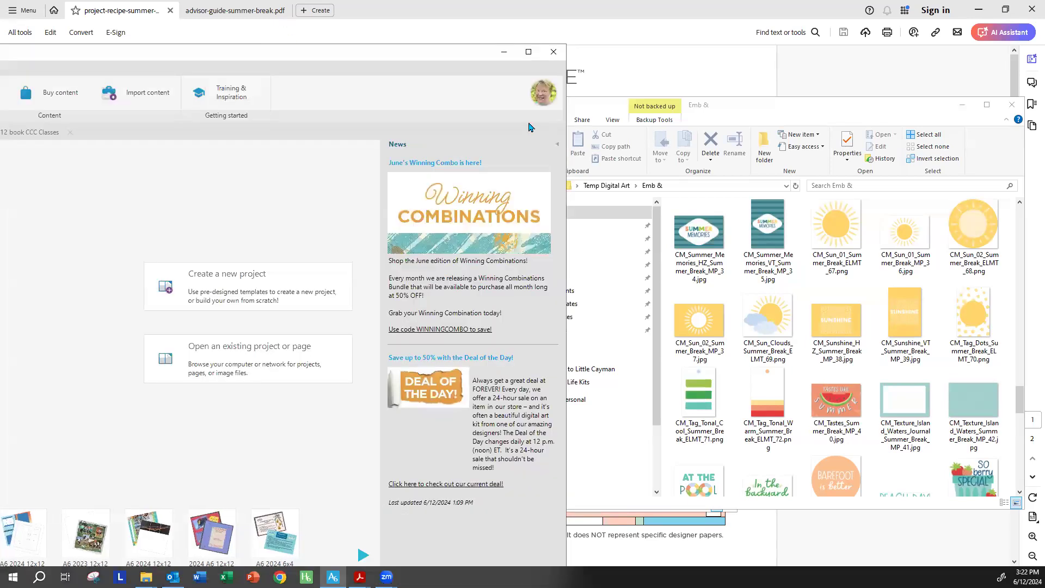
Create a new personal art kit named Summer Break inside the Creative Memories, New Company location.
{"action": "left_click", "coordinate": [528, 52]}
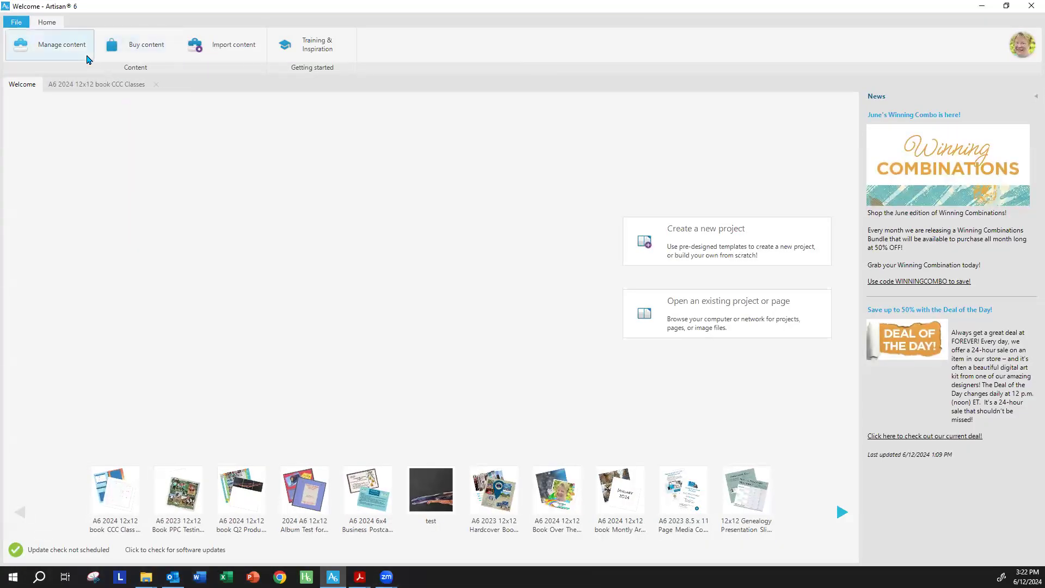
{"action": "left_click", "coordinate": [85, 58]}
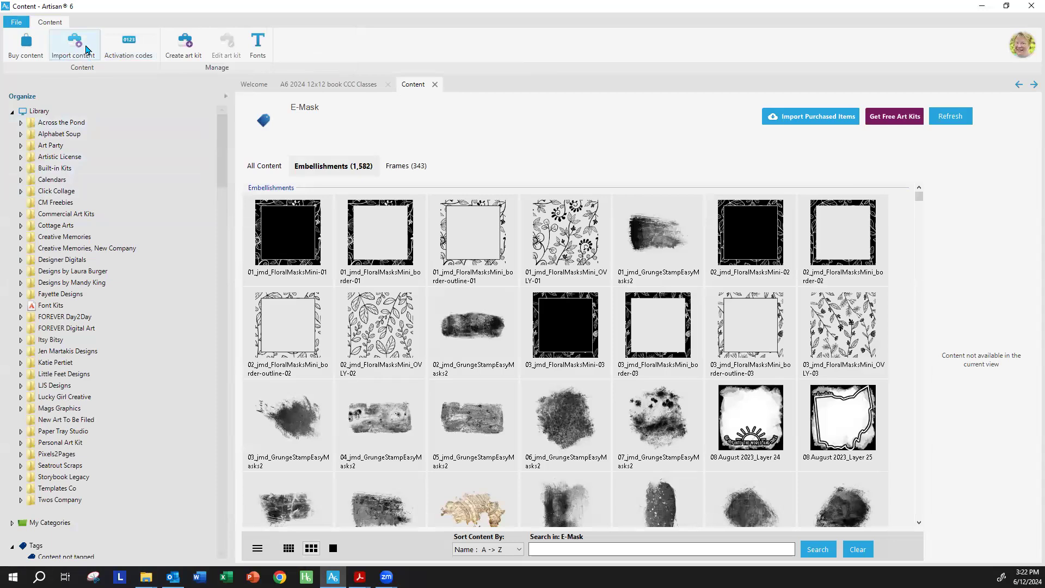
{"action": "left_click", "coordinate": [190, 48]}
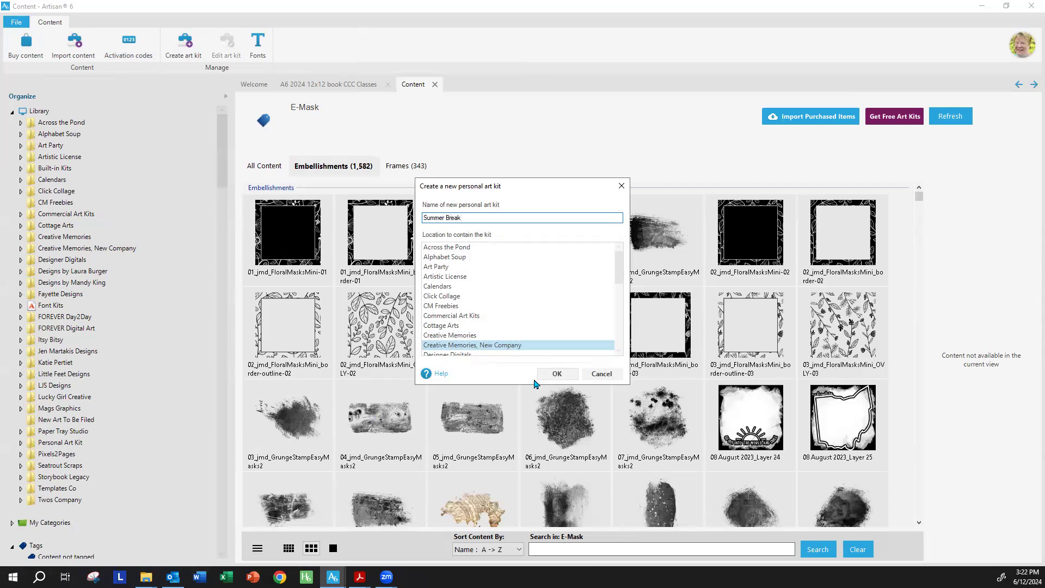
{"action": "left_click", "coordinate": [550, 374]}
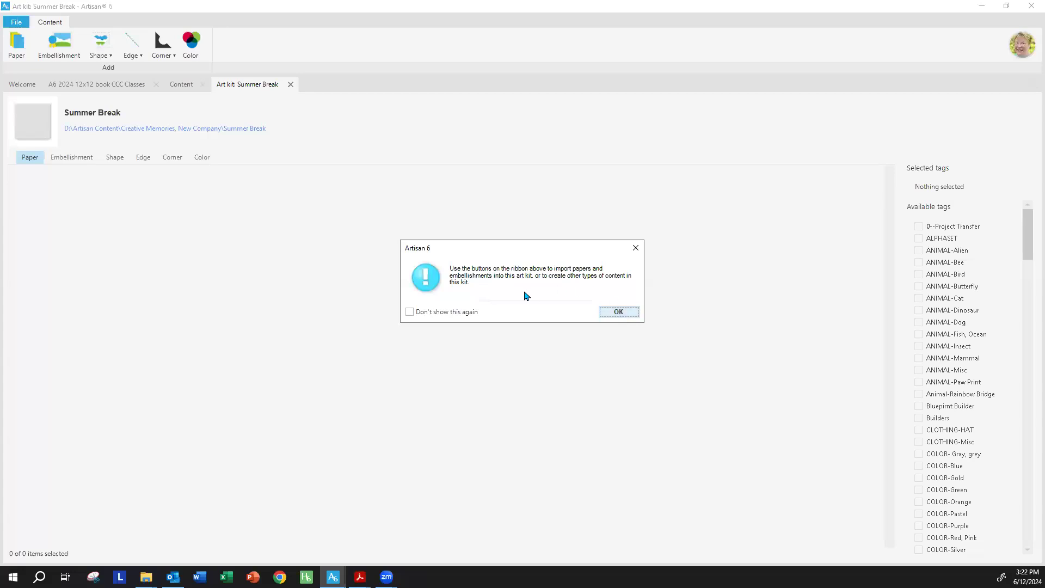
{"action": "left_click", "coordinate": [627, 314]}
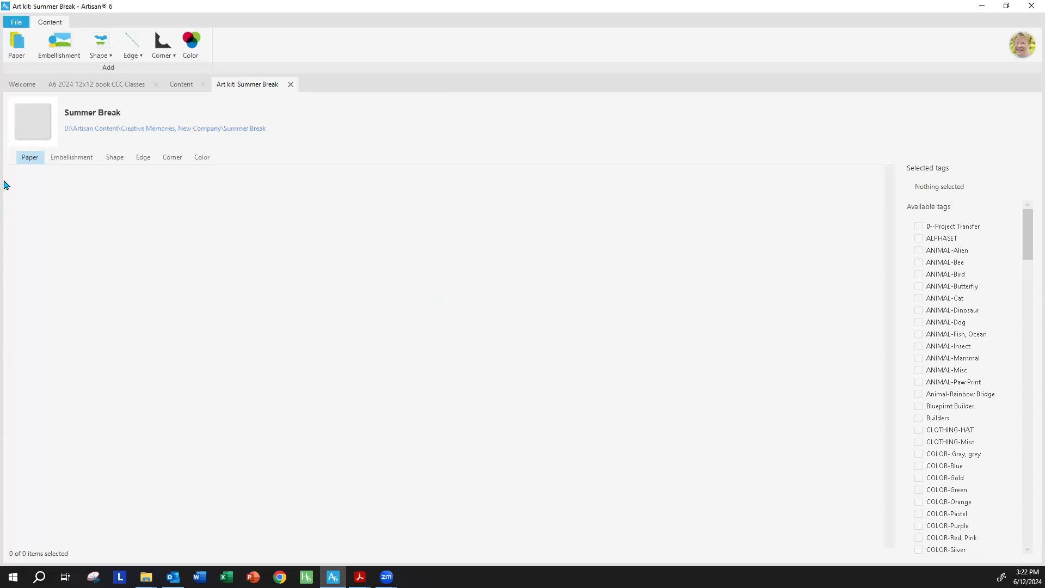
Import all images from the Paper folder in Temp Digital Art as papers of the Summer Break kit.
{"action": "left_click", "coordinate": [10, 50]}
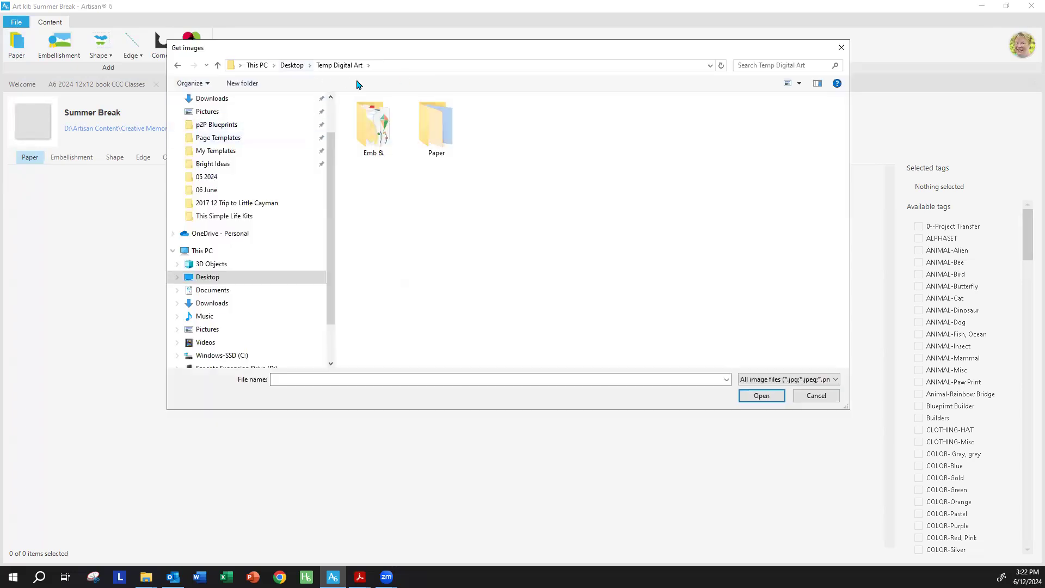
{"action": "double_click", "coordinate": [435, 138]}
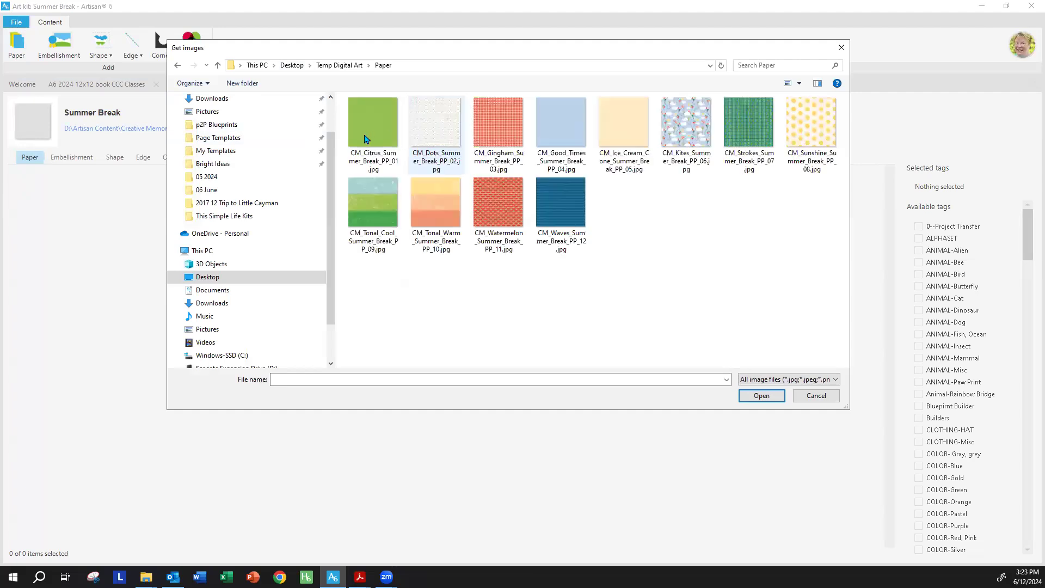
{"action": "left_click", "coordinate": [364, 137]}
{"action": "key", "text": "ctrl+a"}
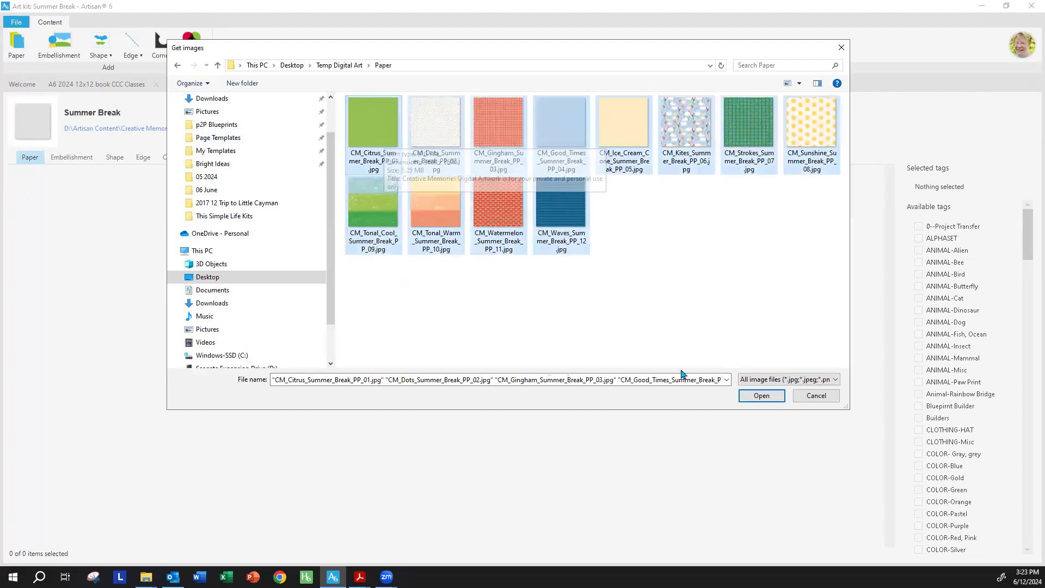
{"action": "left_click", "coordinate": [749, 400]}
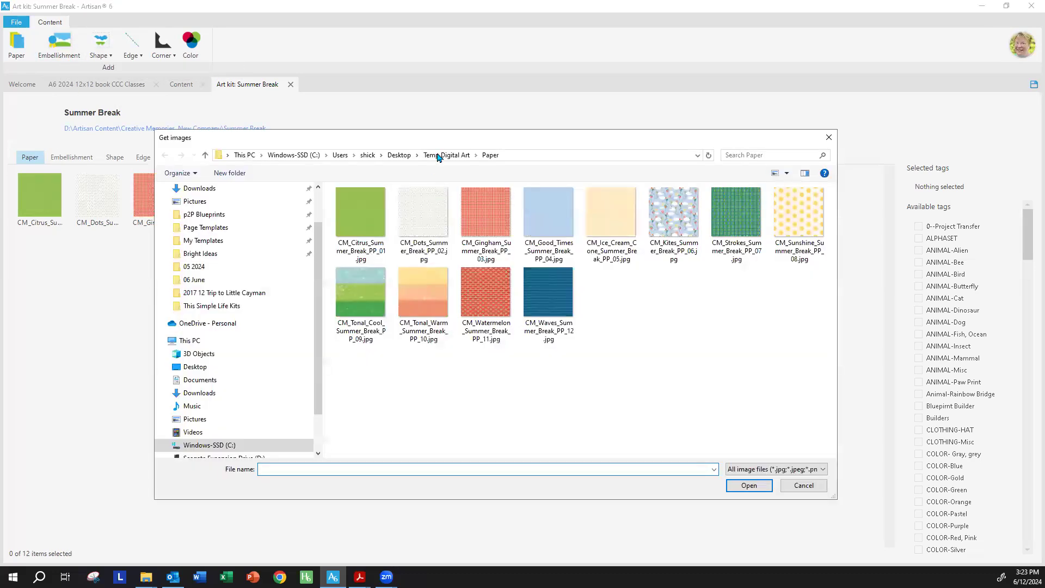
Import all images from the Emb & folder as embellishments of the Summer Break kit and close the kit.
{"action": "left_click", "coordinate": [443, 155]}
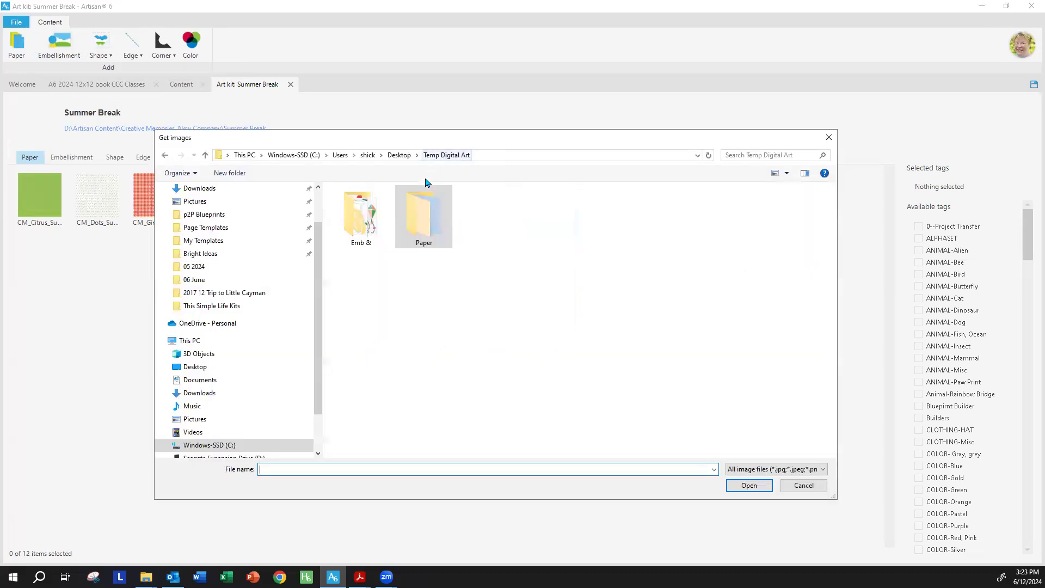
{"action": "double_click", "coordinate": [369, 224]}
{"action": "left_click", "coordinate": [369, 224]}
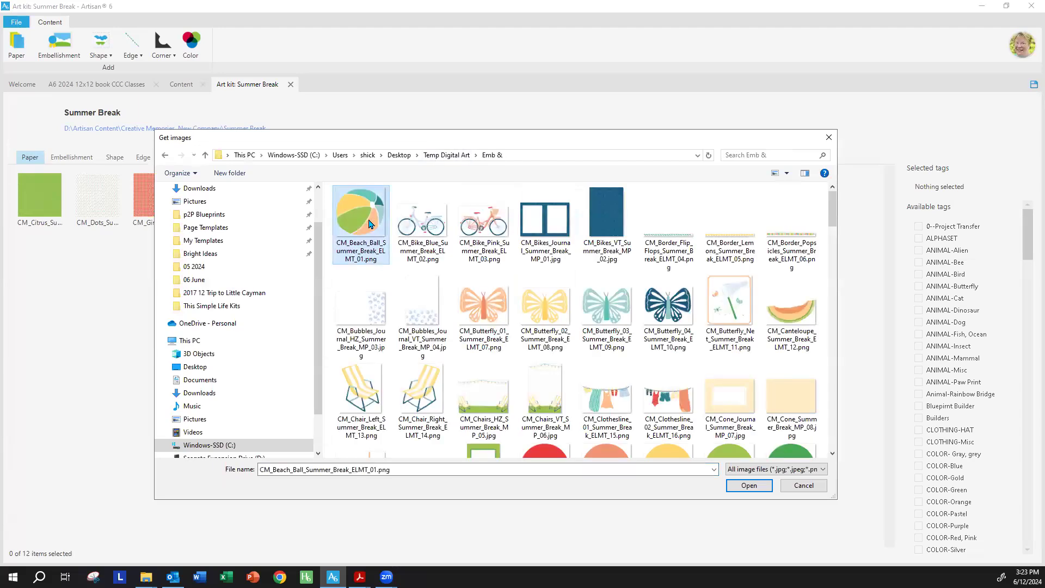
{"action": "key", "text": "ctrl+a"}
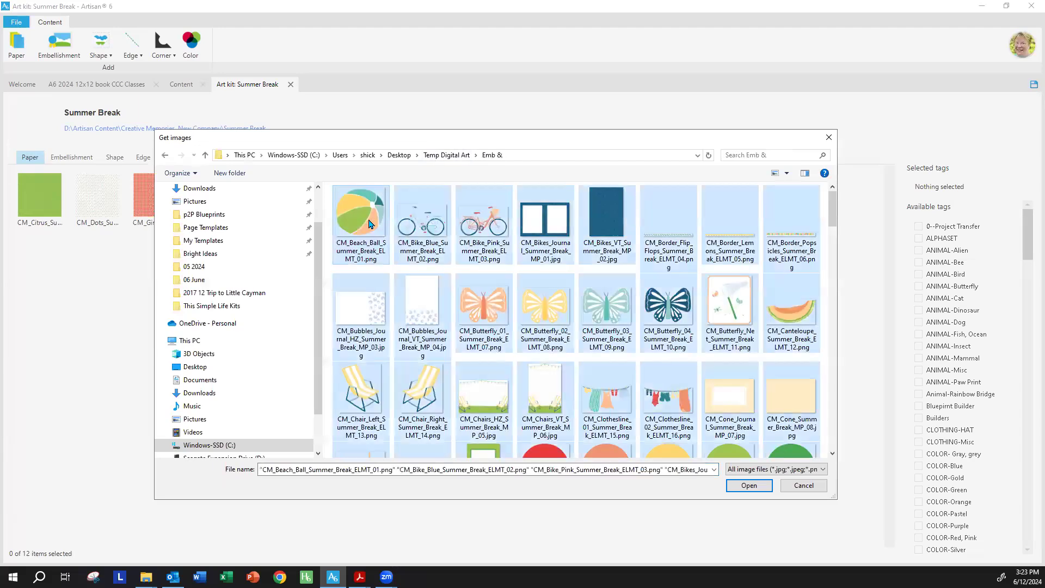
{"action": "left_click", "coordinate": [749, 486]}
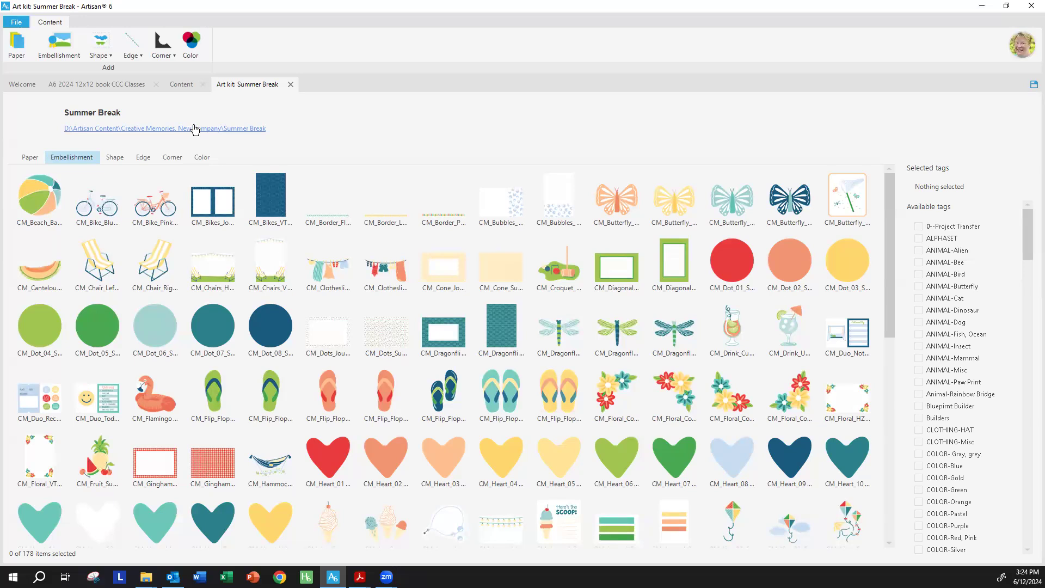
{"action": "left_click", "coordinate": [291, 85]}
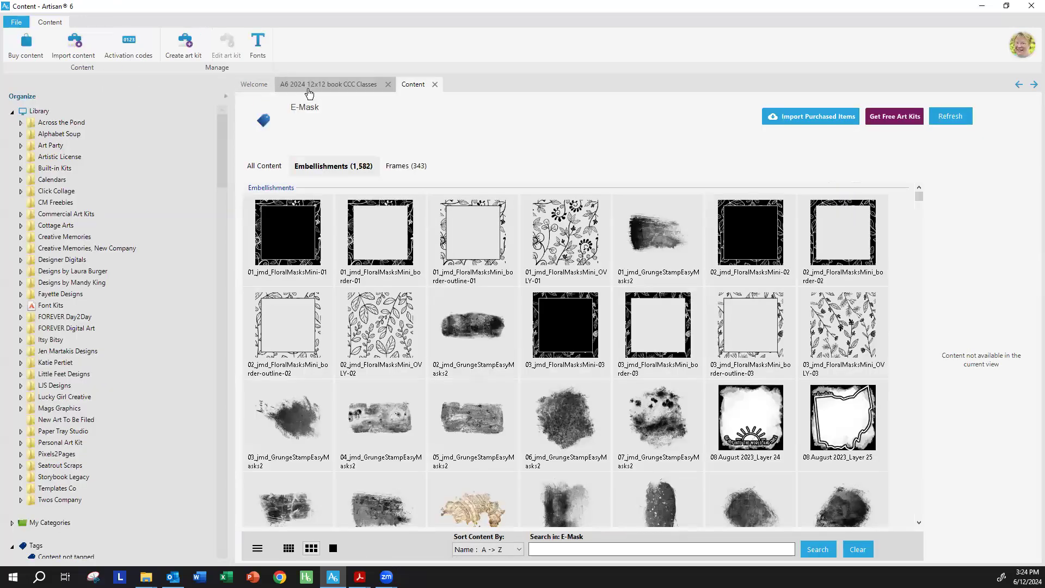
Return to the A6 2024 12x12 book CCC Classes project and review the Summer Break project recipe's layout and cutting guide in the PDF.
{"action": "left_click", "coordinate": [308, 89]}
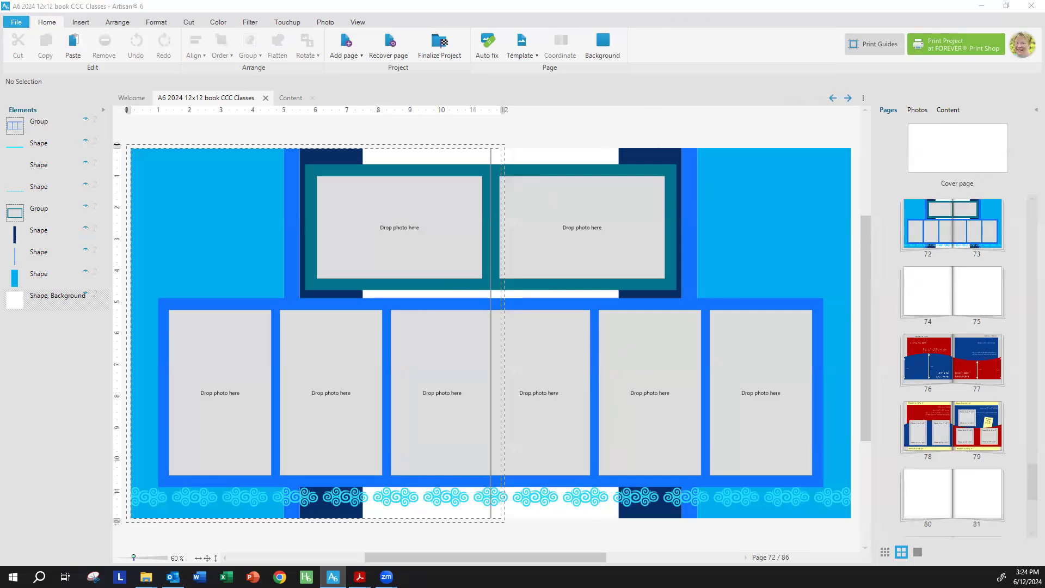
{"action": "key", "text": "alt+Tab"}
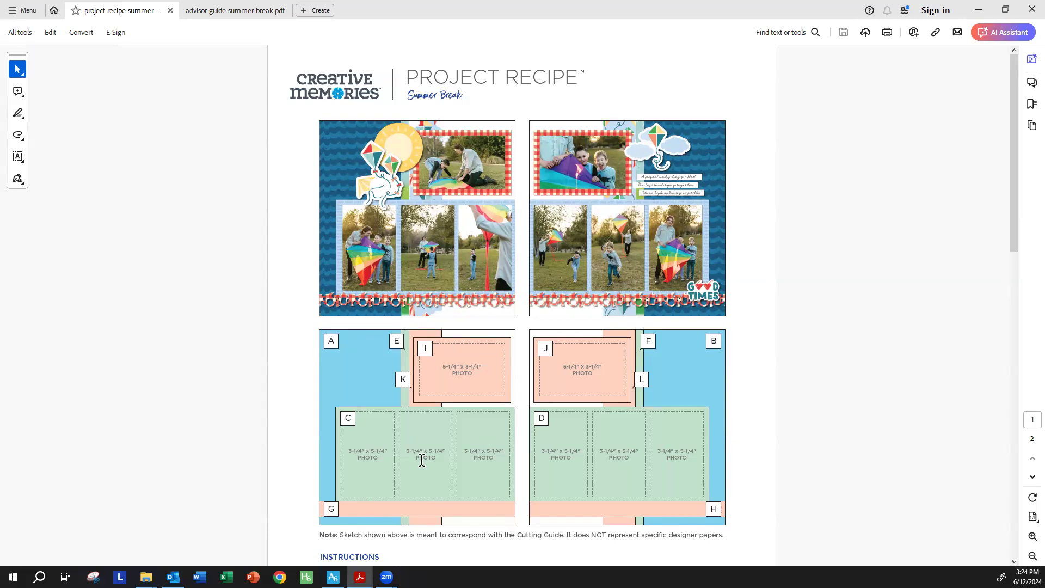
{"action": "scroll", "coordinate": [421, 460], "scroll_direction": "down", "scroll_amount": 10}
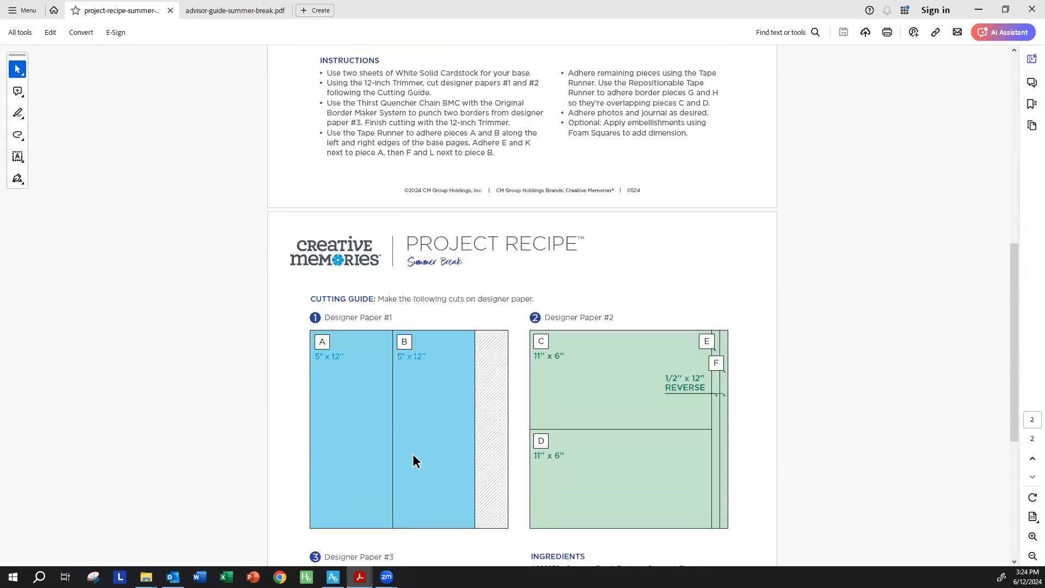
{"action": "scroll", "coordinate": [413, 454], "scroll_direction": "down", "scroll_amount": 4}
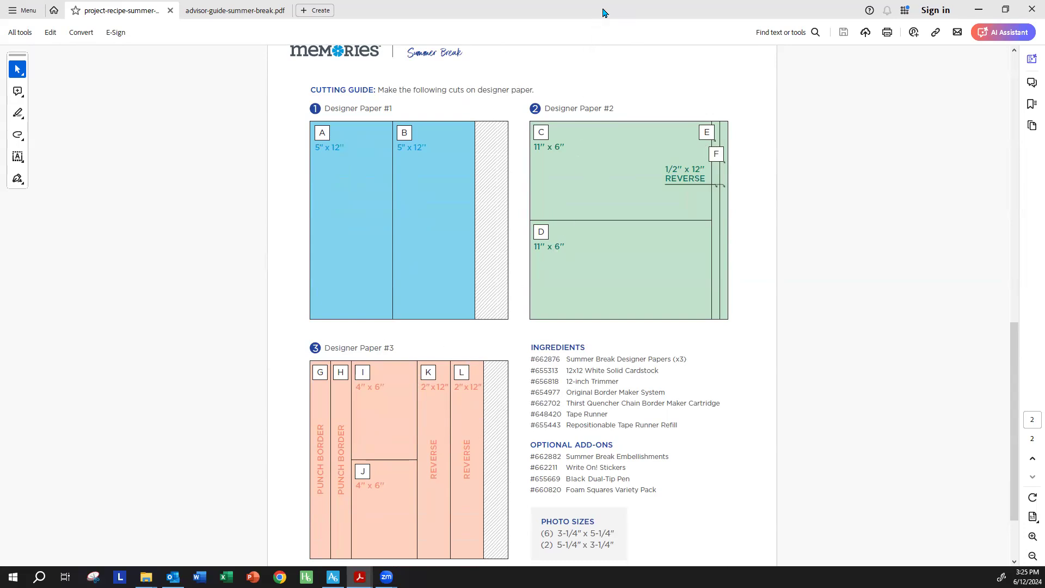
{"action": "left_click", "coordinate": [978, 10]}
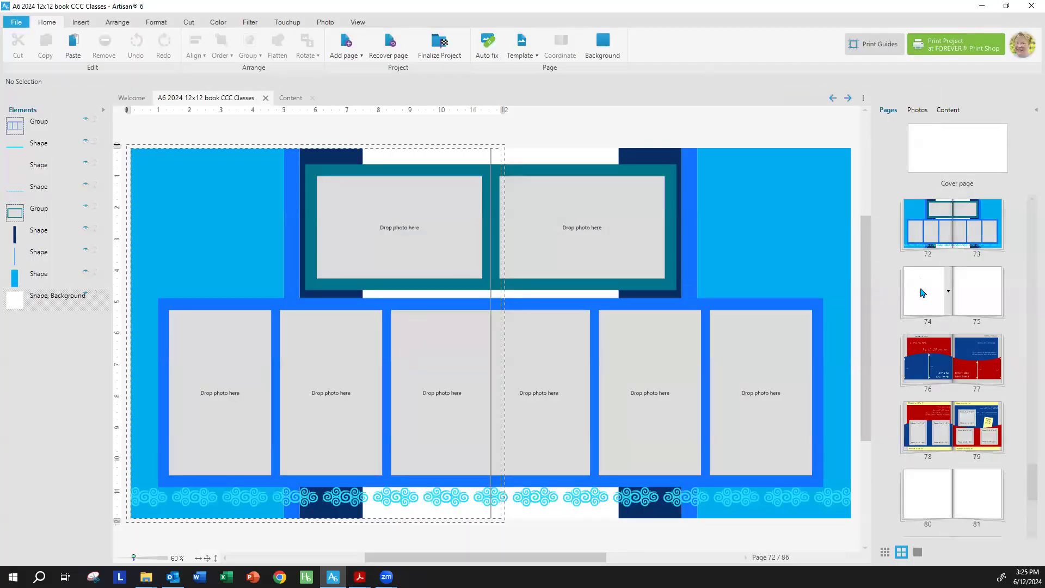
Open blank page 74 of the book and display it as a single page instead of a two-page spread.
{"action": "left_click", "coordinate": [923, 292]}
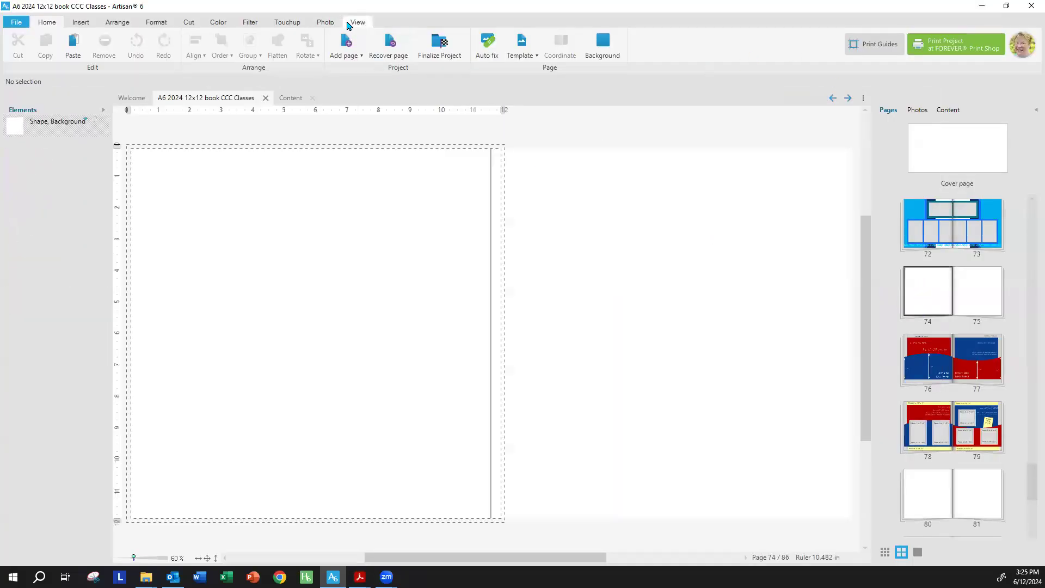
{"action": "left_click", "coordinate": [354, 23]}
{"action": "left_click", "coordinate": [88, 52]}
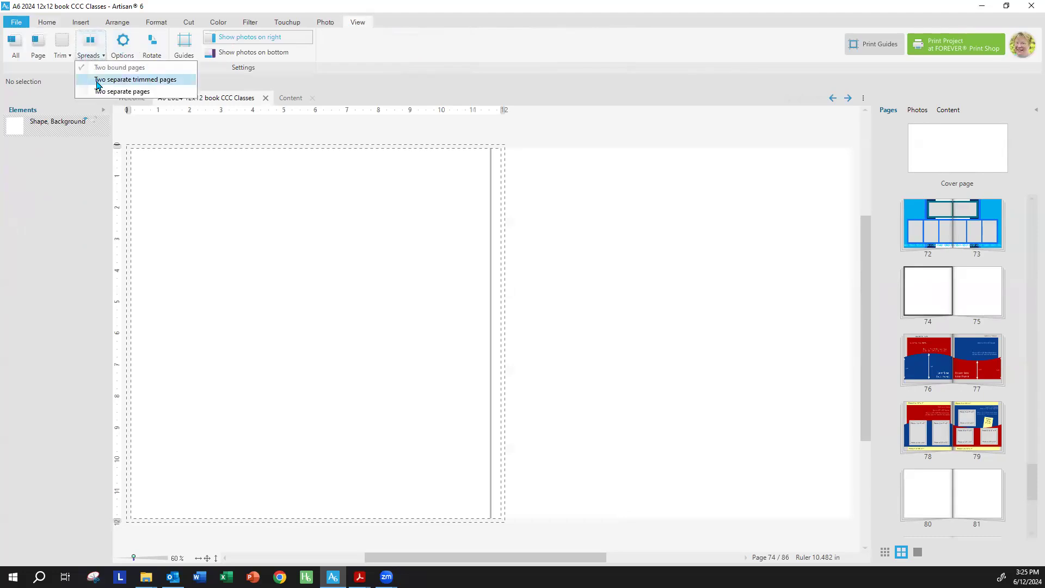
{"action": "left_click", "coordinate": [99, 80]}
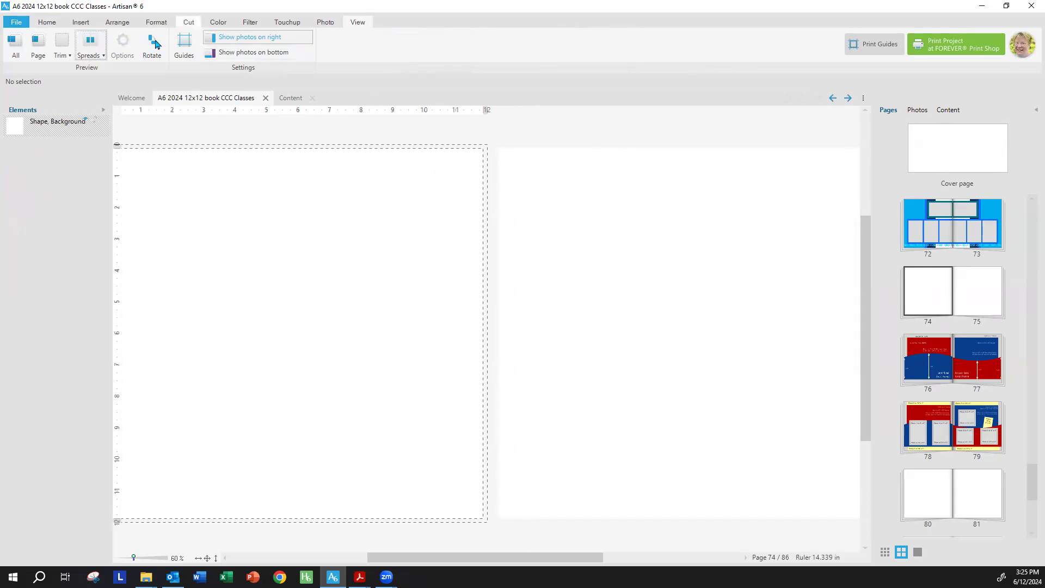
{"action": "left_click", "coordinate": [14, 44]}
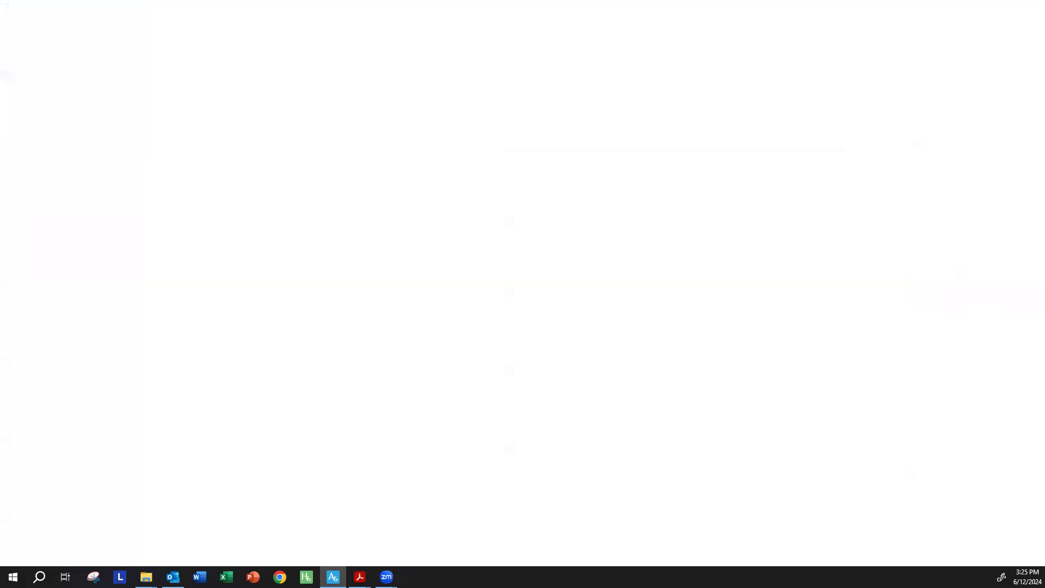
{"action": "left_click_drag", "start_coordinate": [698, 19], "coordinate": [1044, 20]}
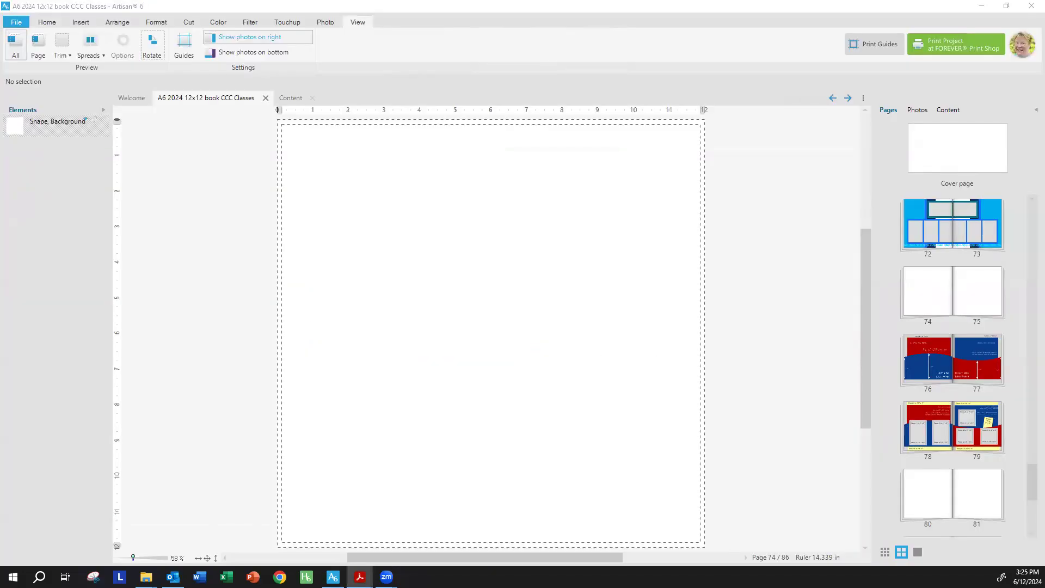
Insert a rectangle shape on page 74 and set its size to 5 x 12 inches.
{"action": "left_click", "coordinate": [80, 22]}
{"action": "left_click", "coordinate": [321, 60]}
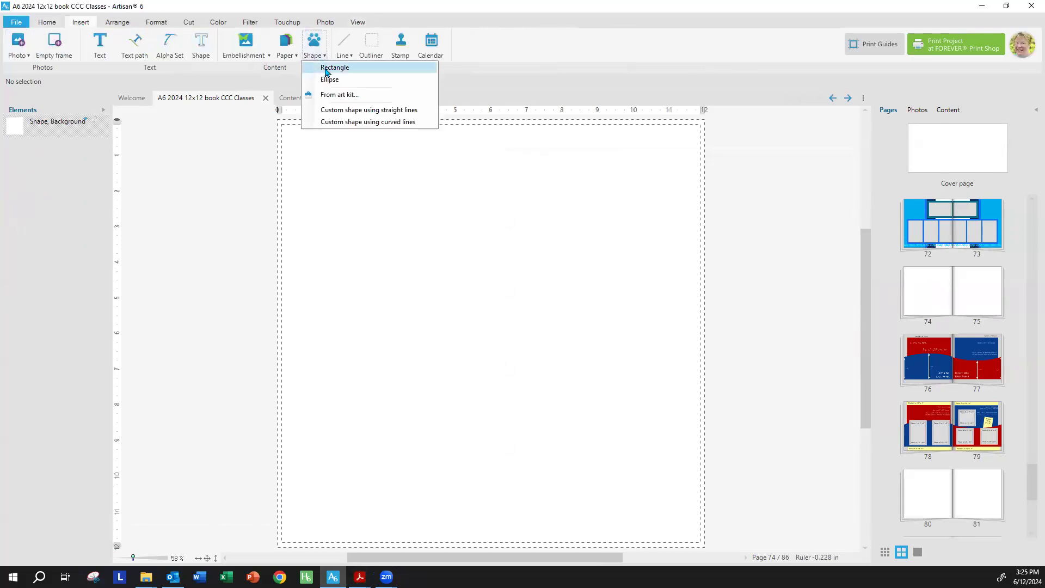
{"action": "left_click", "coordinate": [325, 70]}
{"action": "left_click", "coordinate": [937, 193]}
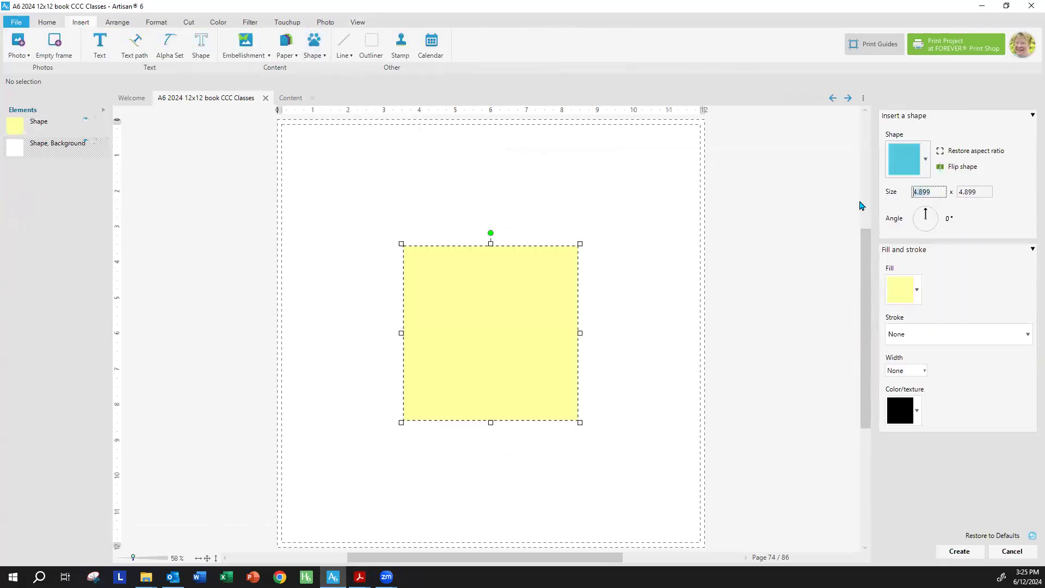
{"action": "type", "text": "5"}
{"action": "key", "text": "Tab"}
{"action": "type", "text": "12"}
{"action": "key", "text": "Tab"}
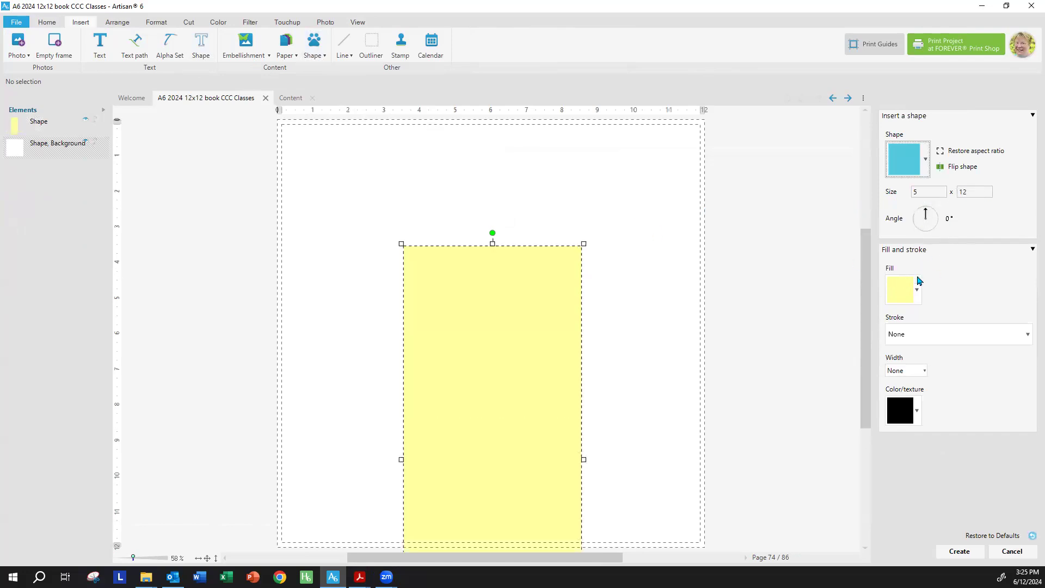
Fill the 5 x 12 rectangle with a medium light blue from the color list.
{"action": "left_click", "coordinate": [918, 290]}
{"action": "left_click", "coordinate": [925, 314]}
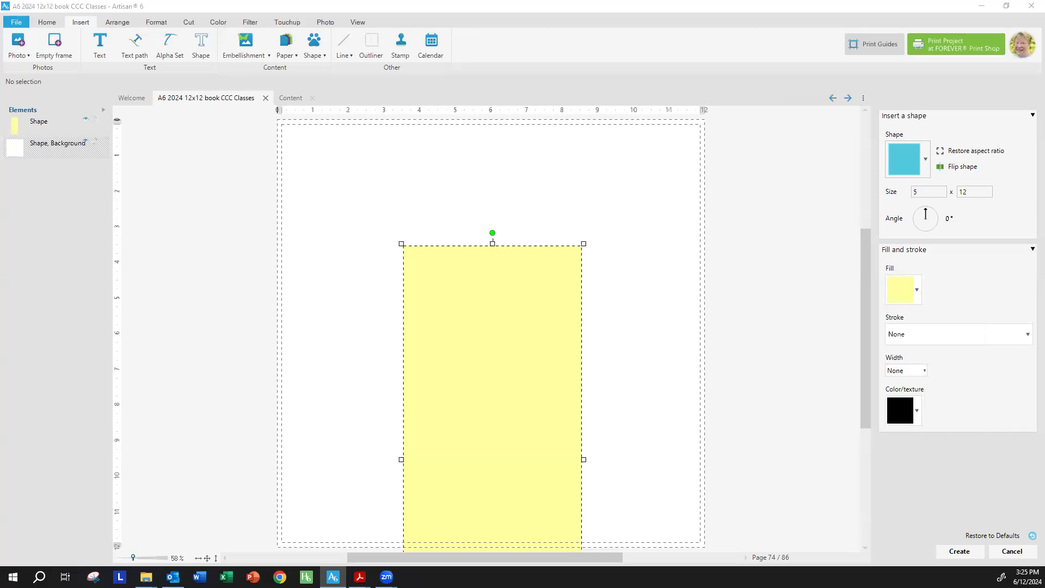
{"action": "left_click", "coordinate": [734, 361]}
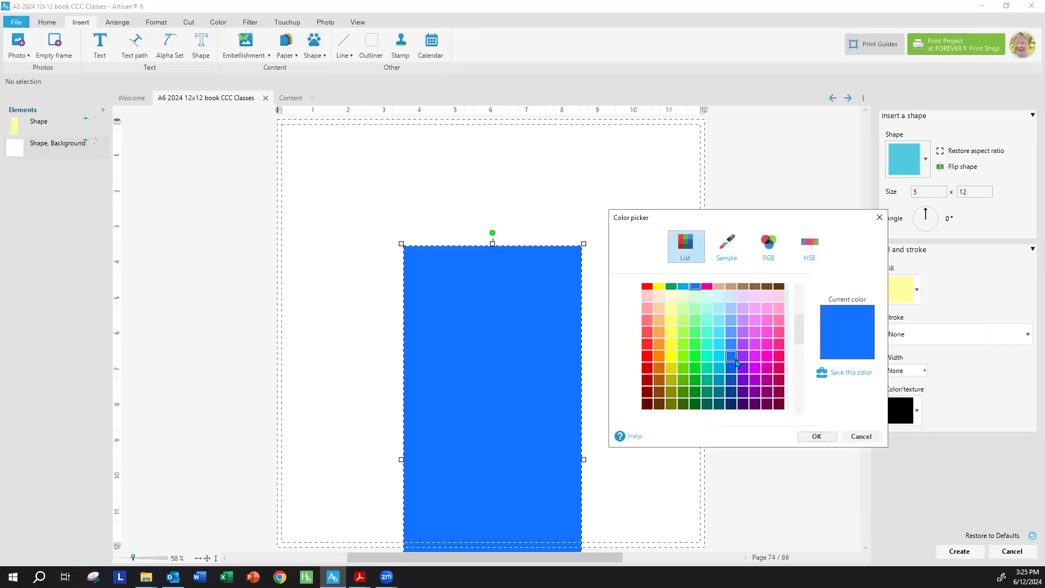
{"action": "left_click", "coordinate": [731, 336]}
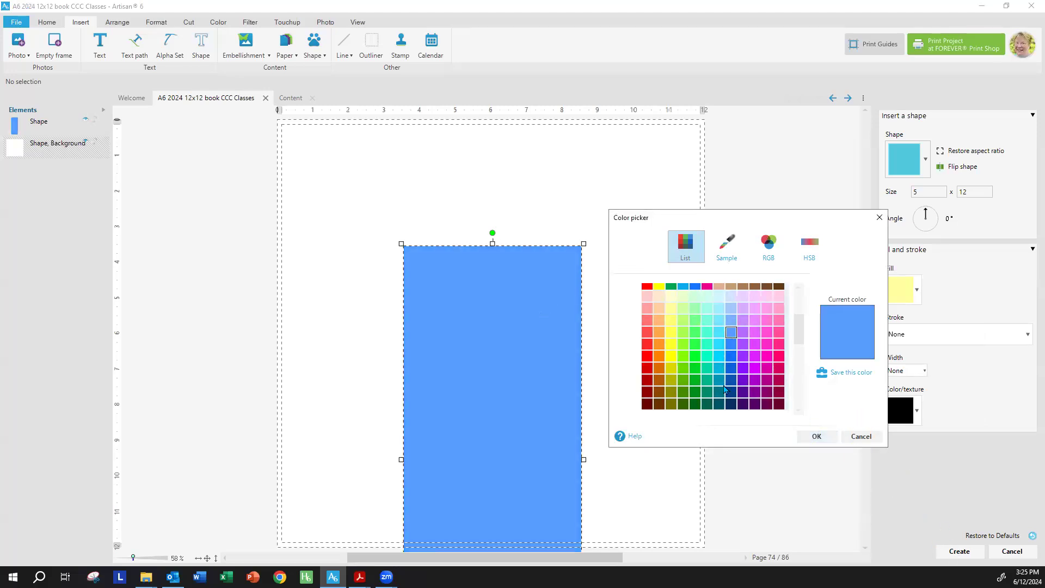
{"action": "left_click", "coordinate": [815, 435]}
Create the blue rectangle and align it with the page's top-left corner so it covers the full page height.
{"action": "left_click_drag", "start_coordinate": [550, 357], "coordinate": [482, 294]}
{"action": "left_click", "coordinate": [959, 552]}
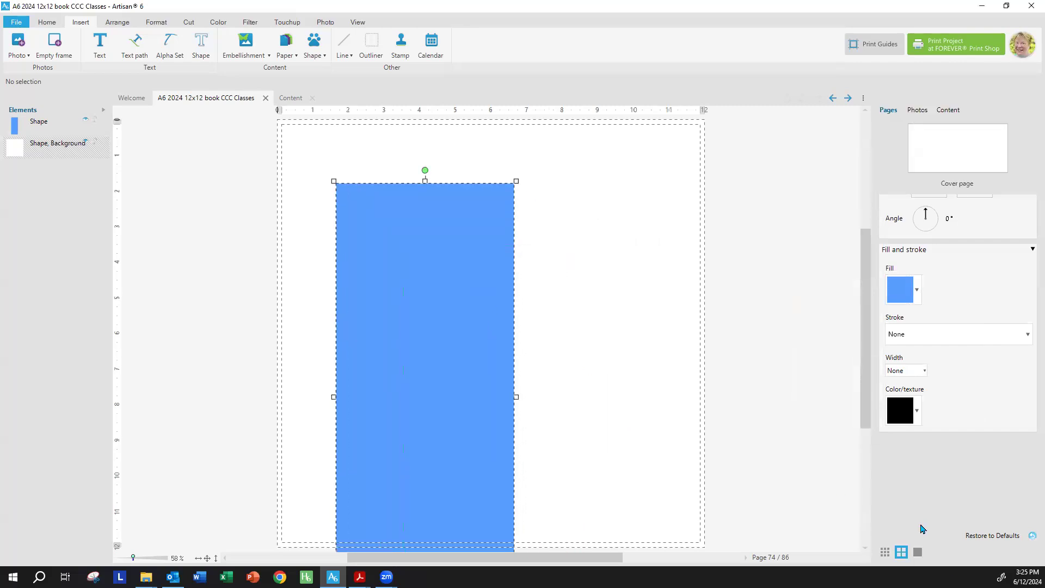
{"action": "left_click_drag", "start_coordinate": [400, 238], "coordinate": [343, 172]}
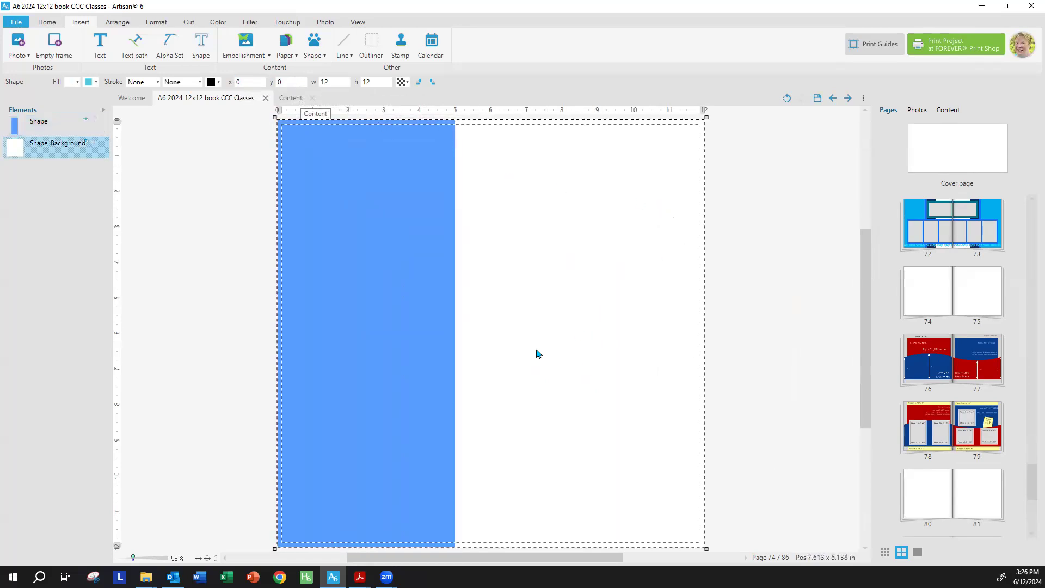
Insert another rectangle shape on page 74 and set its size to 0.5 x 12 inches.
{"action": "left_click", "coordinate": [313, 47]}
{"action": "left_click", "coordinate": [323, 67]}
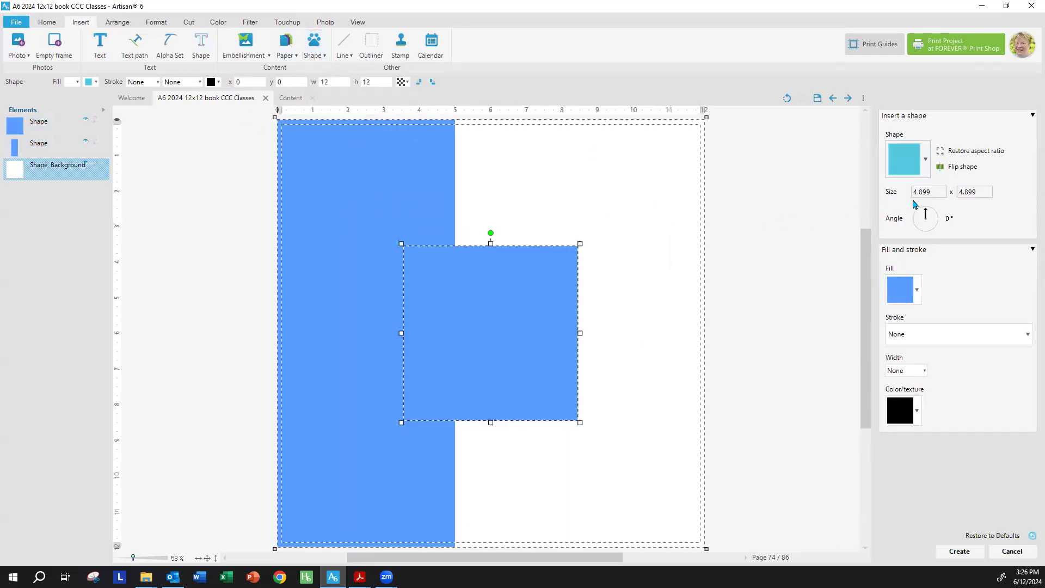
{"action": "left_click", "coordinate": [936, 193]}
{"action": "key", "text": "Tab"}
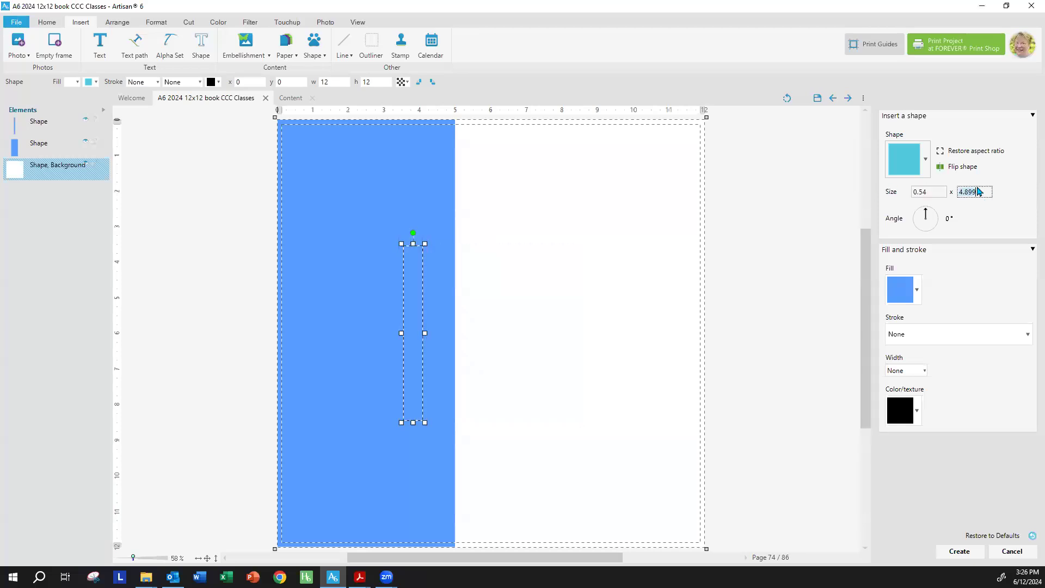
{"action": "left_click", "coordinate": [940, 196]}
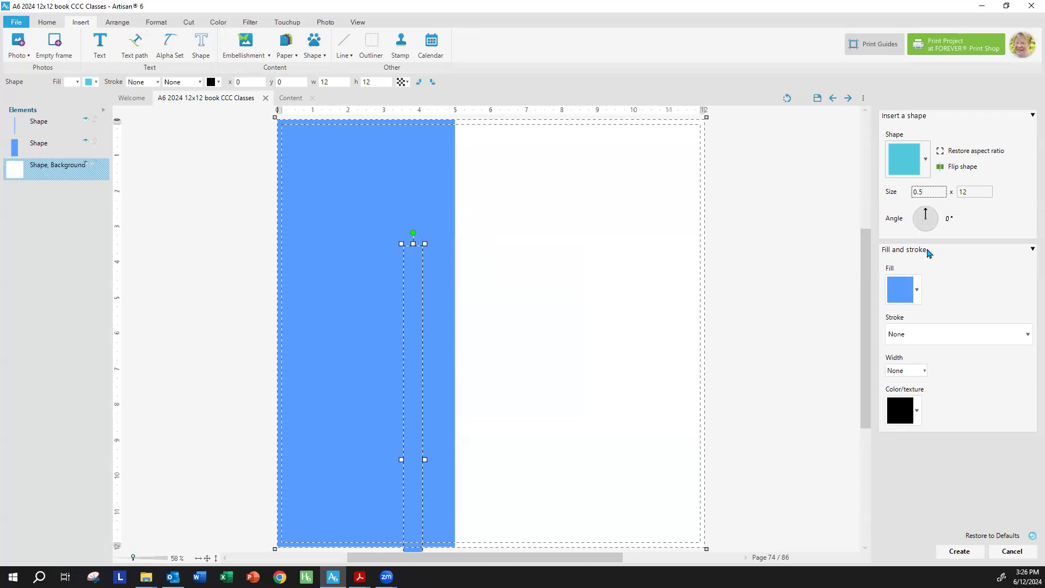
Fill the 0.5 x 12 strip with solid light green, create it, and align it full height against the blue rectangle's right edge.
{"action": "left_click", "coordinate": [920, 291]}
{"action": "left_click", "coordinate": [929, 314]}
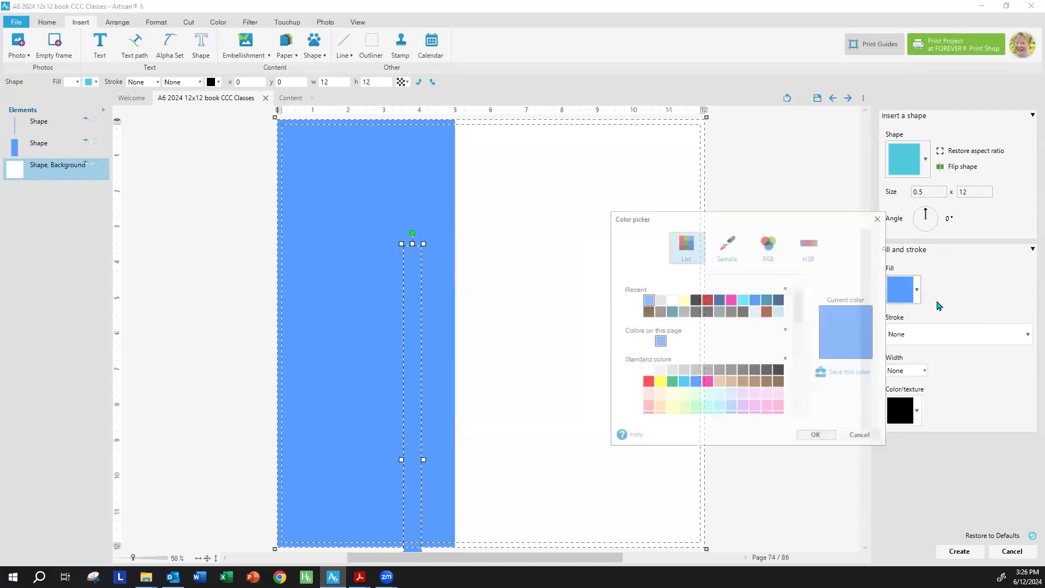
{"action": "scroll", "coordinate": [710, 368], "scroll_direction": "down", "scroll_amount": 3}
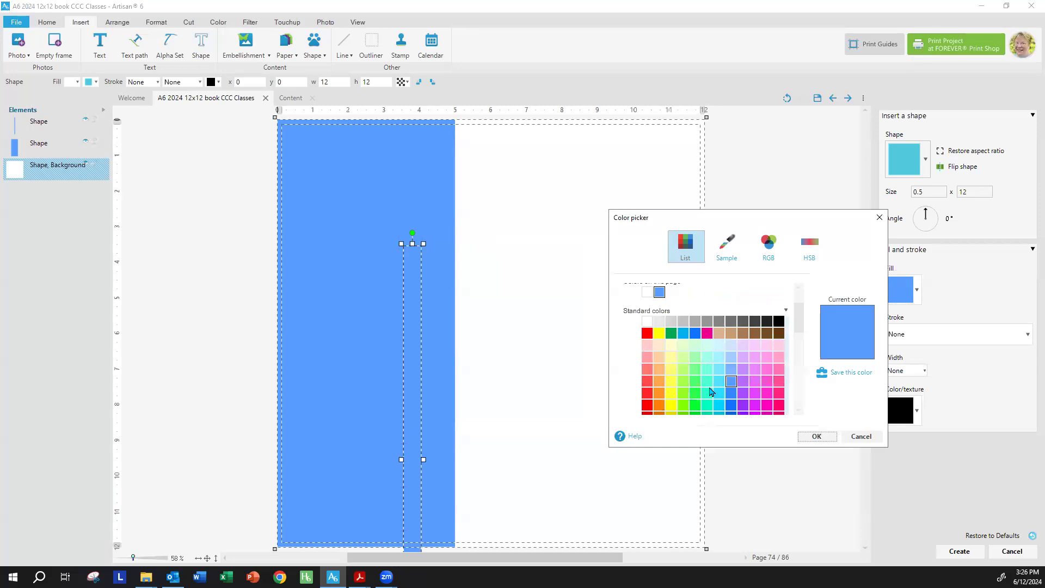
{"action": "scroll", "coordinate": [700, 390], "scroll_direction": "down", "scroll_amount": 2}
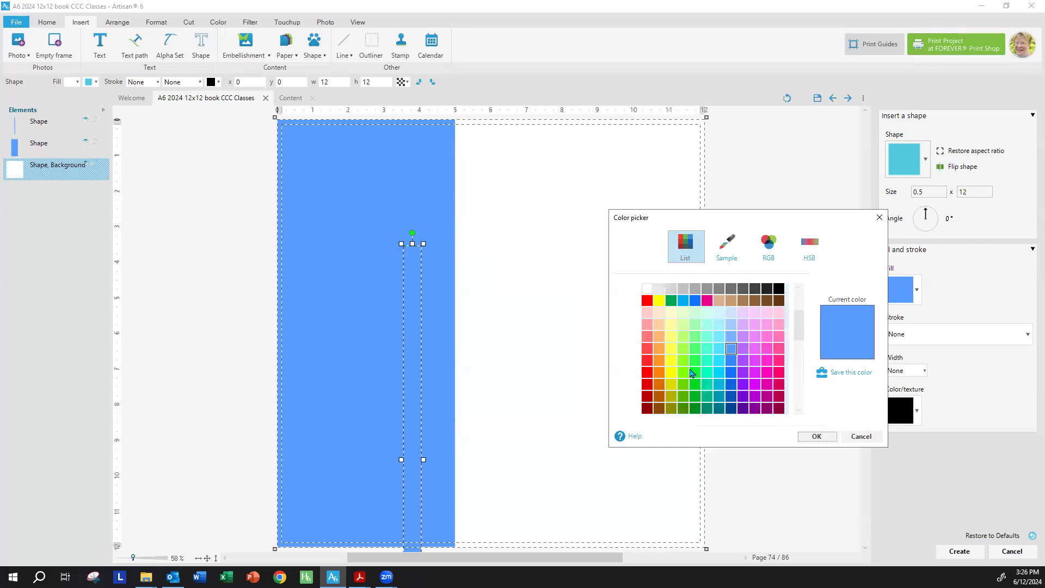
{"action": "left_click", "coordinate": [684, 360]}
{"action": "left_click", "coordinate": [696, 362]}
{"action": "left_click", "coordinate": [695, 349]}
{"action": "left_click", "coordinate": [695, 337]}
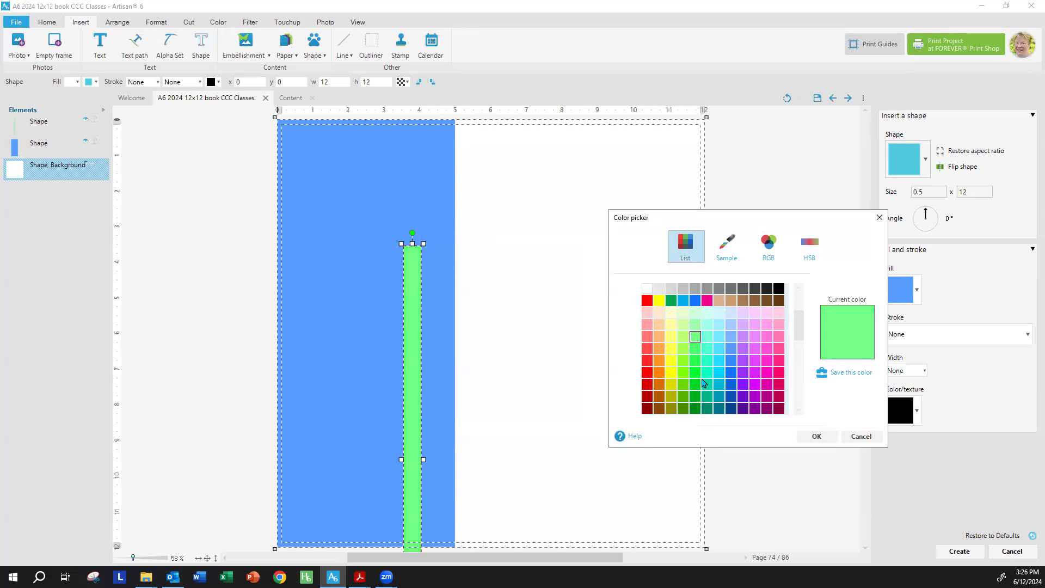
{"action": "left_click", "coordinate": [698, 327]}
{"action": "left_click", "coordinate": [819, 436]}
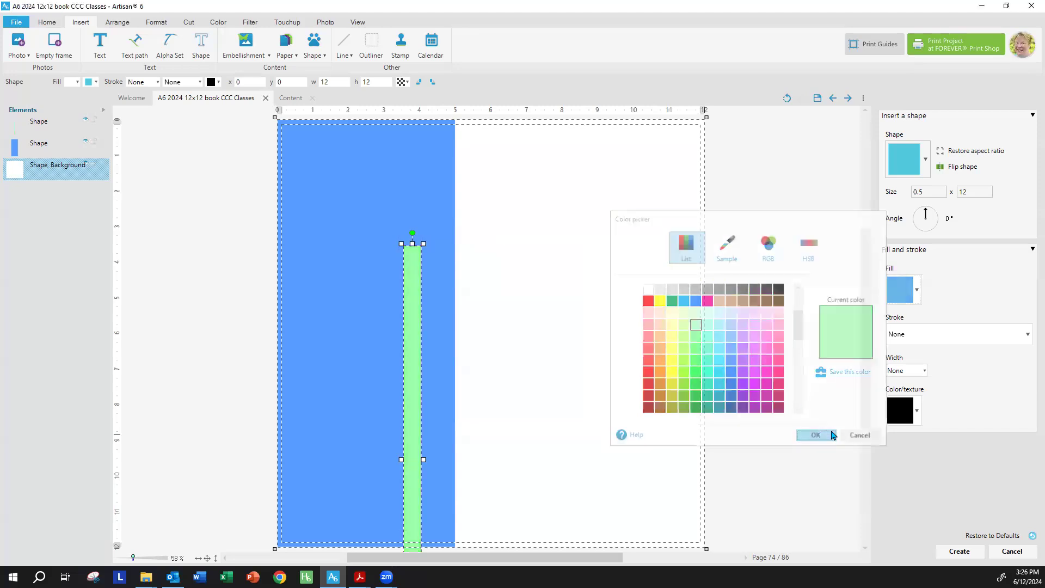
{"action": "left_click", "coordinate": [971, 551]}
{"action": "left_click_drag", "start_coordinate": [418, 374], "coordinate": [472, 247]}
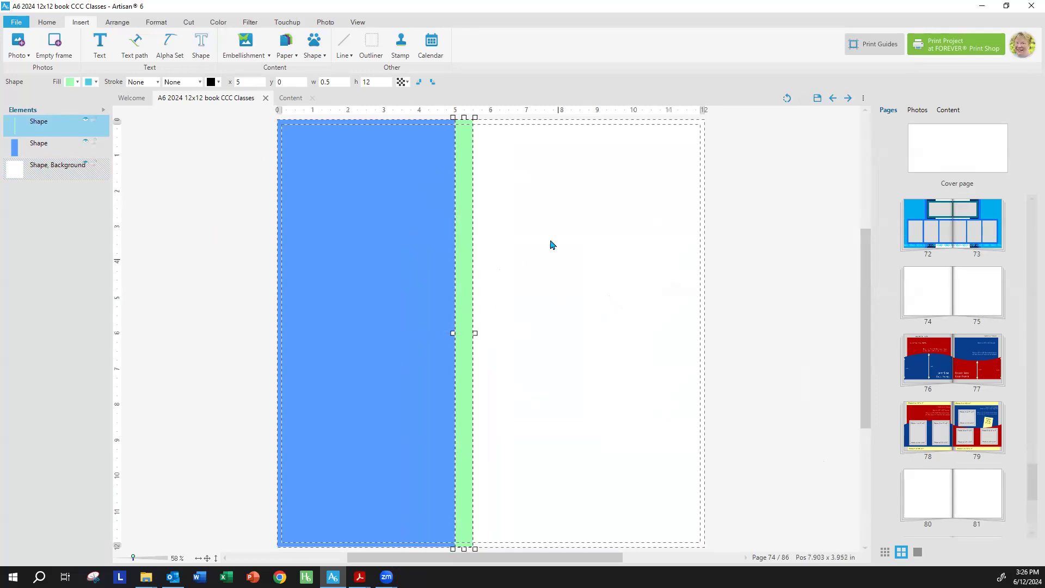
Insert a third rectangle shape on page 74 and set its size to 2 x 12 inches.
{"action": "left_click", "coordinate": [314, 43]}
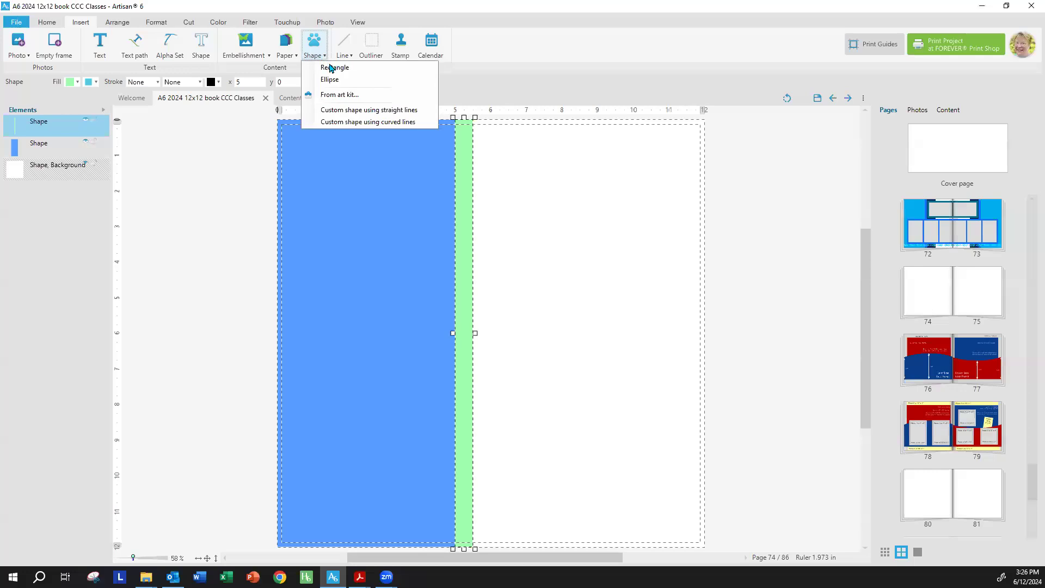
{"action": "left_click", "coordinate": [332, 68]}
{"action": "left_click", "coordinate": [937, 192]}
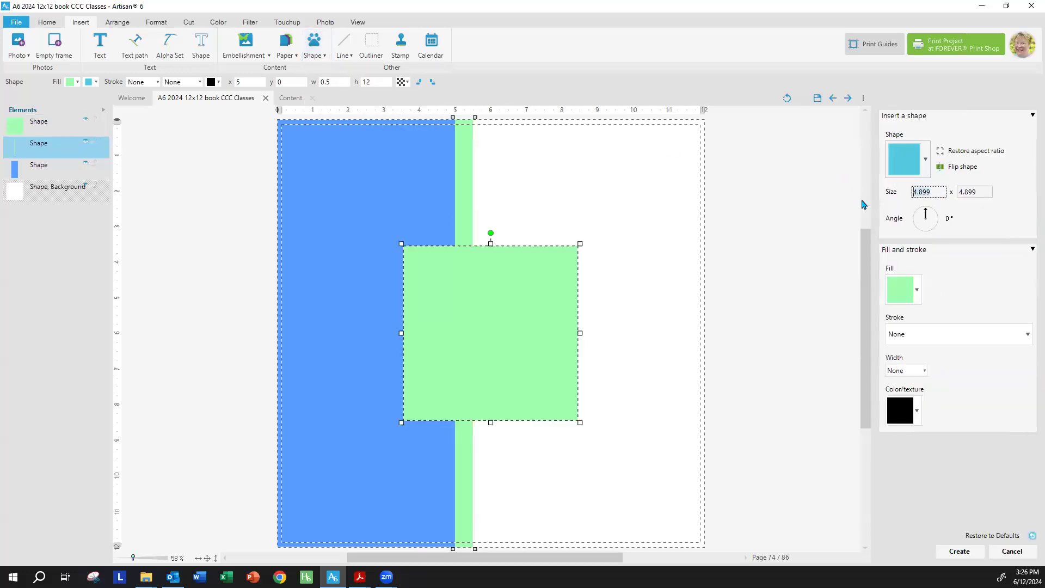
{"action": "type", "text": "2"}
{"action": "key", "text": "Tab"}
{"action": "type", "text": "12"}
{"action": "key", "text": "Tab"}
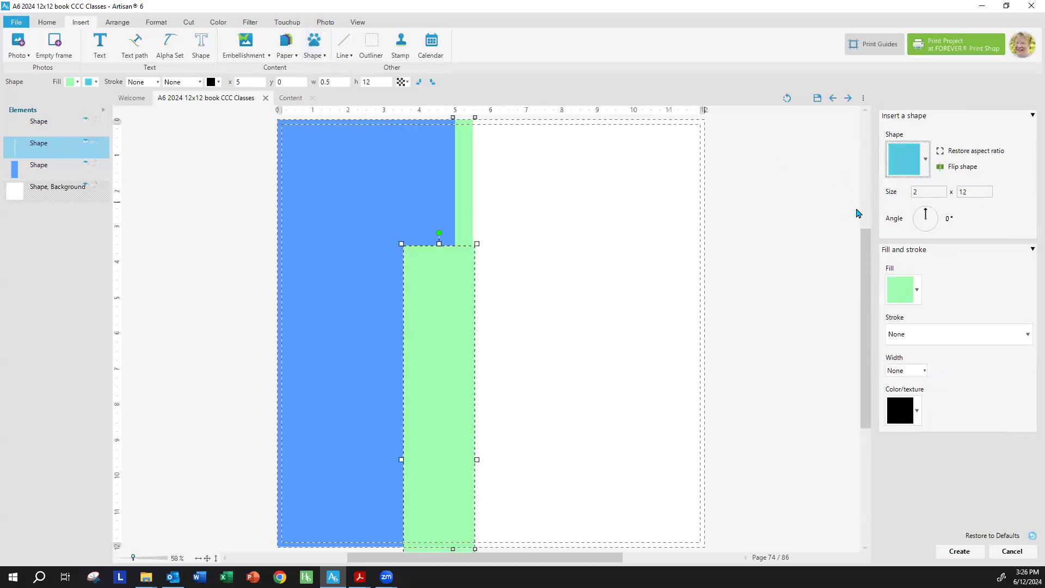
Fill the 2 x 12 strip with solid light orange, create it, and align it full height against the green strip's right edge.
{"action": "left_click", "coordinate": [918, 300]}
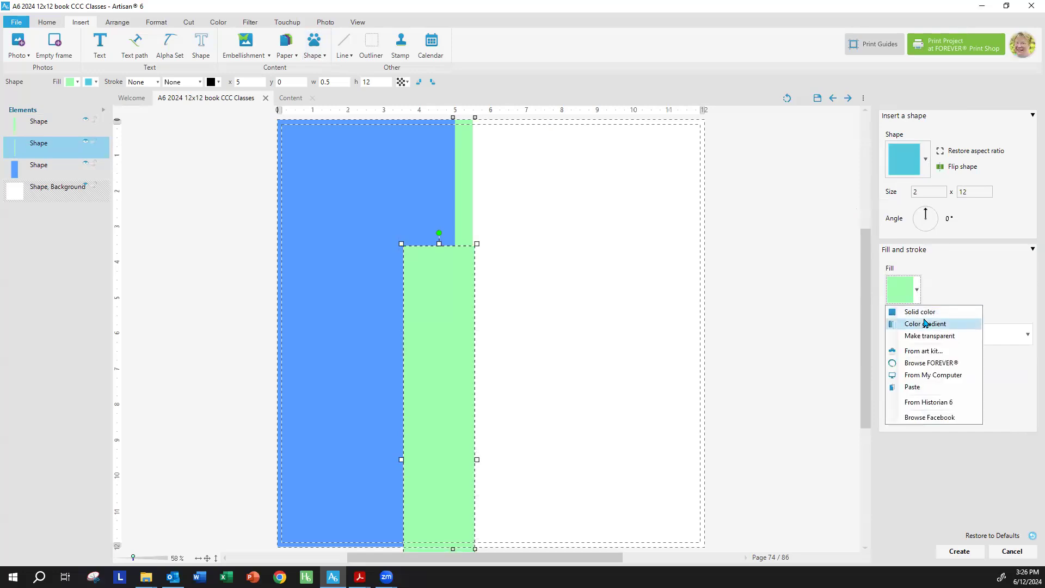
{"action": "left_click", "coordinate": [899, 323]}
{"action": "scroll", "coordinate": [621, 393], "scroll_direction": "down", "scroll_amount": 3}
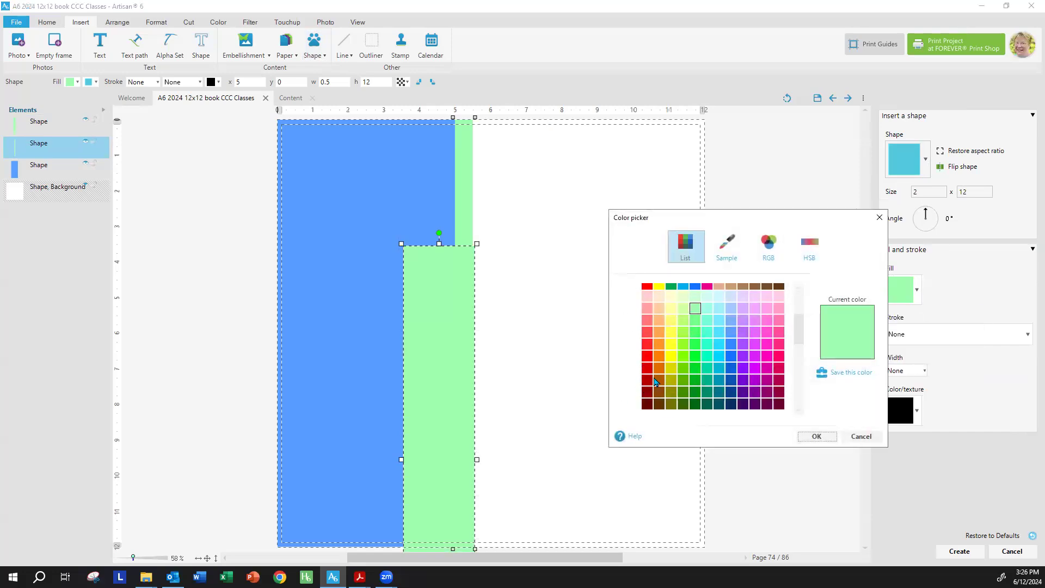
{"action": "left_click", "coordinate": [659, 309]}
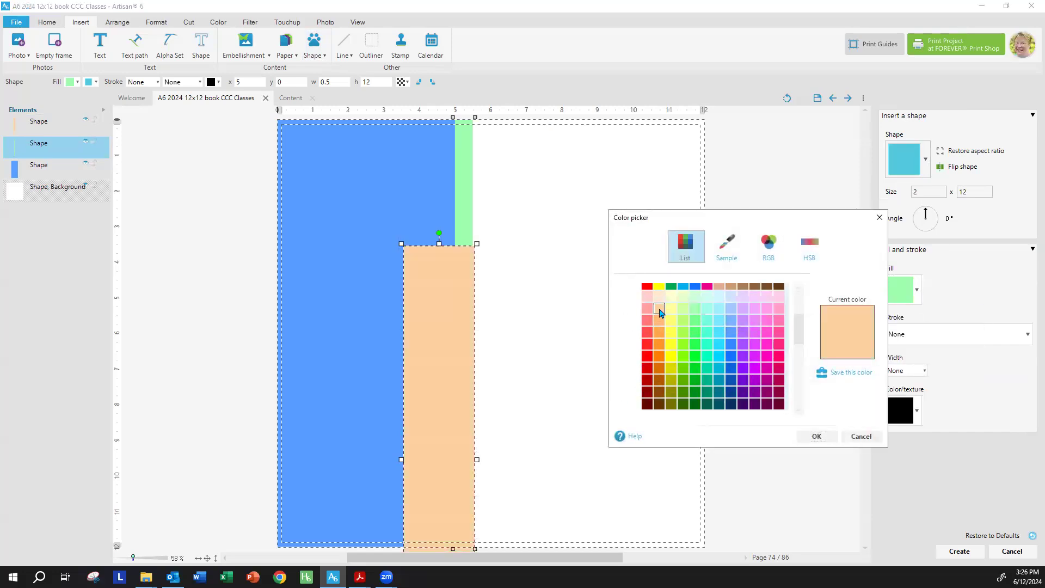
{"action": "left_click", "coordinate": [827, 437]}
{"action": "left_click", "coordinate": [959, 551]}
{"action": "left_click_drag", "start_coordinate": [457, 406], "coordinate": [495, 278]}
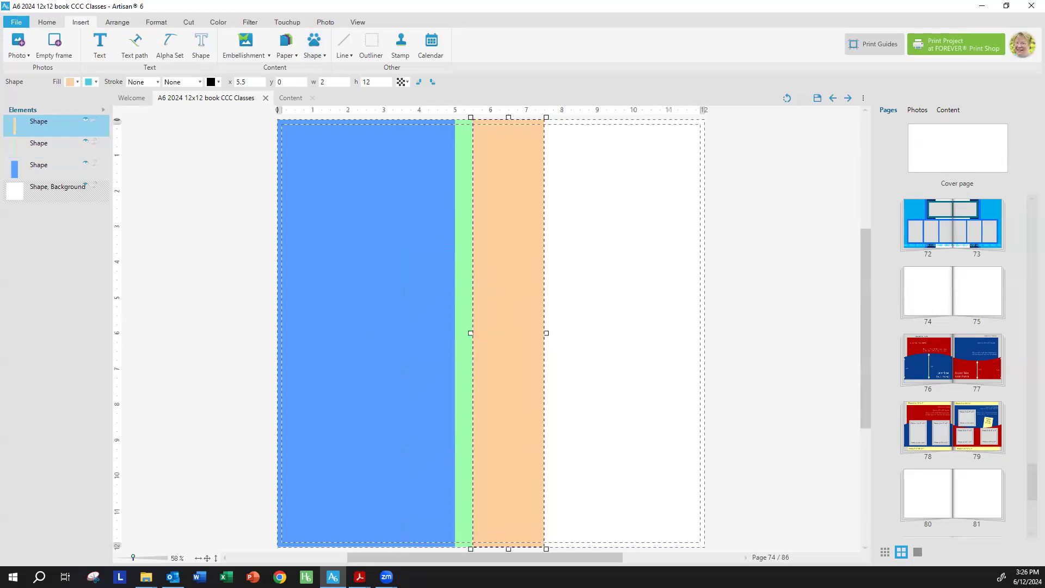
Check piece C in the recipe PDF's cutting guide in Acrobat, return to Artisan, and insert an 11 x 6 inch rectangle on page 74.
{"action": "key", "text": "alt+Tab"}
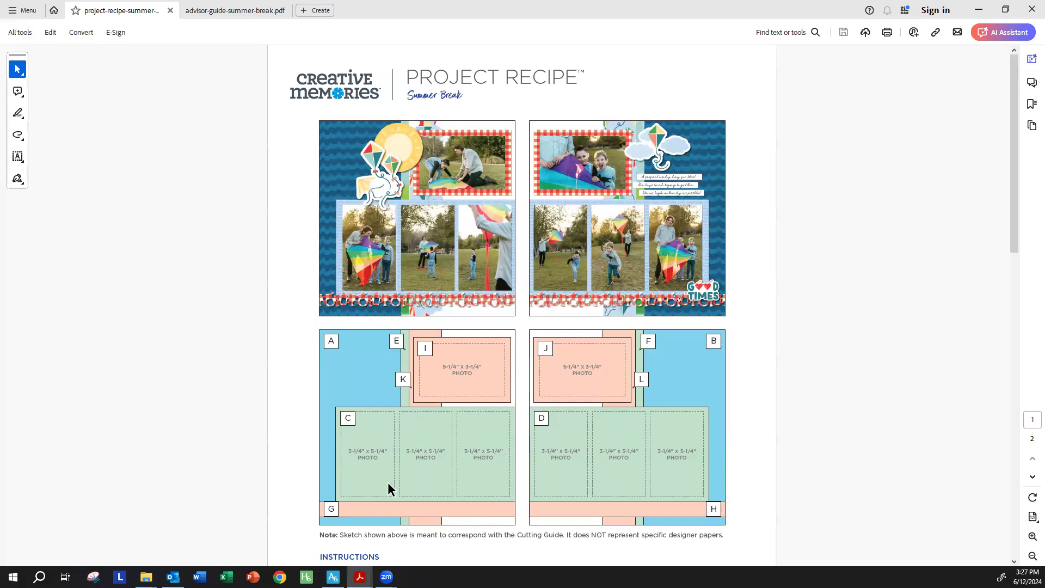
{"action": "scroll", "coordinate": [486, 427], "scroll_direction": "down", "scroll_amount": 10}
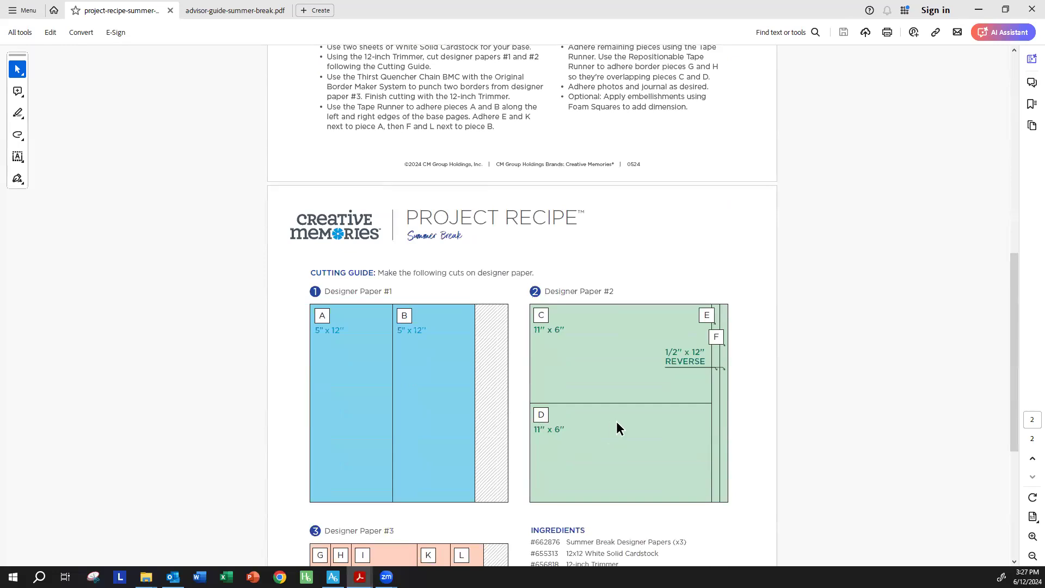
{"action": "scroll", "coordinate": [617, 425], "scroll_direction": "up", "scroll_amount": 7}
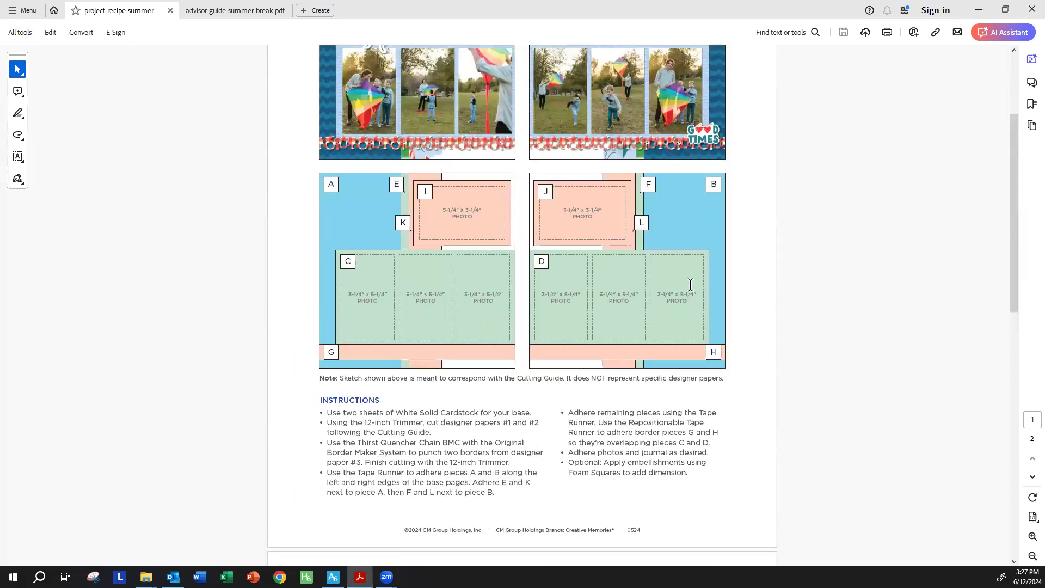
{"action": "left_click", "coordinate": [978, 12]}
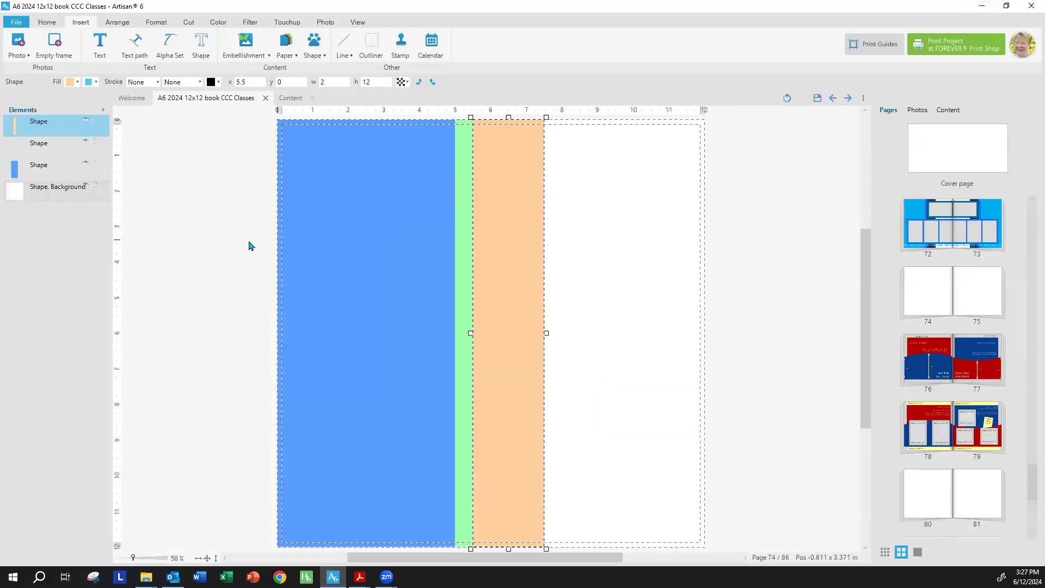
{"action": "left_click", "coordinate": [314, 44]}
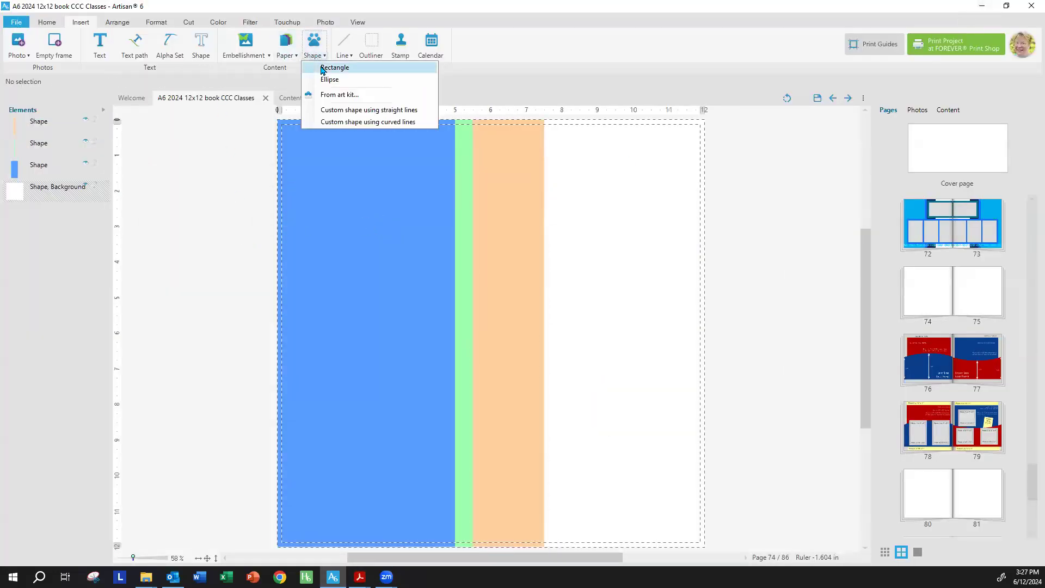
{"action": "left_click", "coordinate": [322, 65]}
{"action": "double_click", "coordinate": [941, 193]}
{"action": "type", "text": "11"}
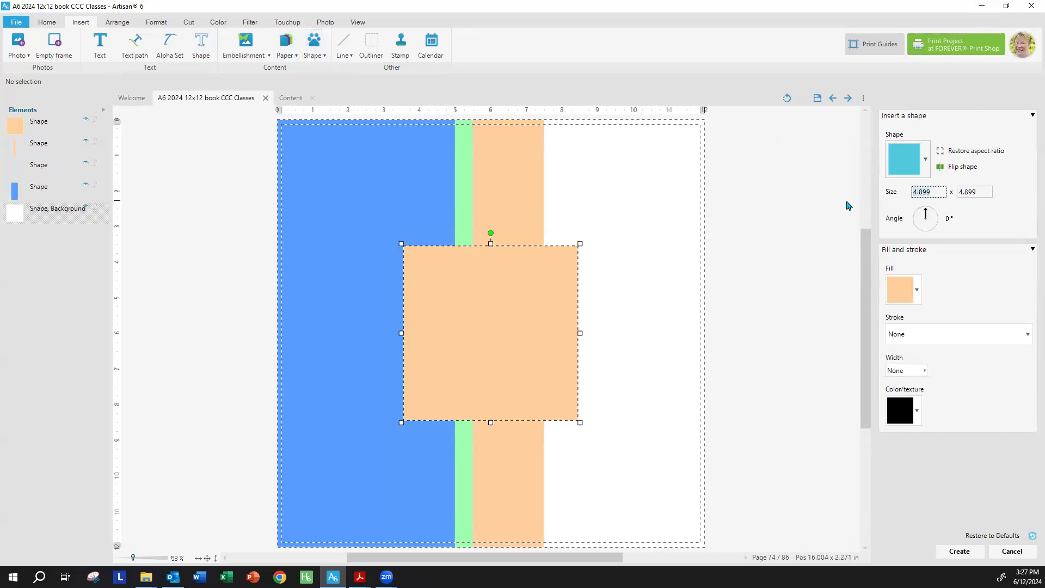
{"action": "key", "text": "Tab"}
{"action": "type", "text": "6"}
{"action": "key", "text": "Tab"}
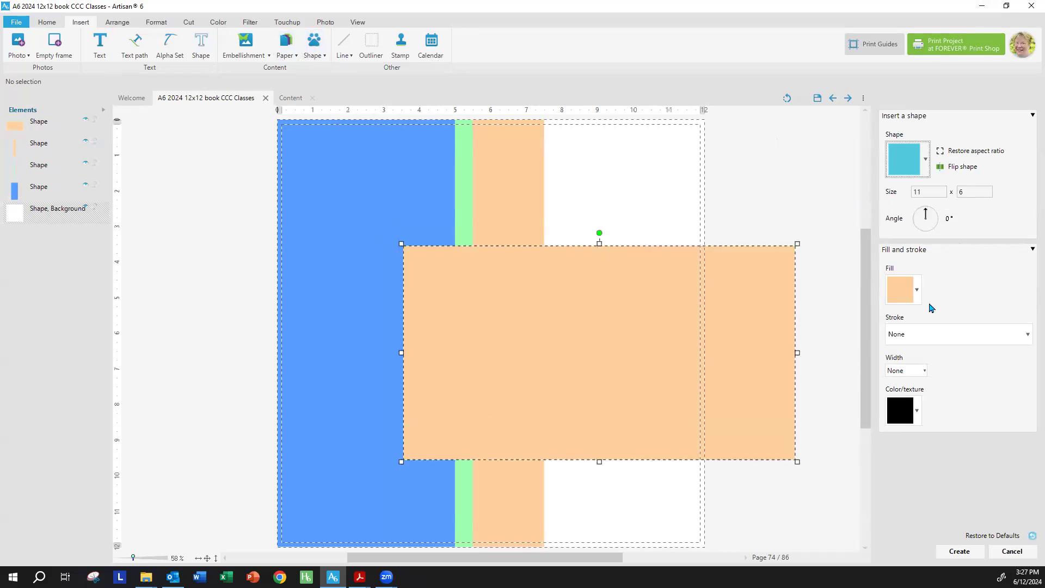
Fill the 11 x 6 rectangle with the recently used light green and move it to the page's lower half, flush with the right edge.
{"action": "left_click", "coordinate": [916, 289]}
{"action": "left_click", "coordinate": [919, 325]}
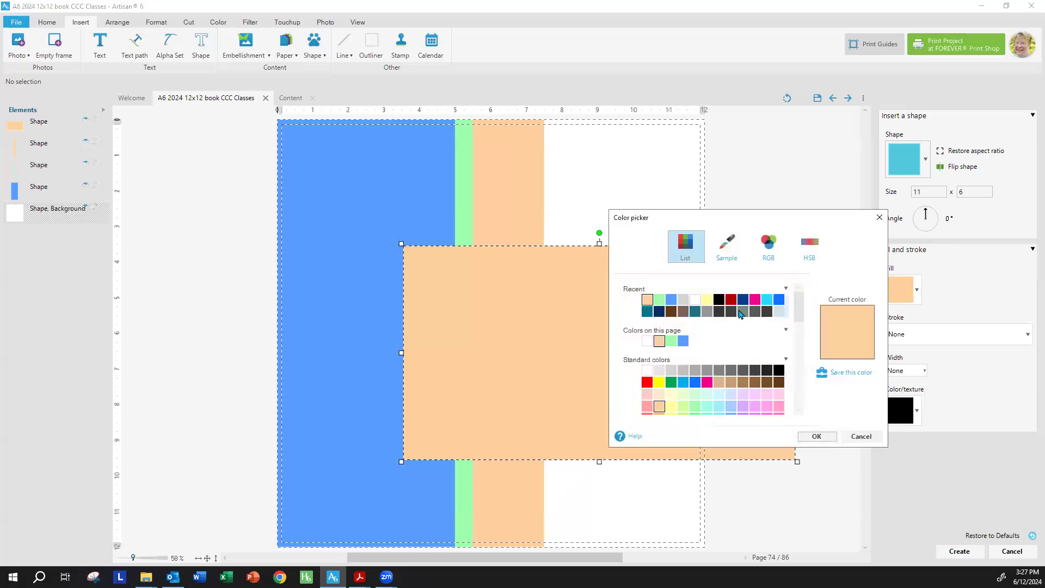
{"action": "left_click", "coordinate": [659, 300]}
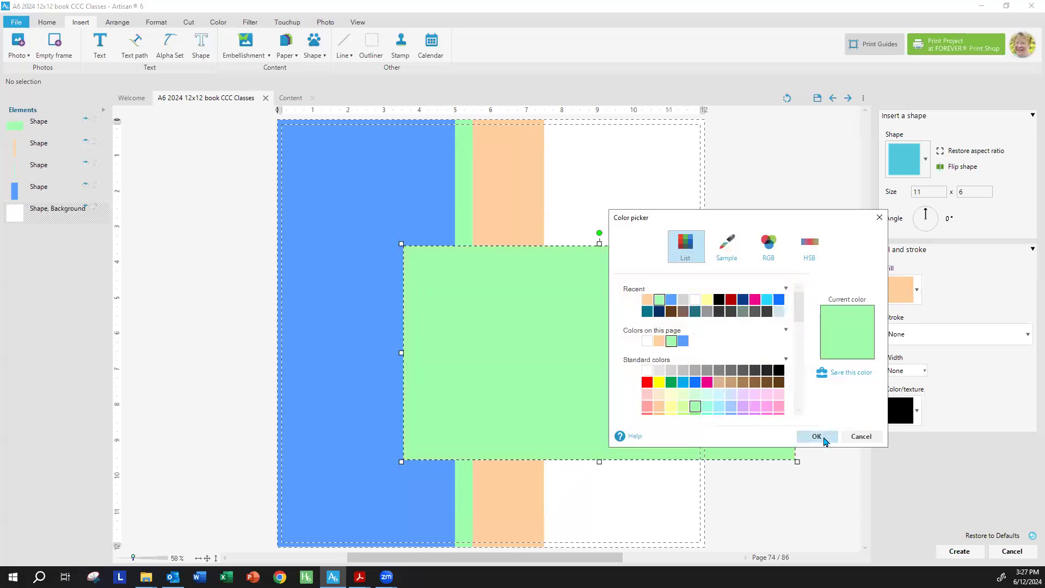
{"action": "left_click", "coordinate": [817, 436]}
{"action": "left_click_drag", "start_coordinate": [676, 410], "coordinate": [586, 455]}
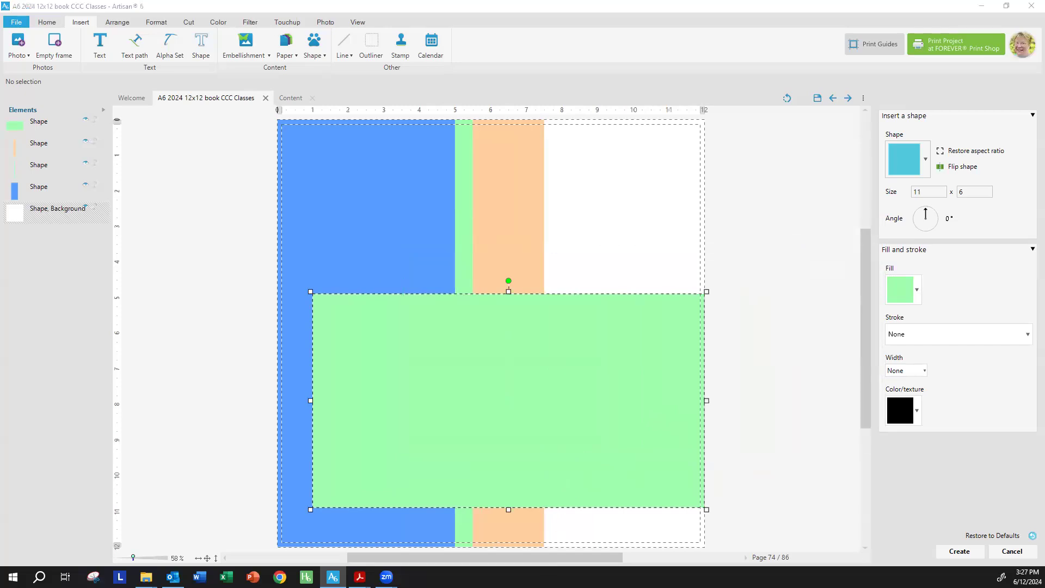
Check the recipe sketch, raise the green rectangle to a temporary horizontal guide at about 10.5 inches, remove the guide, and create the shape.
{"action": "key", "text": "alt+Tab"}
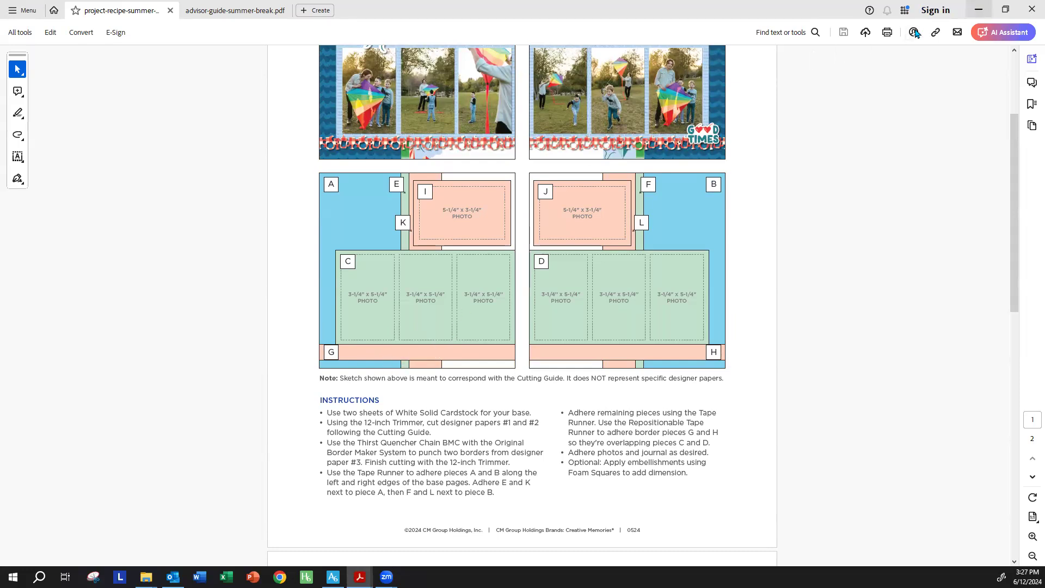
{"action": "left_click", "coordinate": [978, 10]}
{"action": "left_click", "coordinate": [115, 497]}
{"action": "left_click_drag", "start_coordinate": [485, 441], "coordinate": [485, 430]}
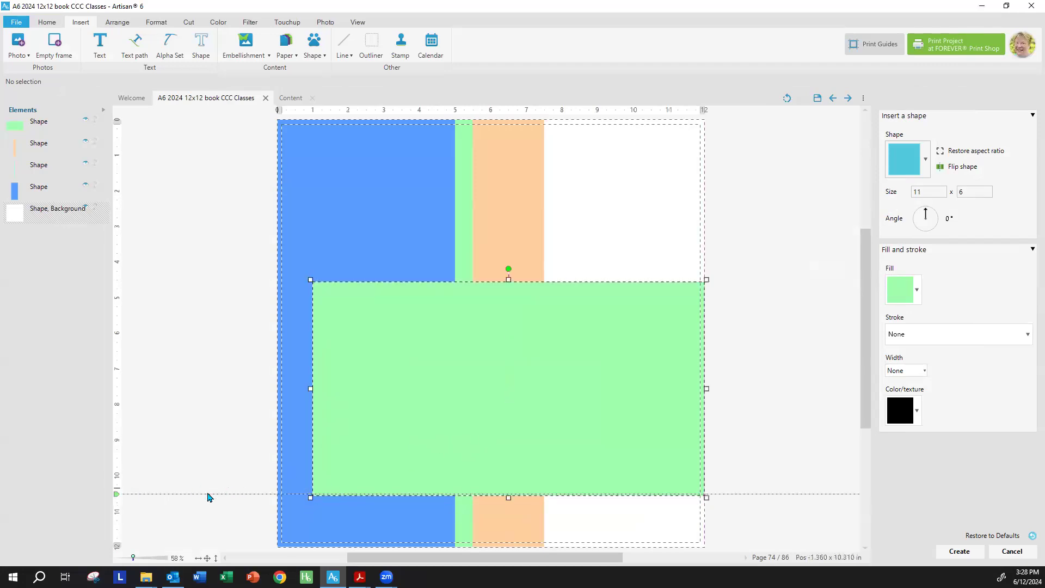
{"action": "left_click", "coordinate": [117, 469]}
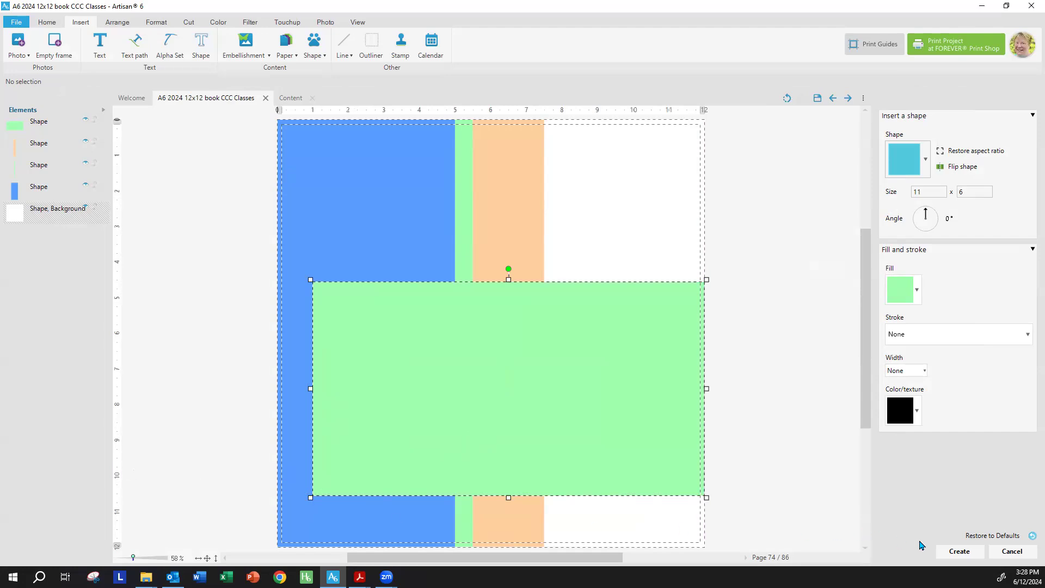
{"action": "left_click", "coordinate": [959, 551]}
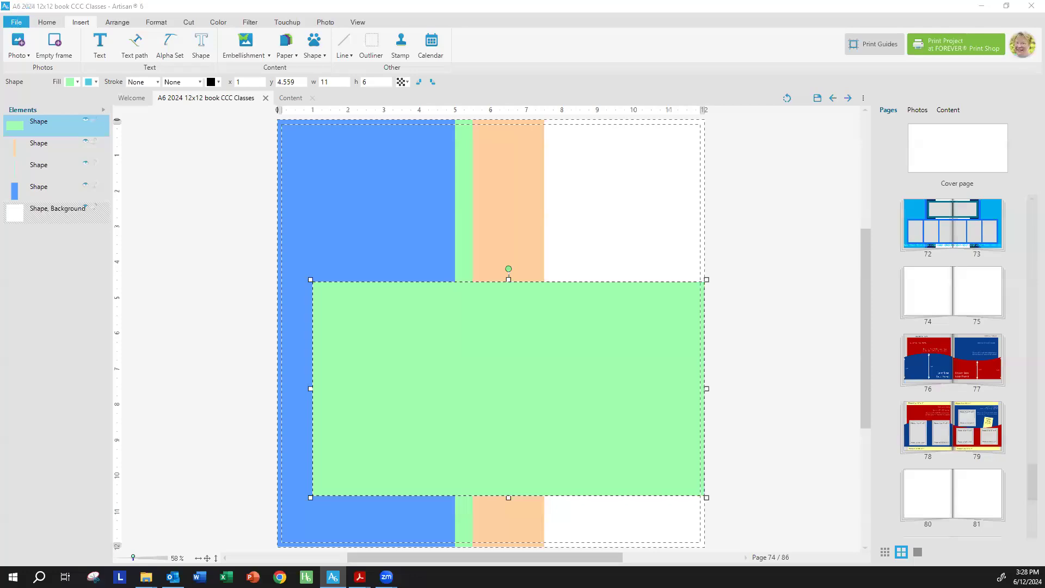
Check the recipe's photo size, add a 3.25 x 5.25 inch empty photo frame, and place it at the green block's left end, about x 1.26, y 4.78.
{"action": "key", "text": "alt+Tab"}
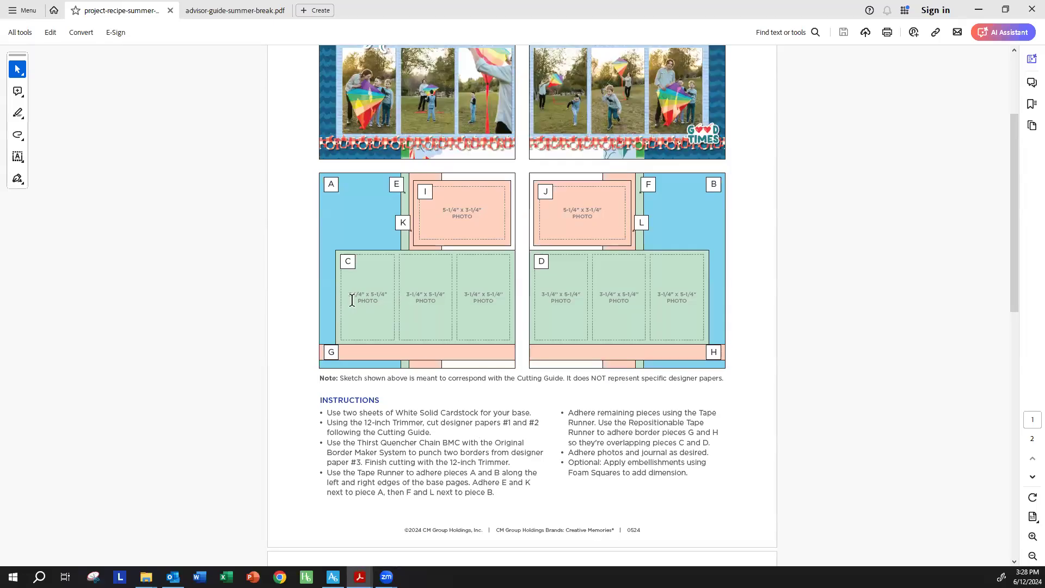
{"action": "left_click", "coordinate": [978, 10]}
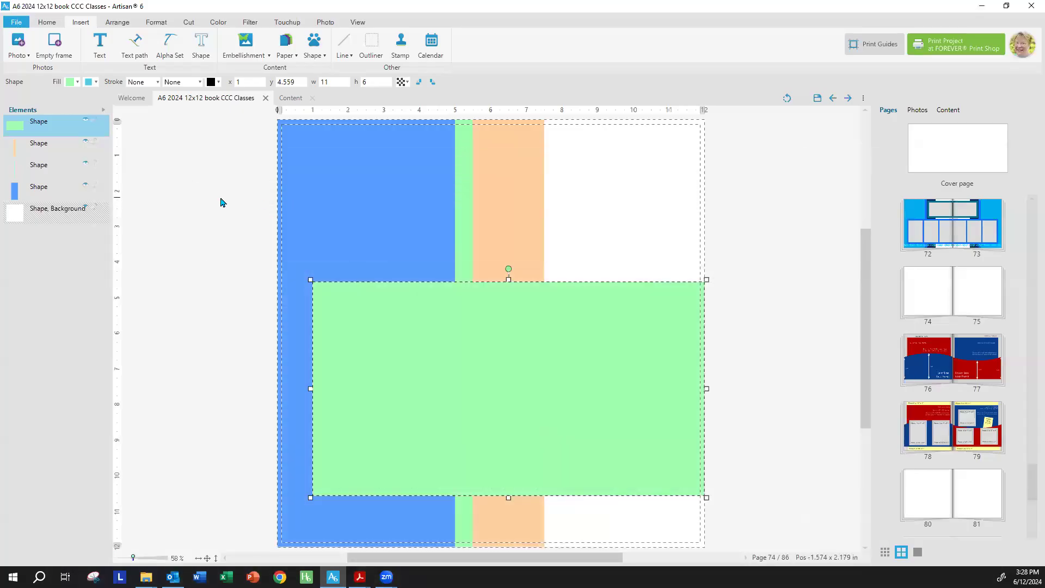
{"action": "left_click", "coordinate": [230, 200]}
{"action": "left_click", "coordinate": [54, 43]}
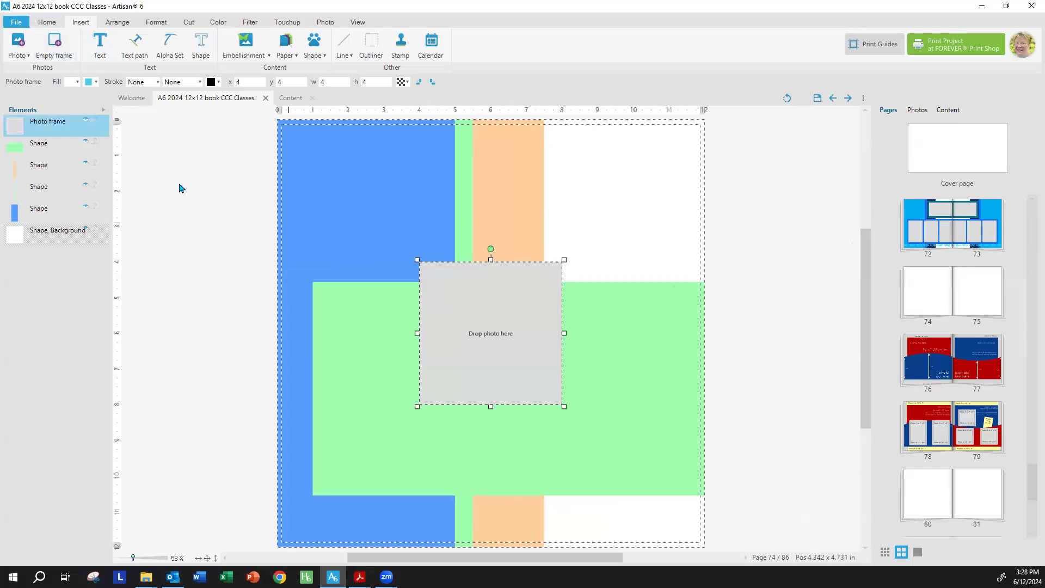
{"action": "left_click", "coordinate": [335, 83]}
{"action": "type", "text": "3.25"}
{"action": "key", "text": "Tab"}
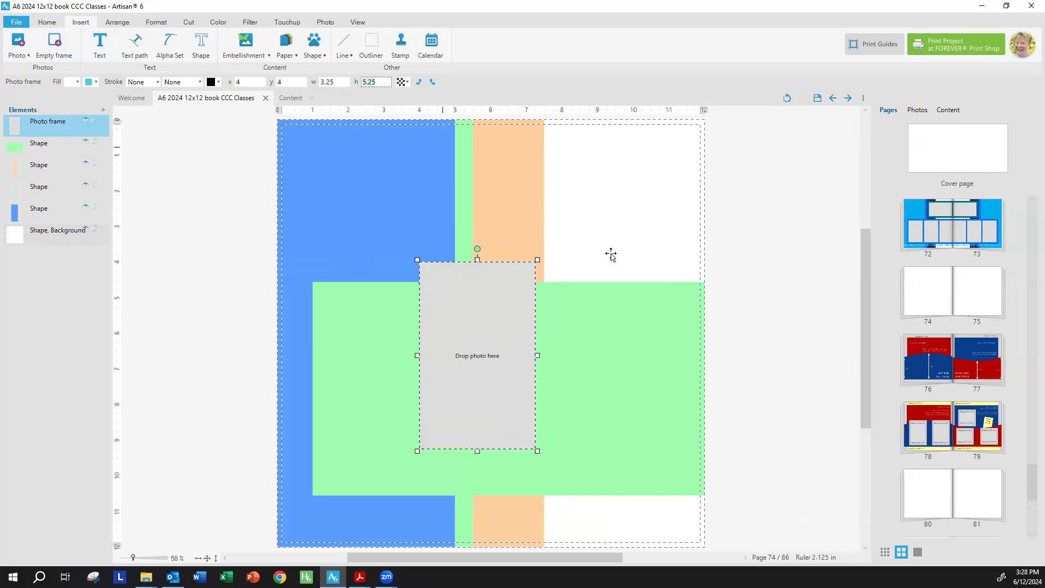
{"action": "left_click_drag", "start_coordinate": [471, 369], "coordinate": [375, 399]}
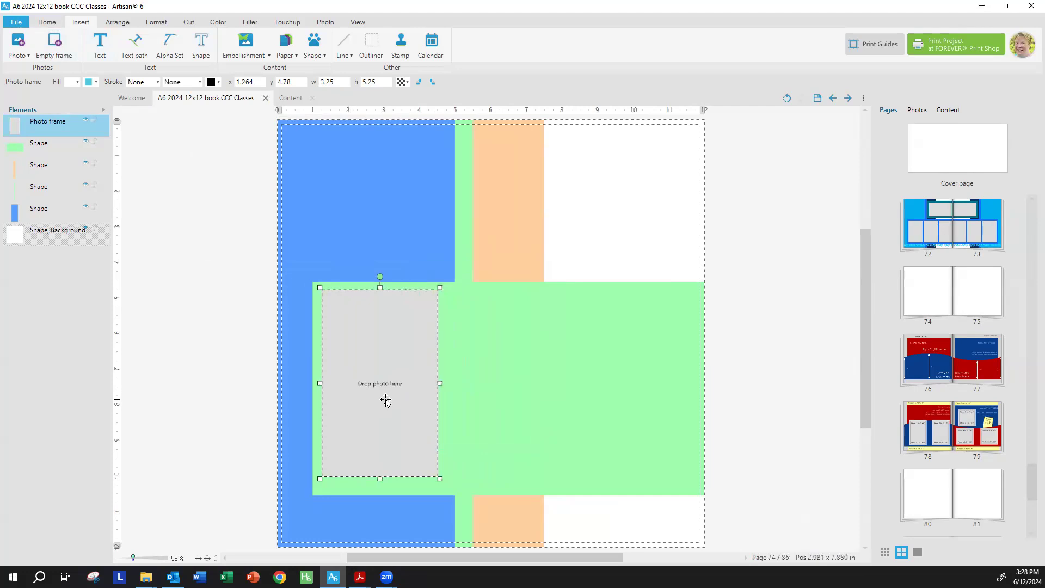
Duplicate the 3.25 x 5.25 photo frame twice and place the copies in the green block's middle, about x 4.875, y 4.78, and right end.
{"action": "left_click", "coordinate": [46, 24]}
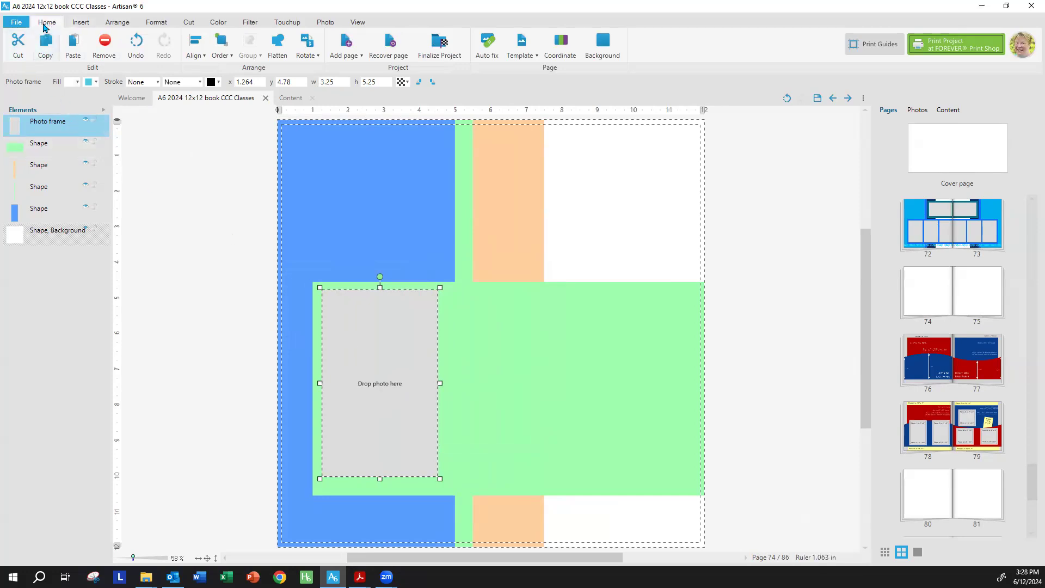
{"action": "left_click", "coordinate": [45, 44]}
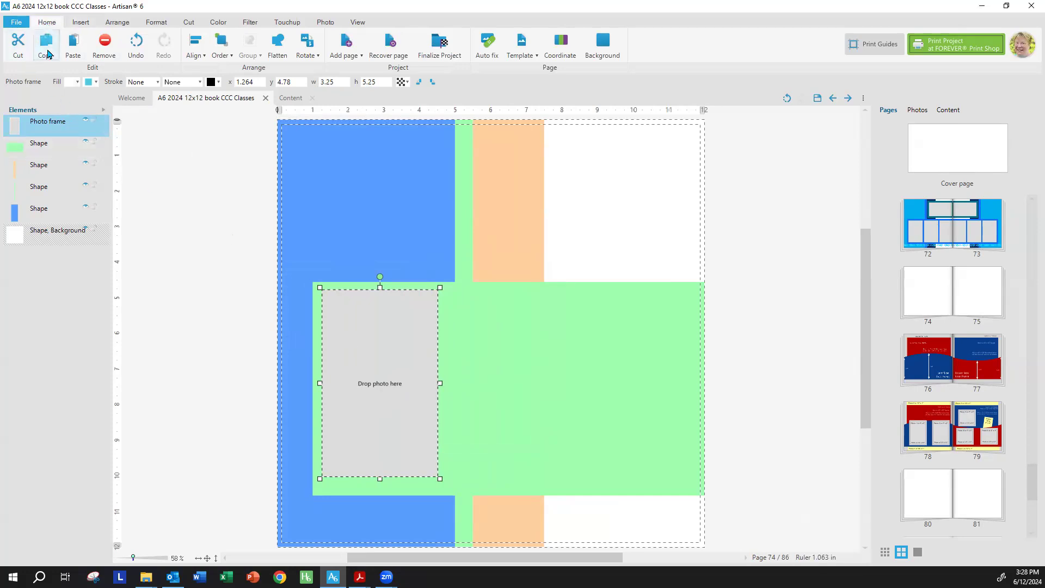
{"action": "left_click", "coordinate": [77, 51]}
{"action": "left_click", "coordinate": [76, 51]}
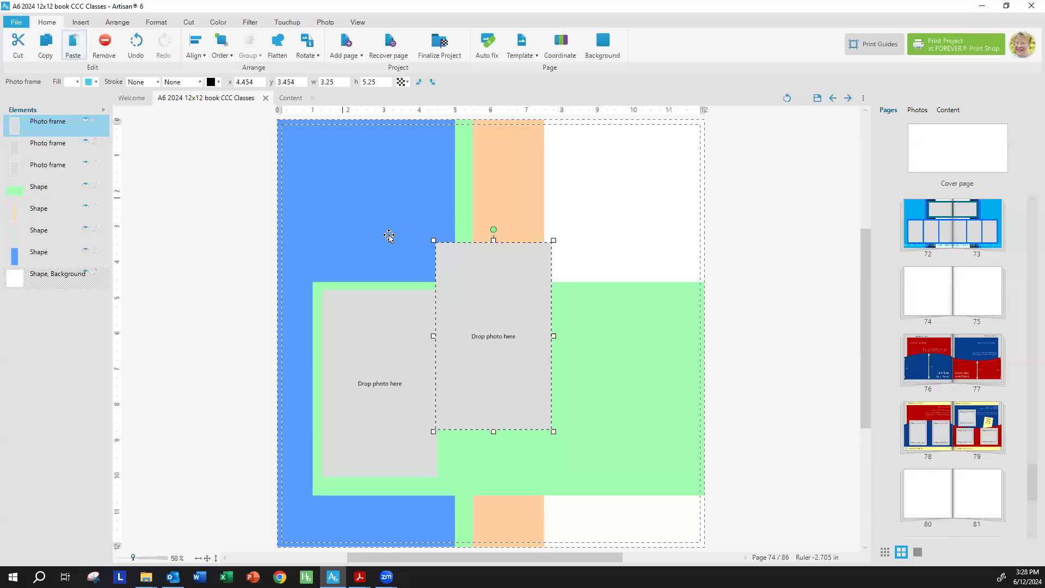
{"action": "left_click_drag", "start_coordinate": [455, 336], "coordinate": [586, 384]}
{"action": "left_click_drag", "start_coordinate": [510, 373], "coordinate": [554, 411]}
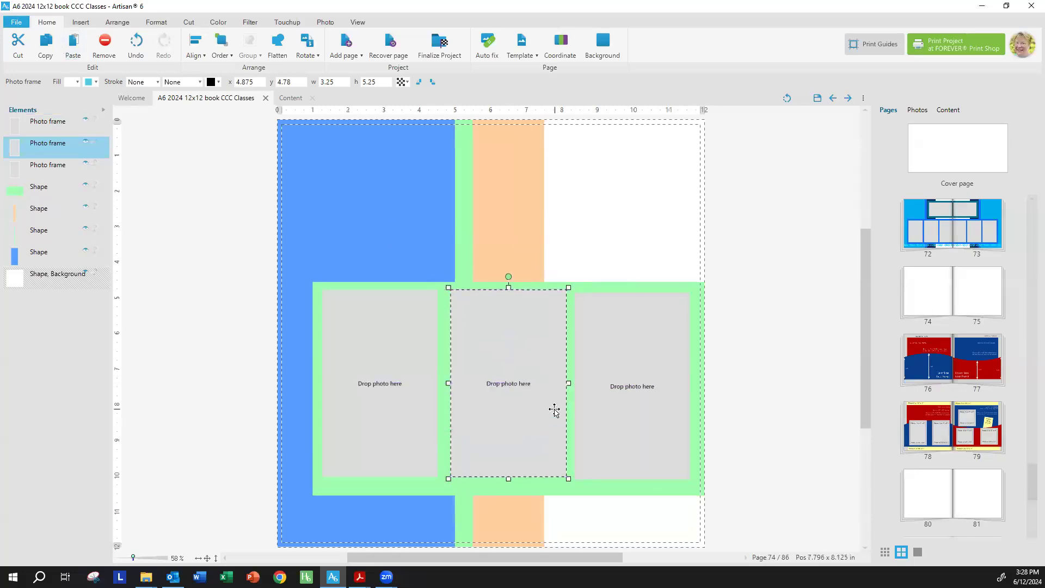
Align the three photo frames and the large green block to their vertical middle.
{"action": "left_click", "coordinate": [393, 429]}
{"action": "left_click", "coordinate": [501, 427], "text": "shift"}
{"action": "left_click", "coordinate": [651, 419], "text": "shift"}
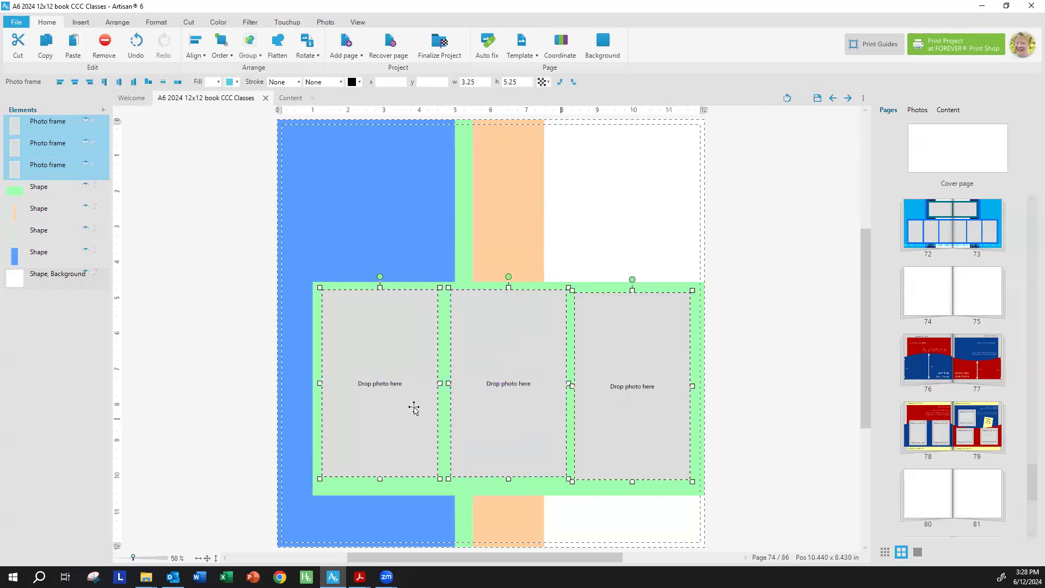
{"action": "left_click", "coordinate": [313, 410], "text": "shift"}
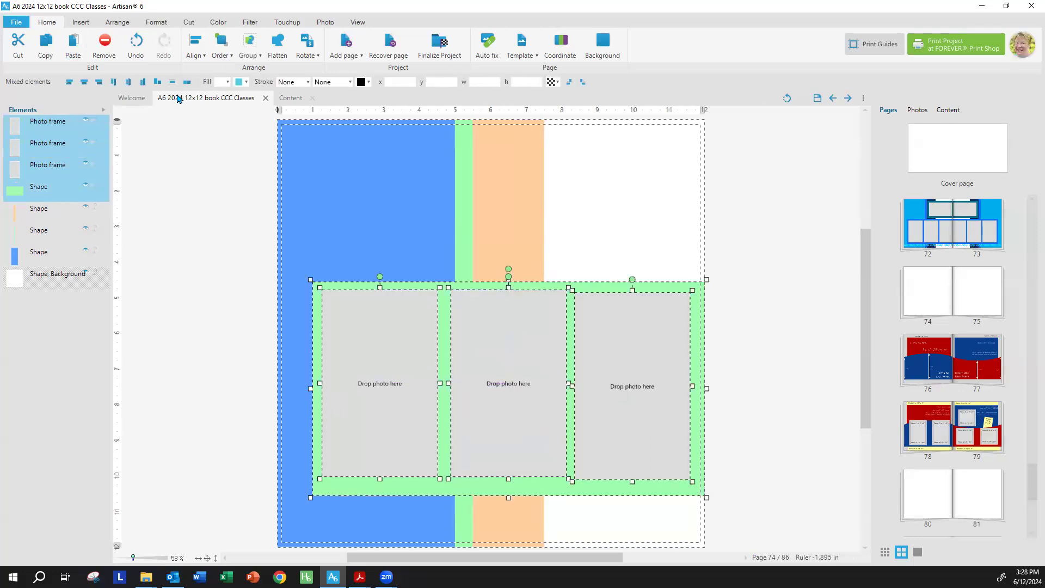
{"action": "left_click", "coordinate": [129, 83]}
{"action": "left_click", "coordinate": [182, 350]}
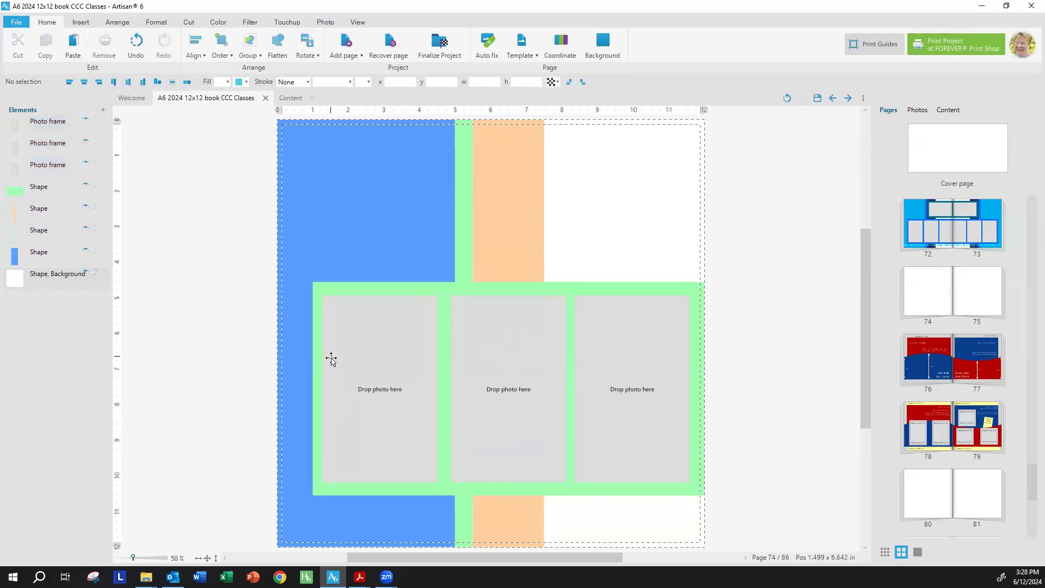
Distribute the three photo frames in the green block evenly in the horizontal direction.
{"action": "left_click", "coordinate": [408, 377]}
{"action": "left_click", "coordinate": [494, 368], "text": "shift"}
{"action": "left_click", "coordinate": [583, 364], "text": "shift"}
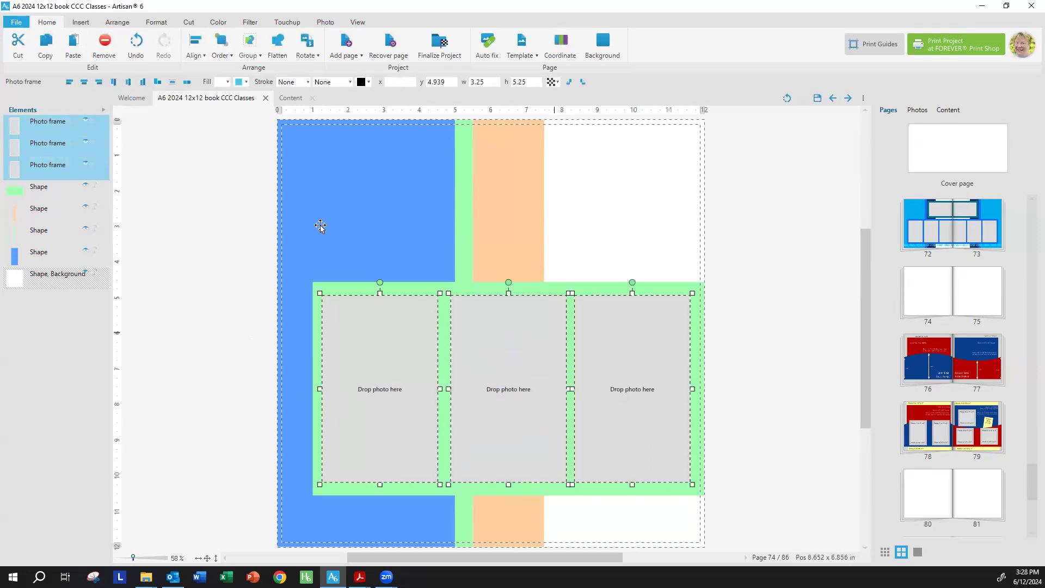
{"action": "left_click", "coordinate": [196, 52]}
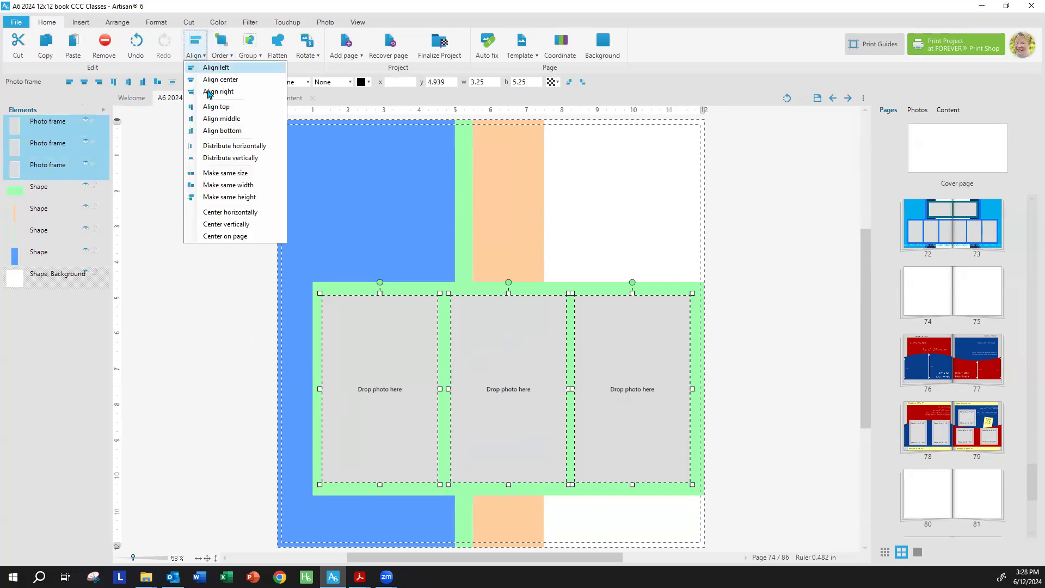
{"action": "left_click", "coordinate": [226, 150]}
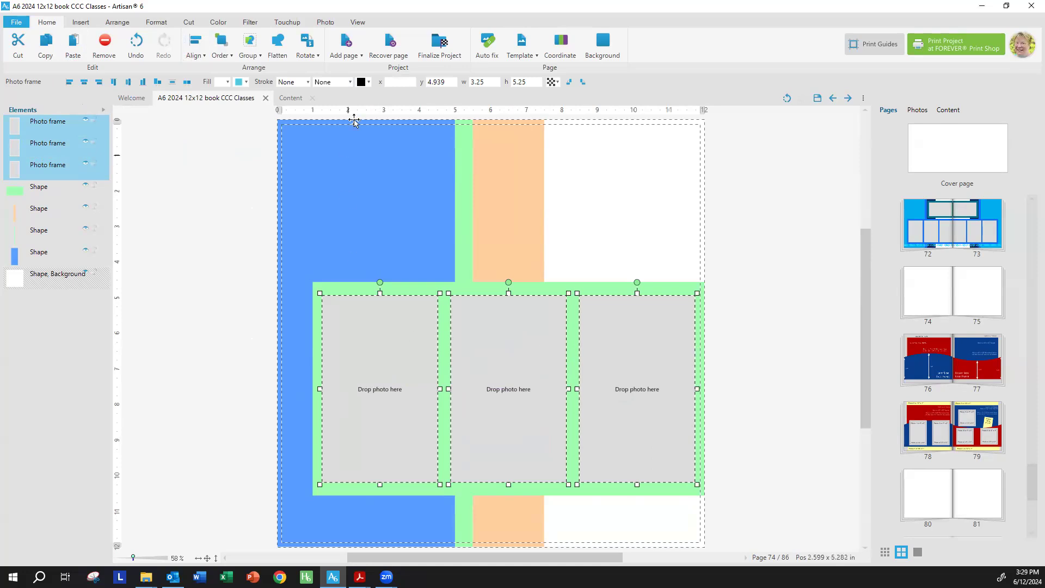
Group the three photo frames, align the group with the green block's middle, and ungroup the frames.
{"action": "left_click", "coordinate": [250, 56]}
{"action": "left_click", "coordinate": [255, 69]}
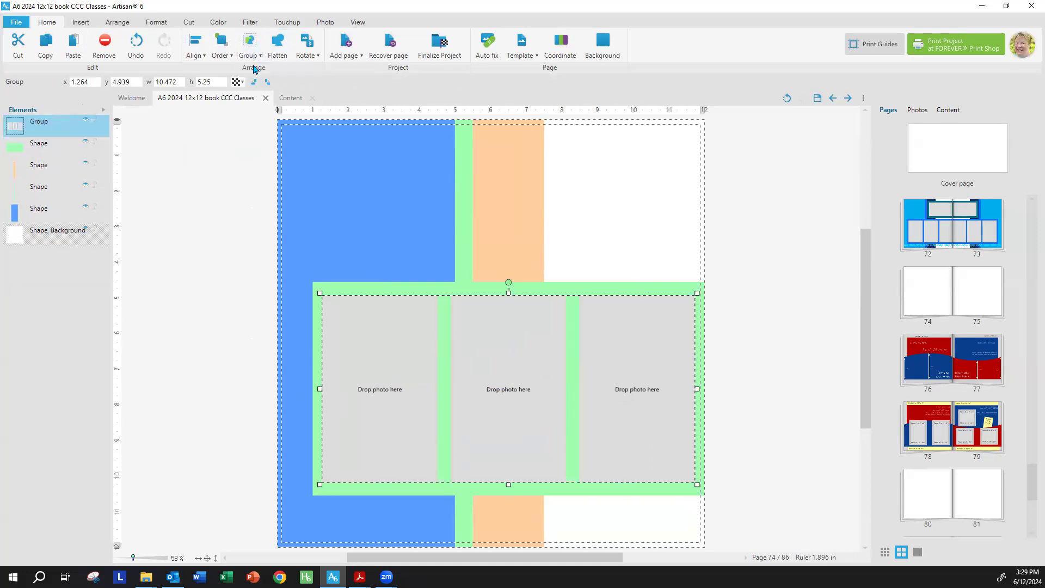
{"action": "left_click", "coordinate": [57, 157], "text": "ctrl"}
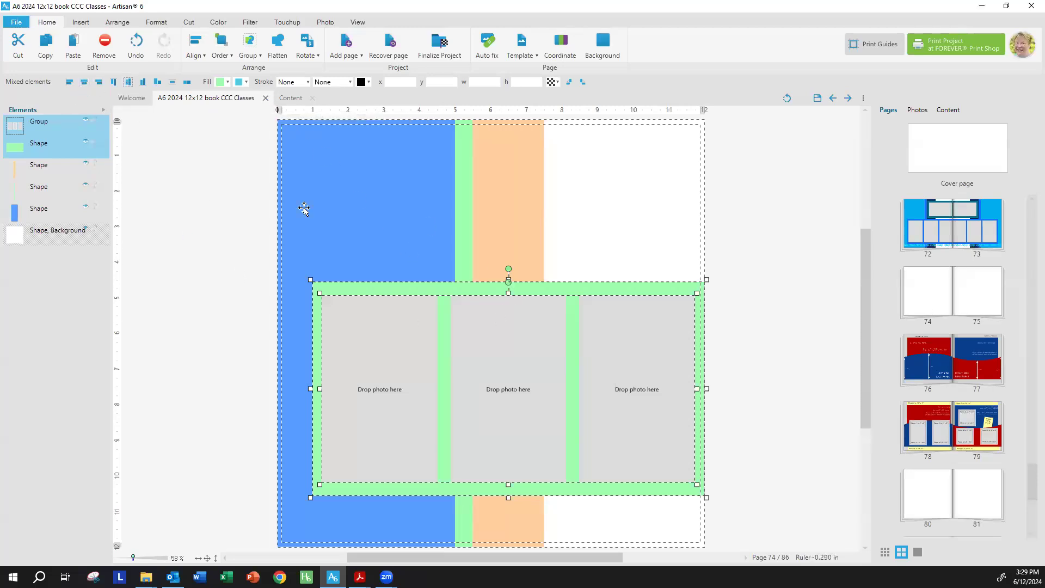
{"action": "left_click", "coordinate": [251, 48]}
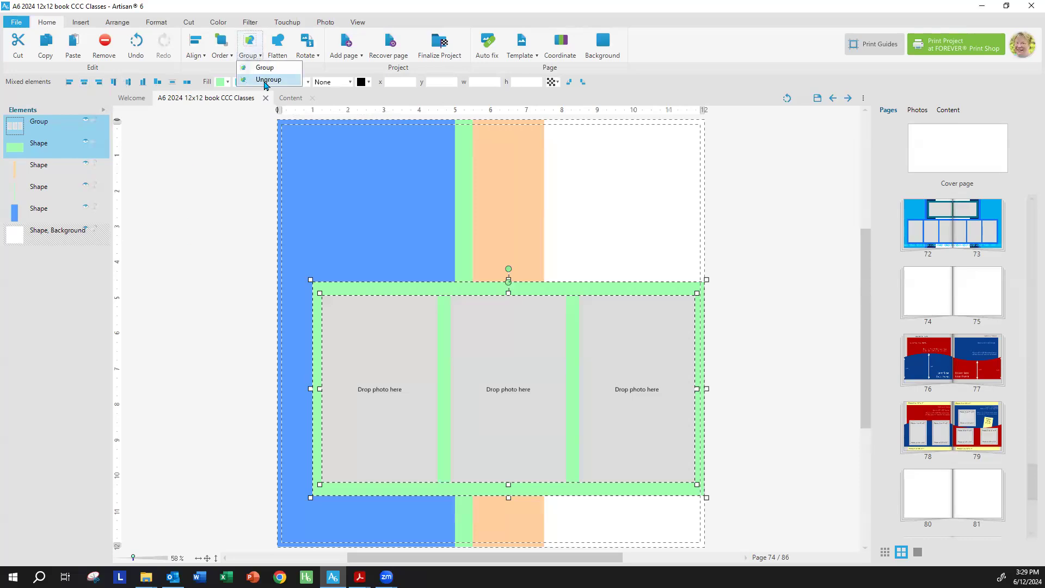
{"action": "left_click", "coordinate": [266, 85]}
{"action": "left_click", "coordinate": [207, 214]}
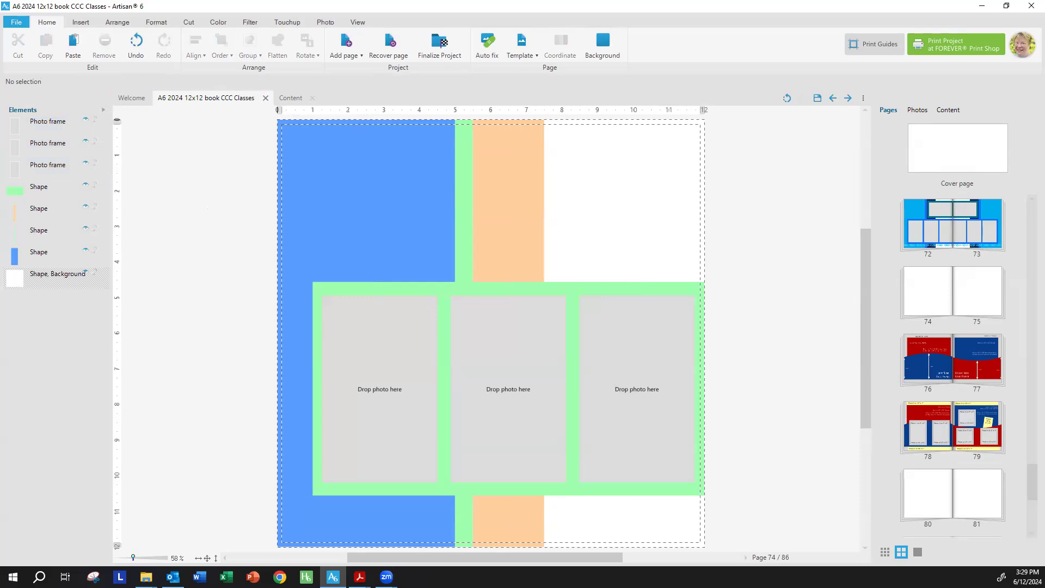
Check piece I in the recipe PDF's cutting guide in Acrobat, return to Artisan, and insert a 6 x 4 inch rectangle.
{"action": "key", "text": "alt+Tab"}
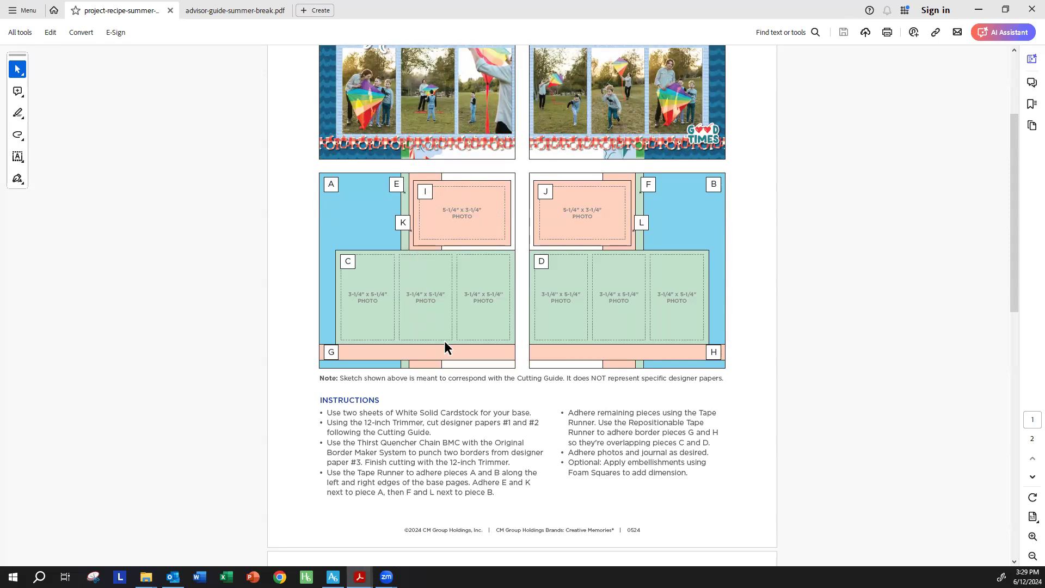
{"action": "scroll", "coordinate": [444, 341], "scroll_direction": "down", "scroll_amount": 10}
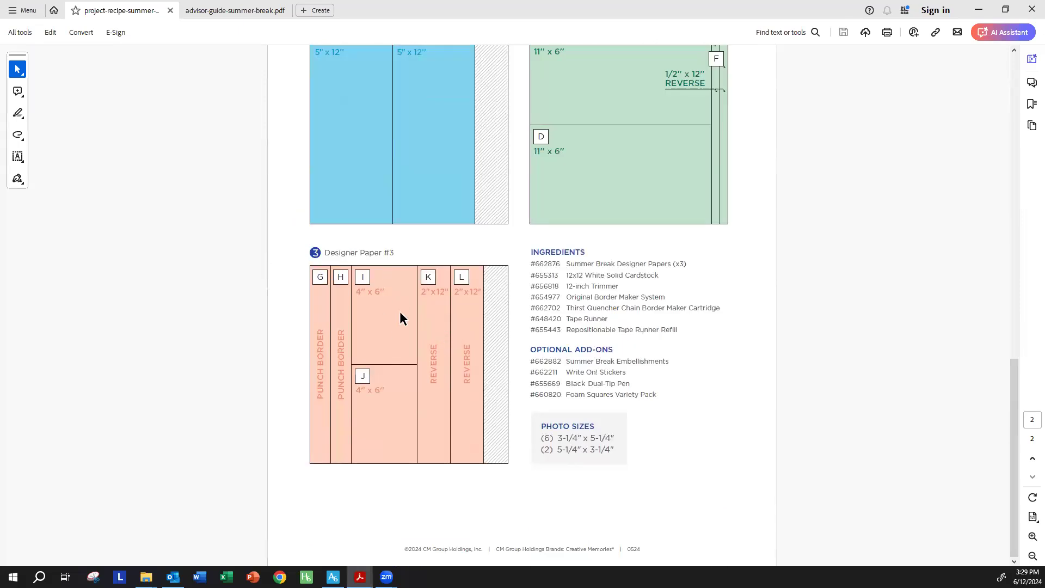
{"action": "left_click", "coordinate": [978, 10]}
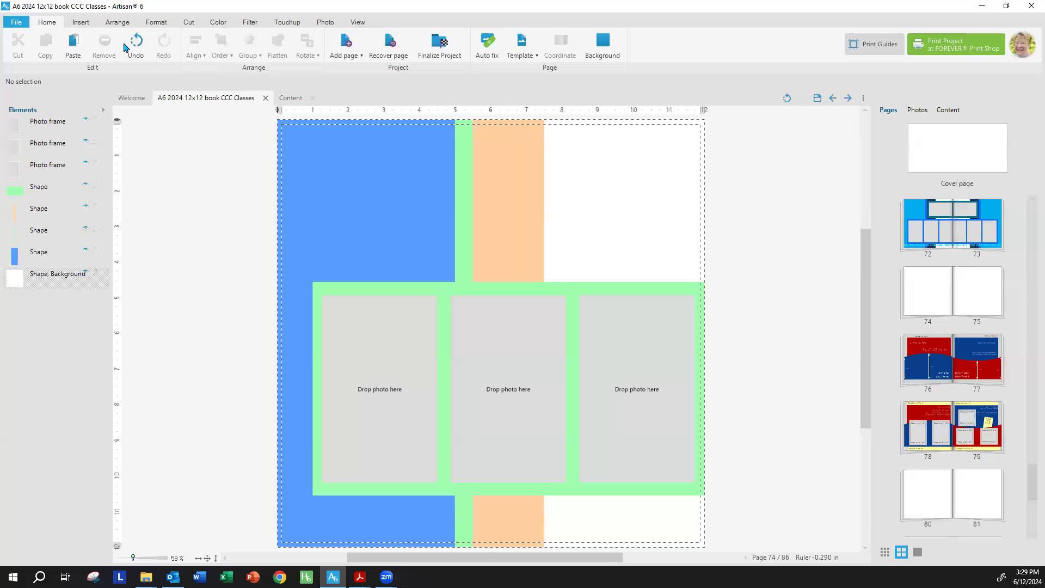
{"action": "left_click", "coordinate": [89, 25]}
{"action": "left_click", "coordinate": [314, 48]}
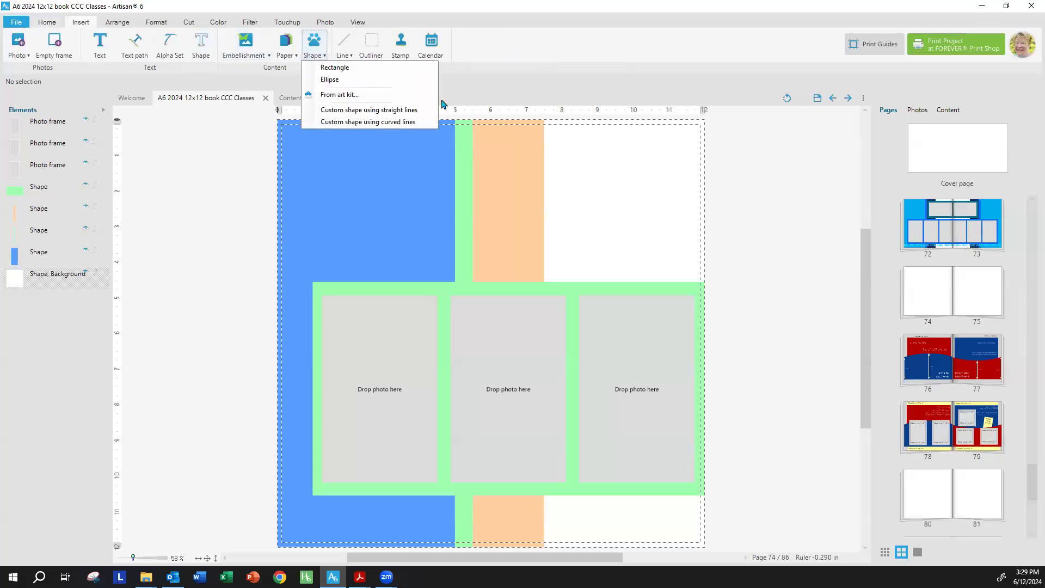
{"action": "left_click", "coordinate": [413, 70]}
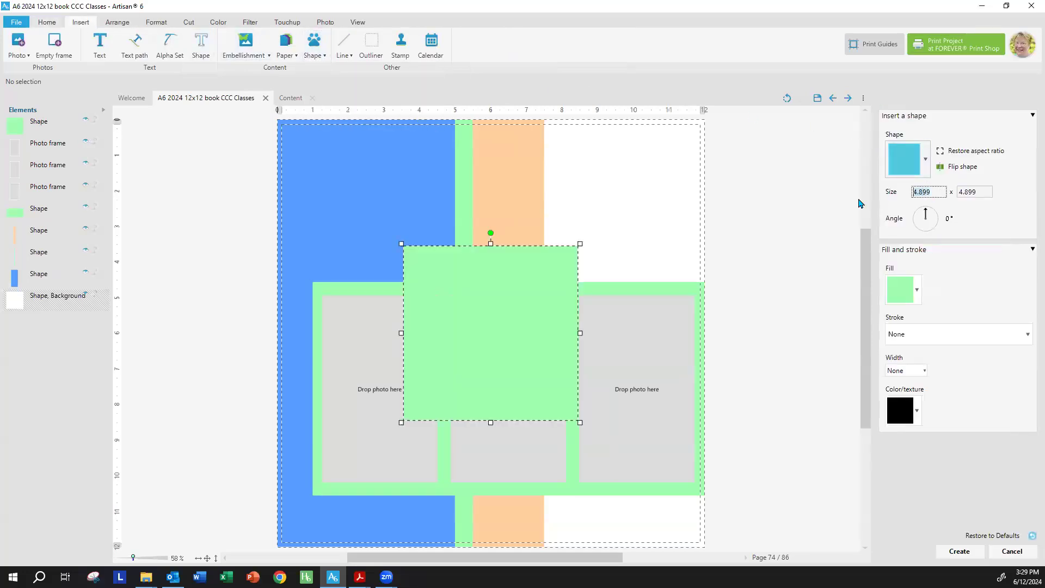
{"action": "type", "text": "6"}
{"action": "key", "text": "Tab"}
{"action": "type", "text": "4"}
{"action": "key", "text": "Tab"}
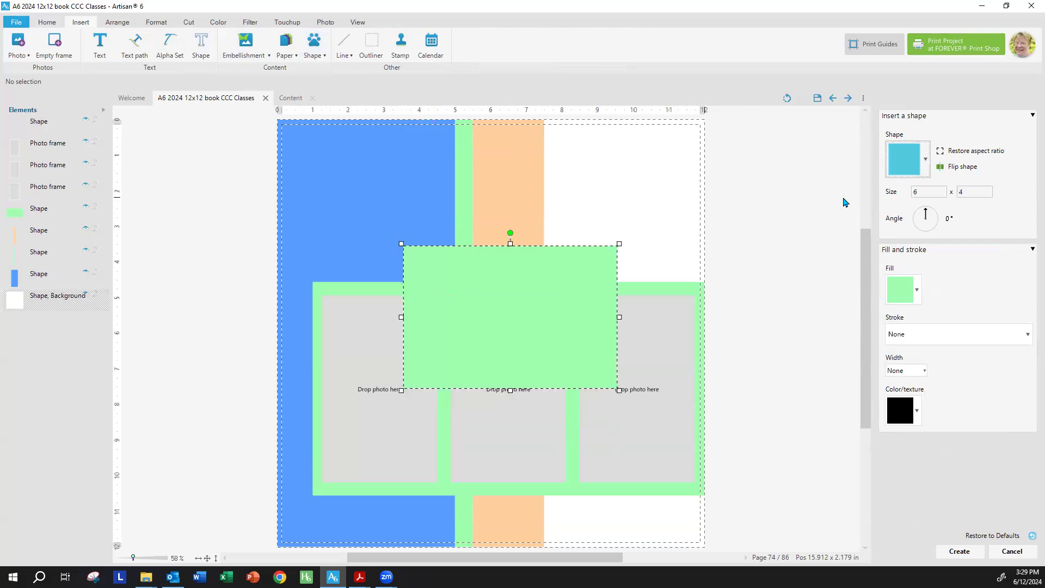
Fill the 6 x 4 rectangle with the recently used light orange, create it, and place it above the green block, about x 5.25, y 0.402.
{"action": "left_click", "coordinate": [920, 298]}
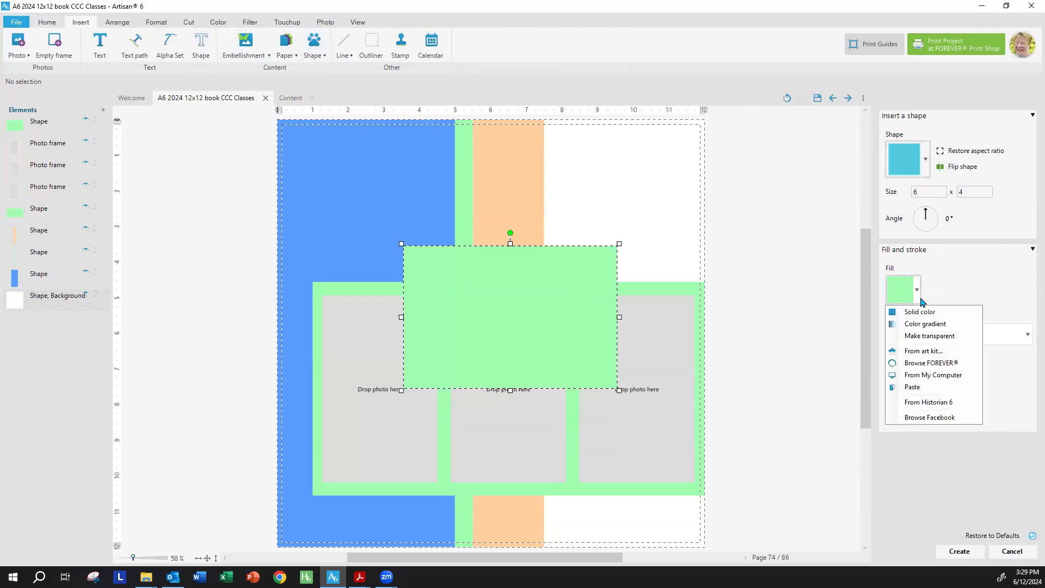
{"action": "left_click", "coordinate": [924, 312]}
{"action": "left_click", "coordinate": [659, 301]}
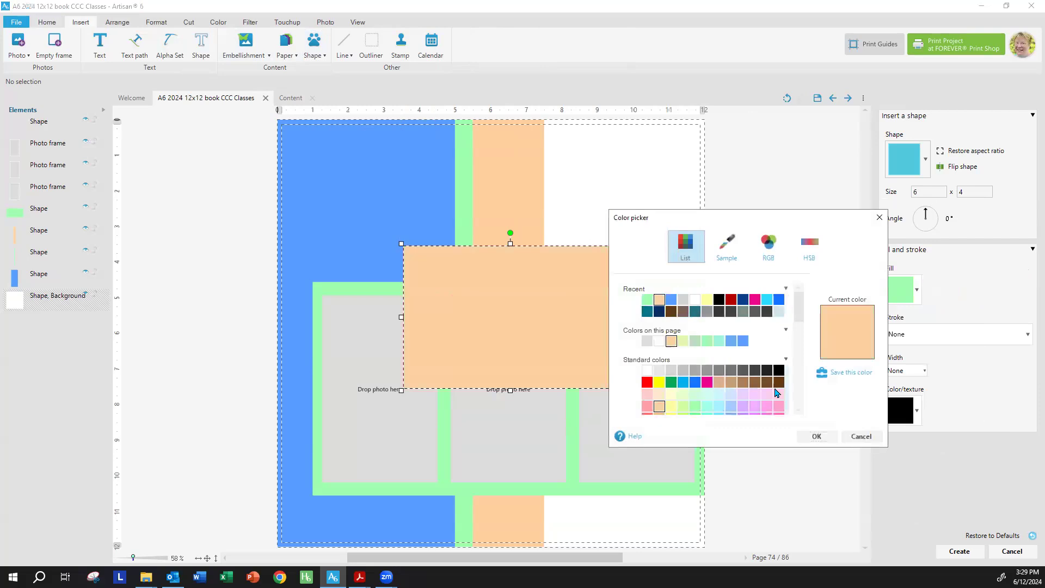
{"action": "left_click", "coordinate": [816, 436]}
{"action": "left_click", "coordinate": [959, 551]}
{"action": "left_click_drag", "start_coordinate": [593, 262], "coordinate": [630, 203]}
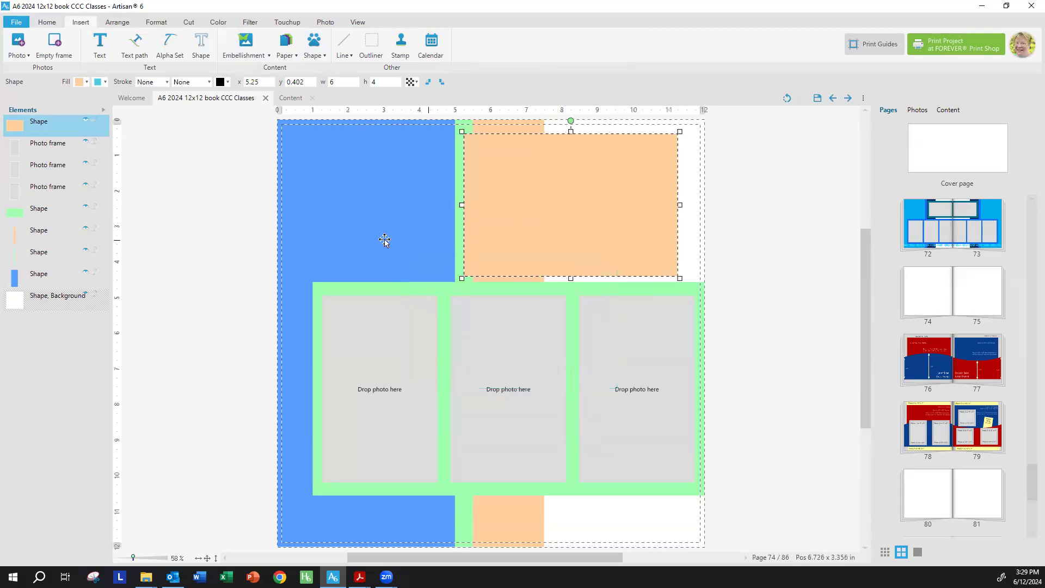
Add an empty photo frame, size it 5.25 x 3.25 inches, and place it over the 6 x 4 orange rectangle.
{"action": "left_click", "coordinate": [214, 247]}
{"action": "left_click", "coordinate": [54, 44]}
{"action": "left_click", "coordinate": [482, 284]}
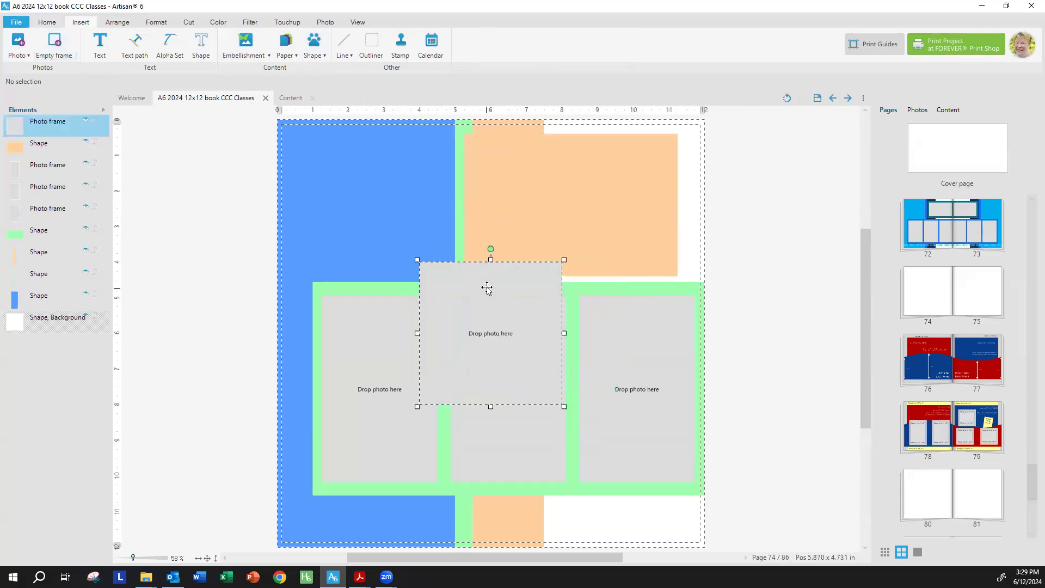
{"action": "left_click", "coordinate": [345, 84]}
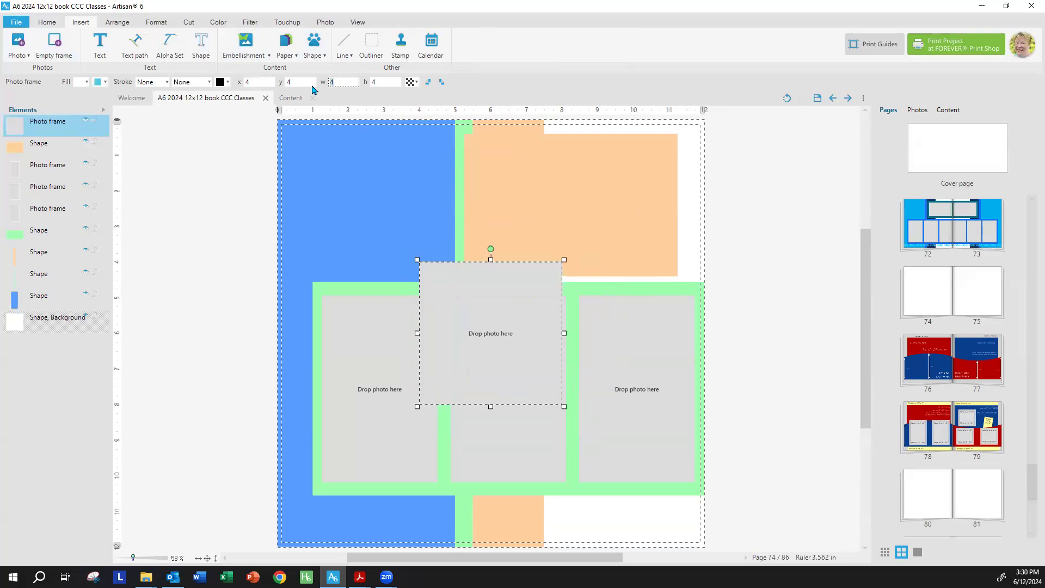
{"action": "type", "text": "5.25"}
{"action": "key", "text": "Tab"}
{"action": "type", "text": "3.25"}
{"action": "key", "text": "Tab"}
{"action": "left_click_drag", "start_coordinate": [547, 288], "coordinate": [595, 195]}
Align the 5.25 x 3.25 photo frame and the orange rectangle by their centers and middles.
{"action": "left_click", "coordinate": [469, 200], "text": "shift"}
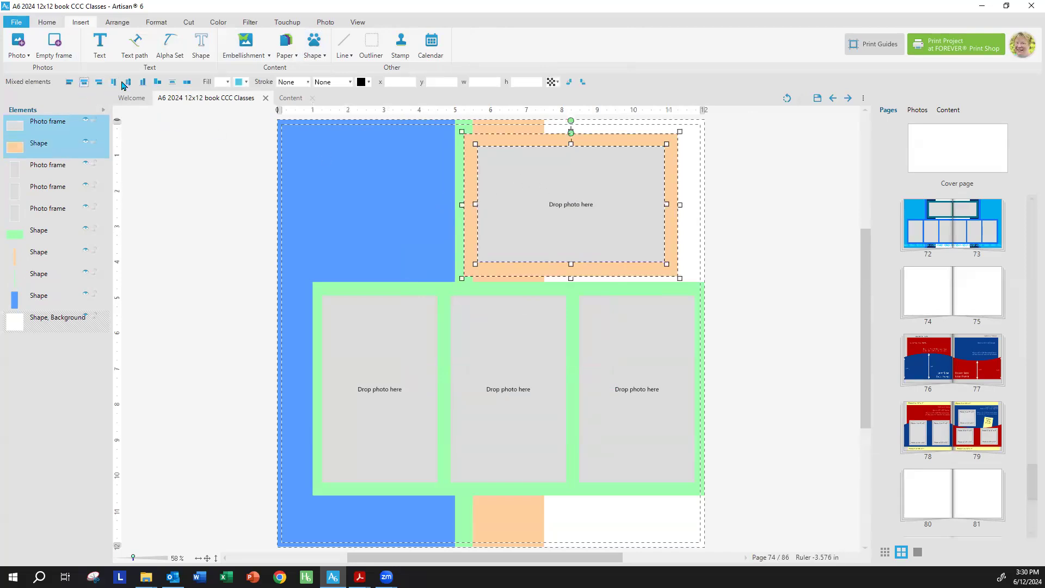
{"action": "left_click", "coordinate": [129, 85]}
{"action": "left_click", "coordinate": [816, 291]}
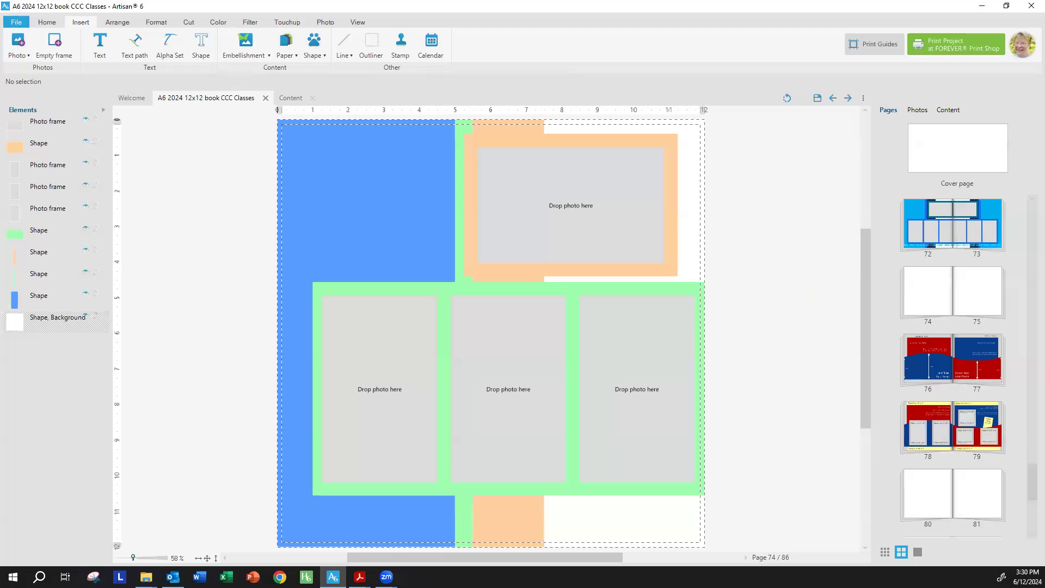
Examine the recipe's sample pages and sketch in Acrobat for the border strip along the bottom, and return to Artisan.
{"action": "key", "text": "alt+Tab"}
{"action": "scroll", "coordinate": [617, 265], "scroll_direction": "up", "scroll_amount": 10}
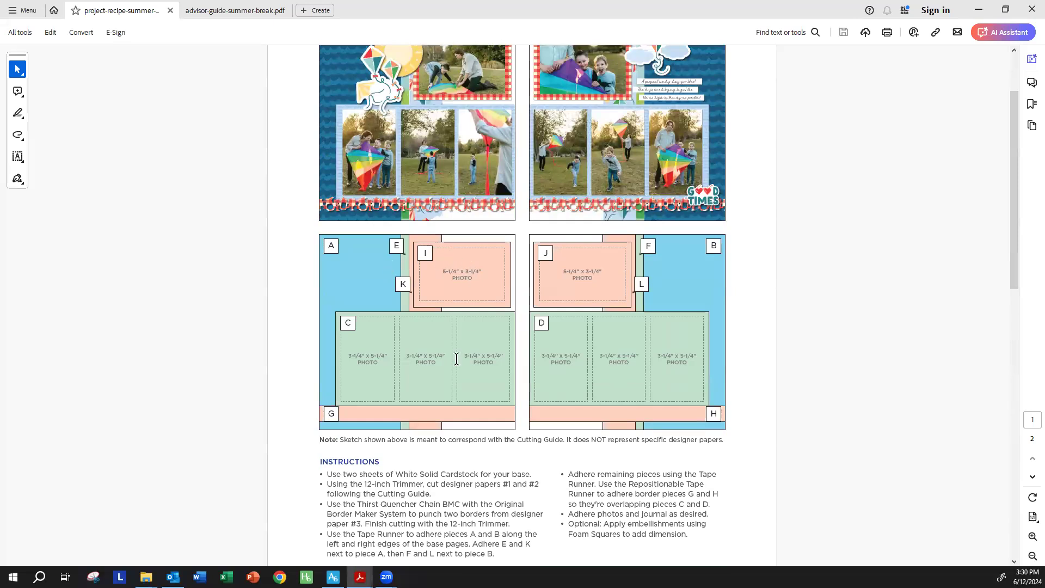
{"action": "scroll", "coordinate": [456, 358], "scroll_direction": "up", "scroll_amount": 2}
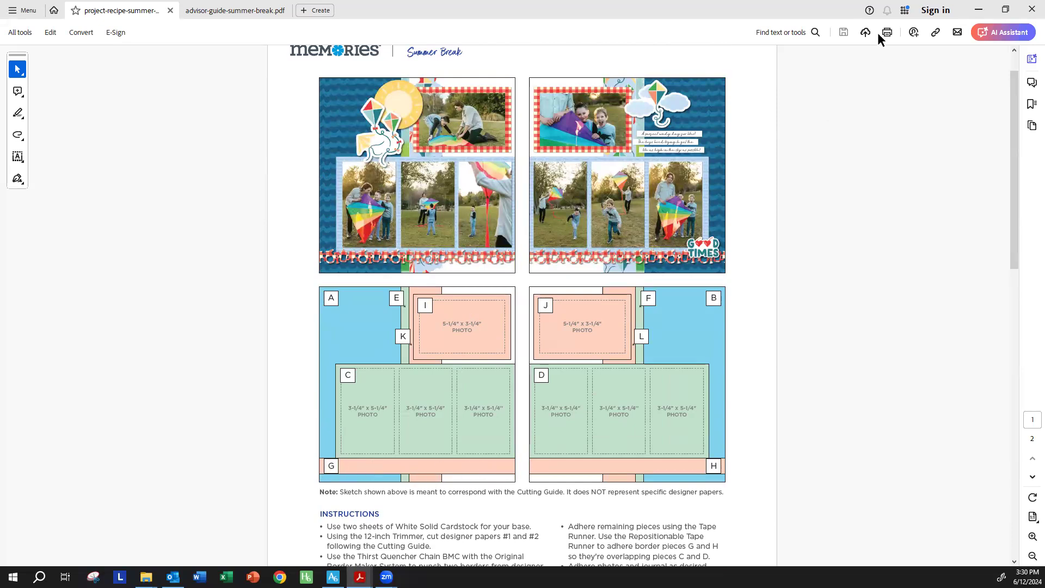
{"action": "left_click", "coordinate": [967, 15]}
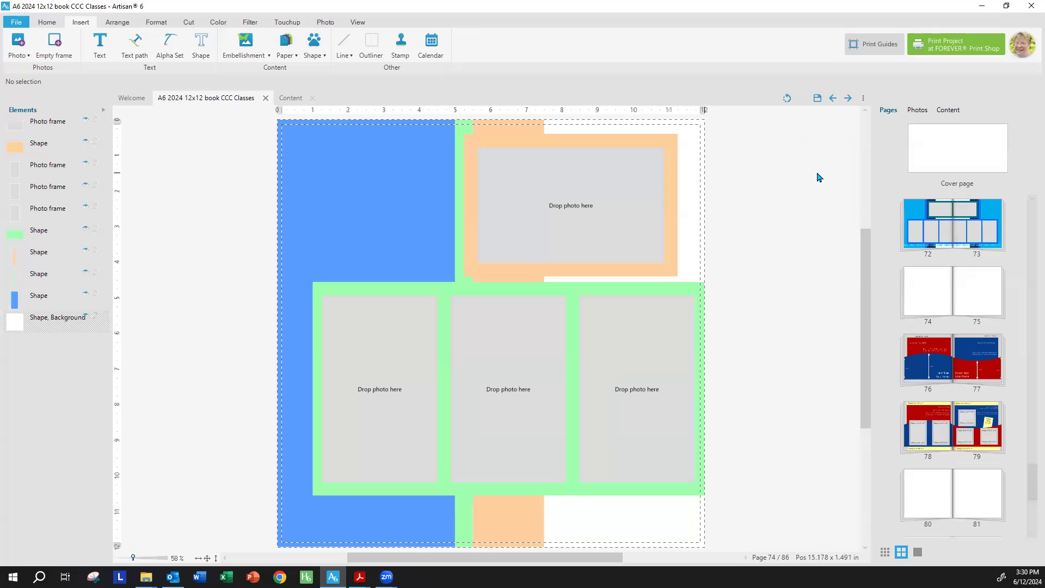
Show the embellishments of the Summer Break kit in the content library.
{"action": "left_click", "coordinate": [948, 110]}
{"action": "left_click", "coordinate": [906, 166]}
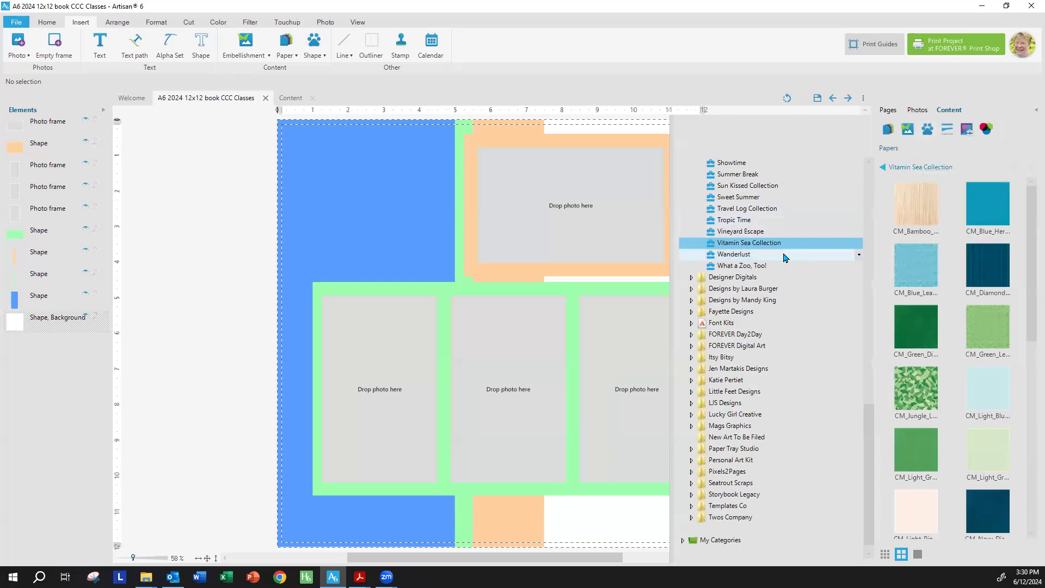
{"action": "scroll", "coordinate": [786, 255], "scroll_direction": "up", "scroll_amount": 4}
{"action": "left_click", "coordinate": [779, 232]}
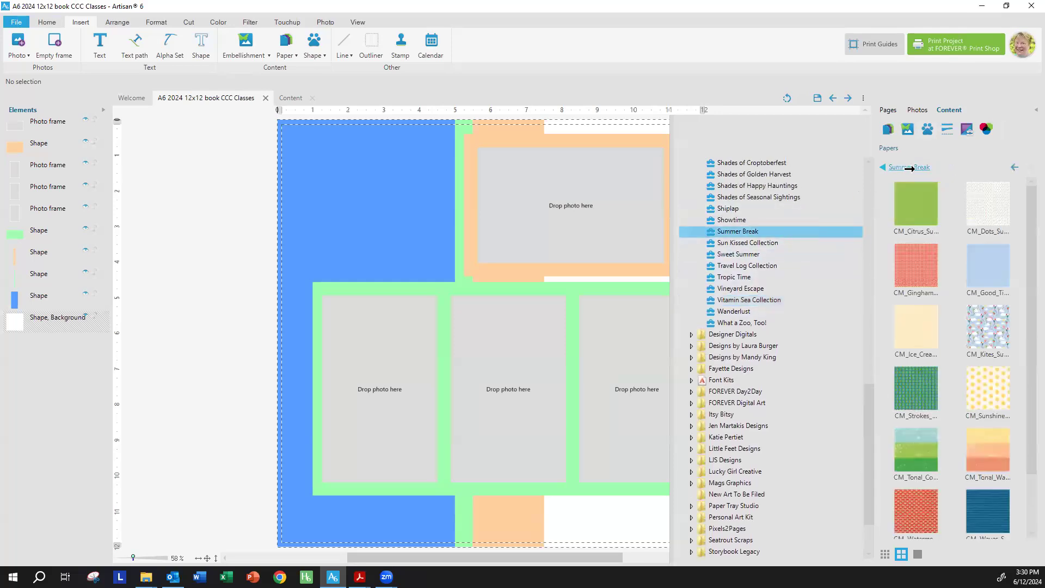
{"action": "left_click", "coordinate": [908, 128]}
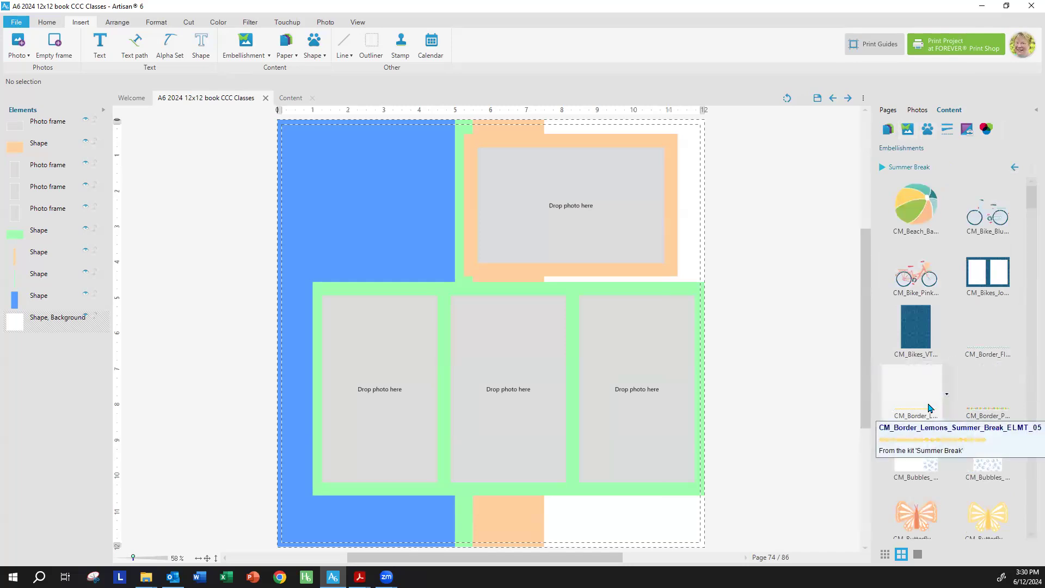
Add the Summer Break lemons border to the page and place it just below the green block, about y 10.448.
{"action": "right_click", "coordinate": [947, 412]}
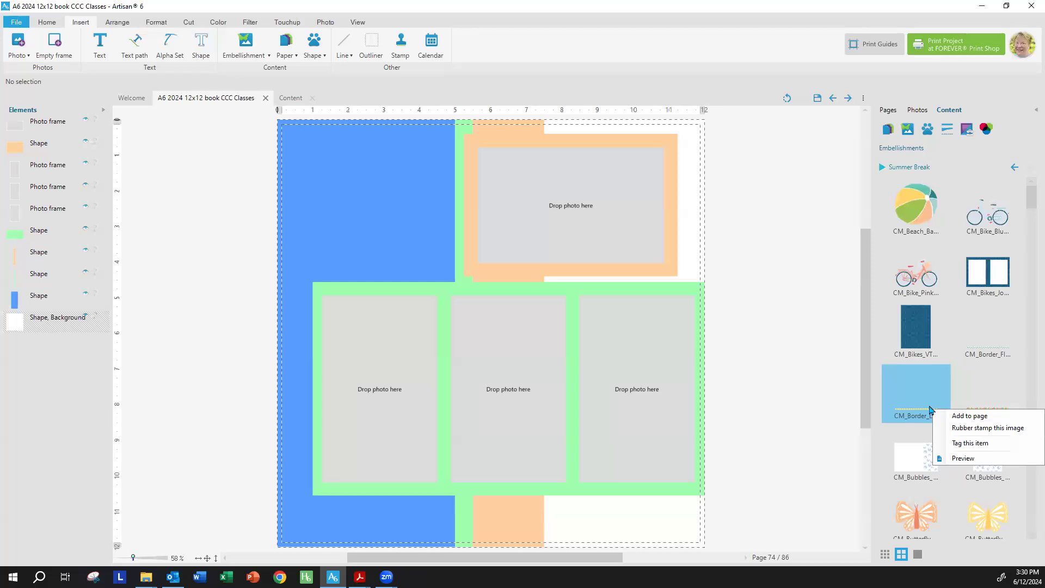
{"action": "left_click", "coordinate": [916, 399]}
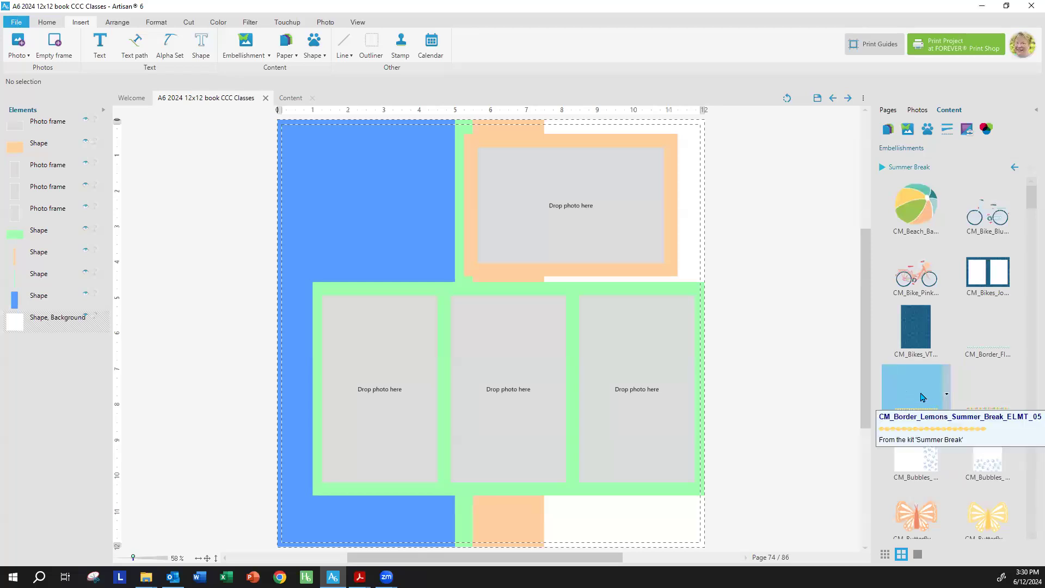
{"action": "left_click", "coordinate": [947, 395]}
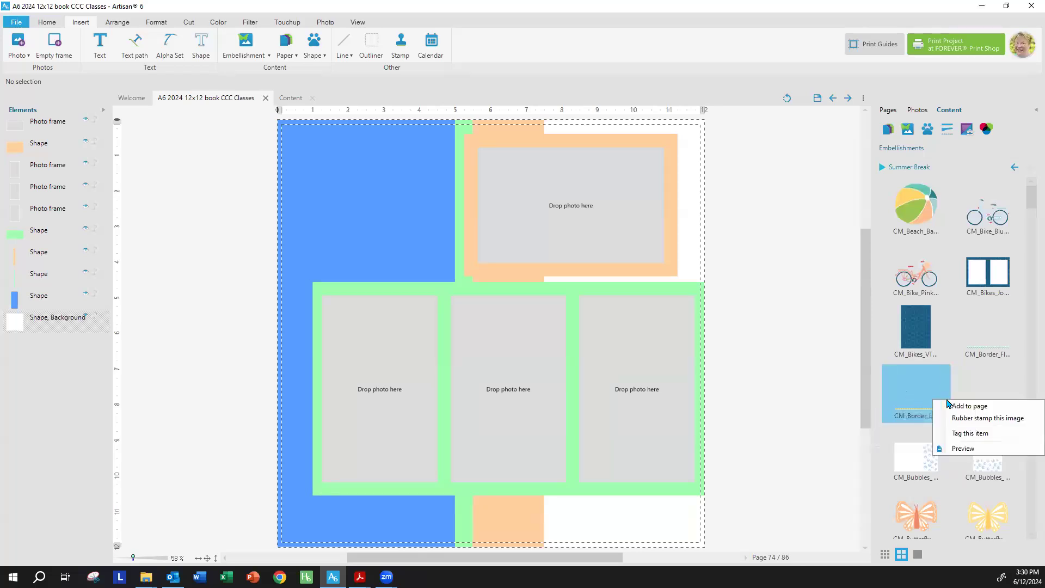
{"action": "left_click", "coordinate": [953, 404]}
{"action": "left_click_drag", "start_coordinate": [568, 333], "coordinate": [566, 503]}
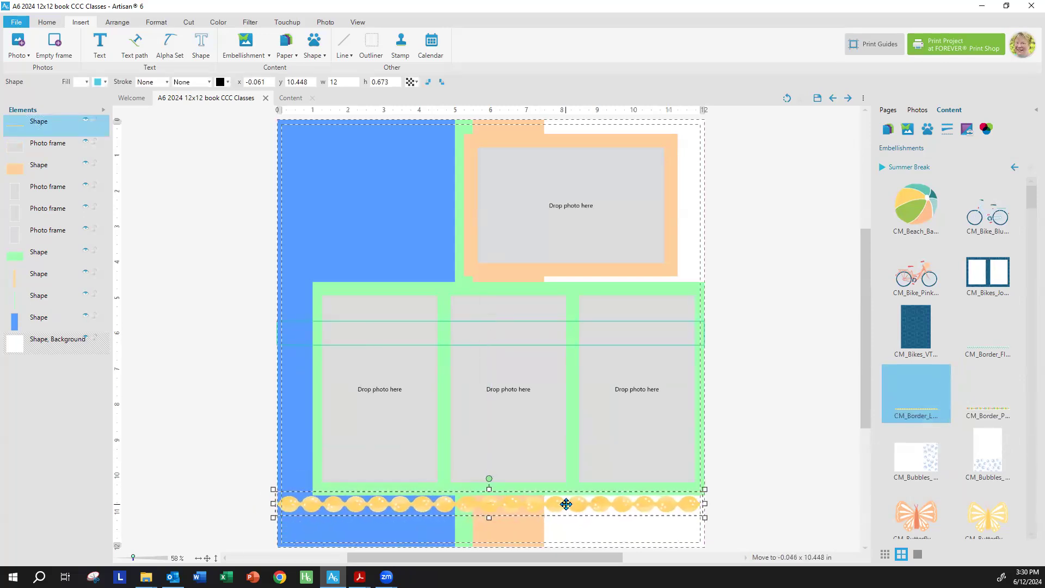
{"action": "left_click", "coordinate": [735, 443]}
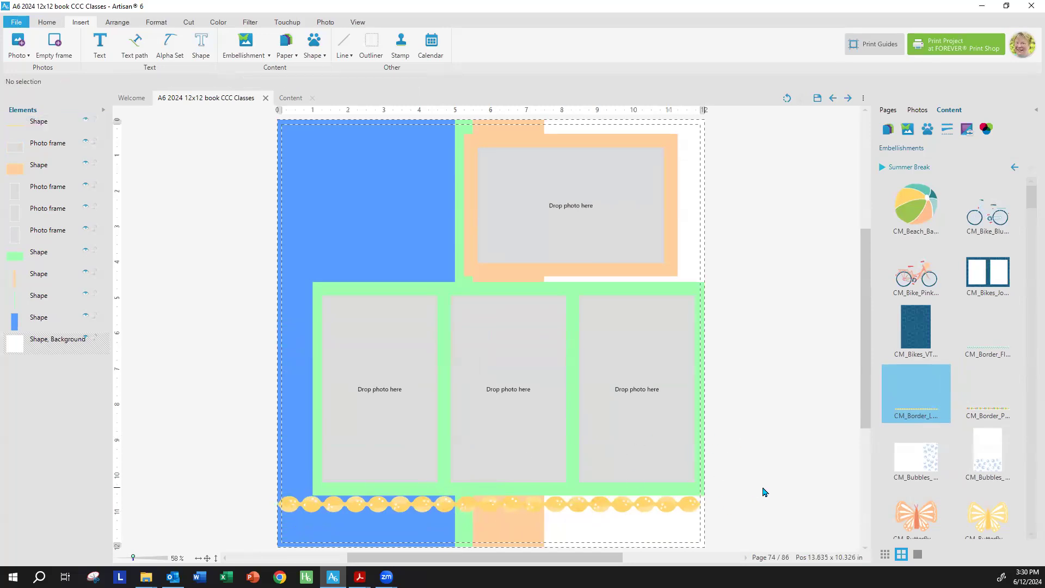
Look through the Summer Break embellishments for other borders and decorative pieces.
{"action": "scroll", "coordinate": [968, 413], "scroll_direction": "down", "scroll_amount": 2}
{"action": "scroll", "coordinate": [968, 412], "scroll_direction": "down", "scroll_amount": 6}
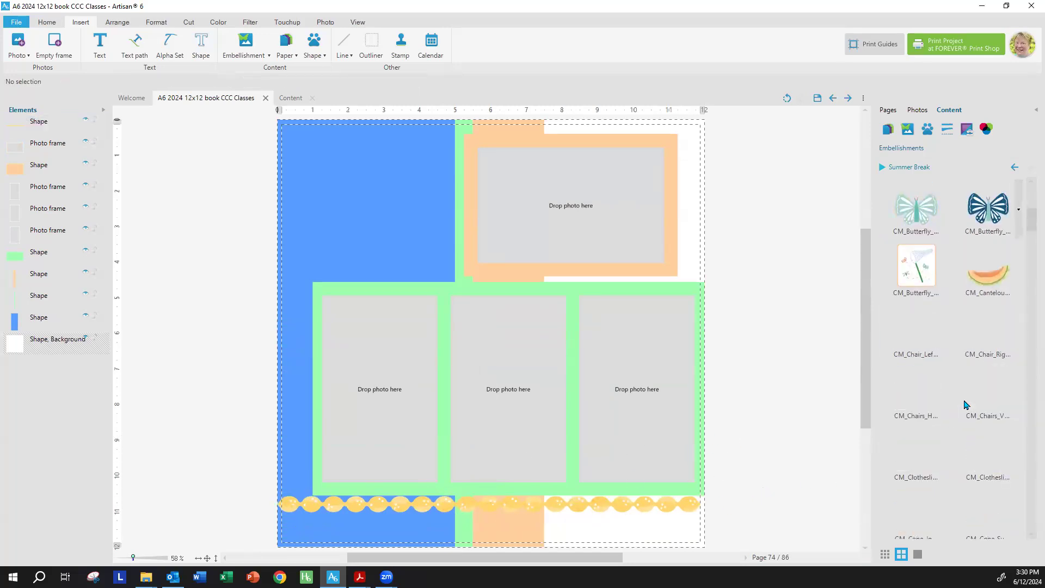
{"action": "scroll", "coordinate": [965, 404], "scroll_direction": "down", "scroll_amount": 10}
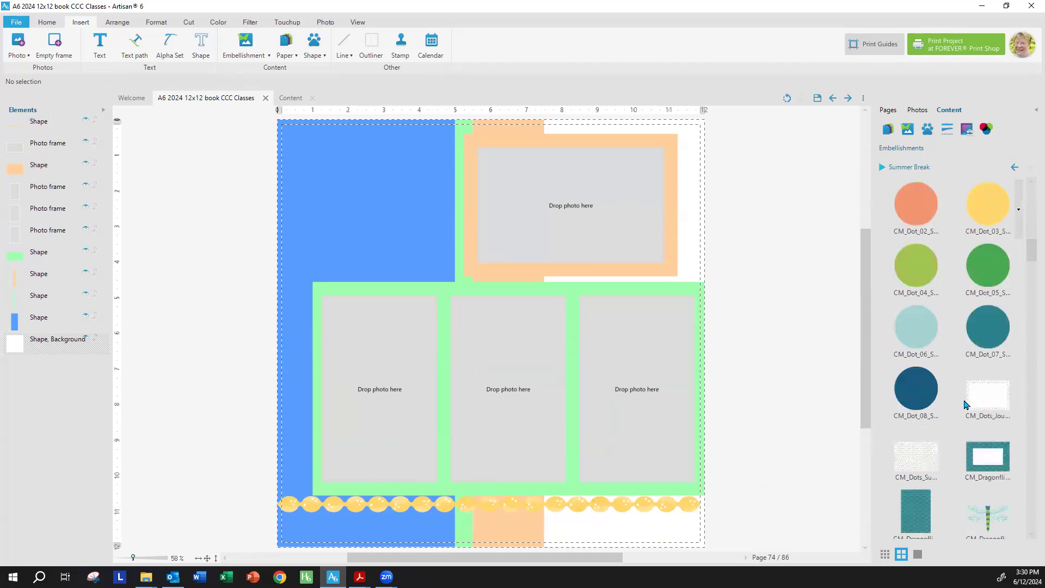
{"action": "scroll", "coordinate": [965, 405], "scroll_direction": "down", "scroll_amount": 8}
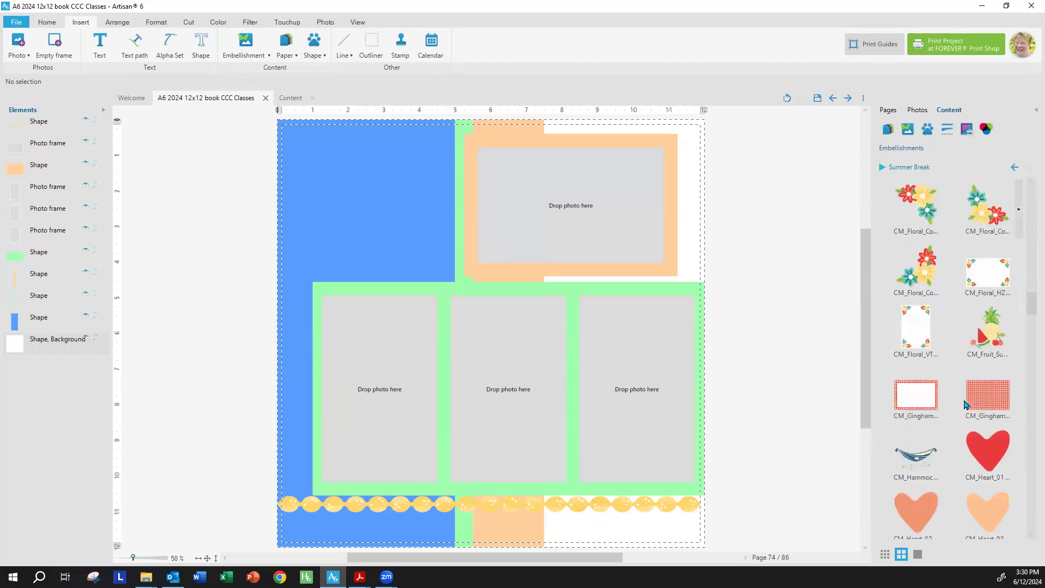
{"action": "scroll", "coordinate": [965, 405], "scroll_direction": "down", "scroll_amount": 10}
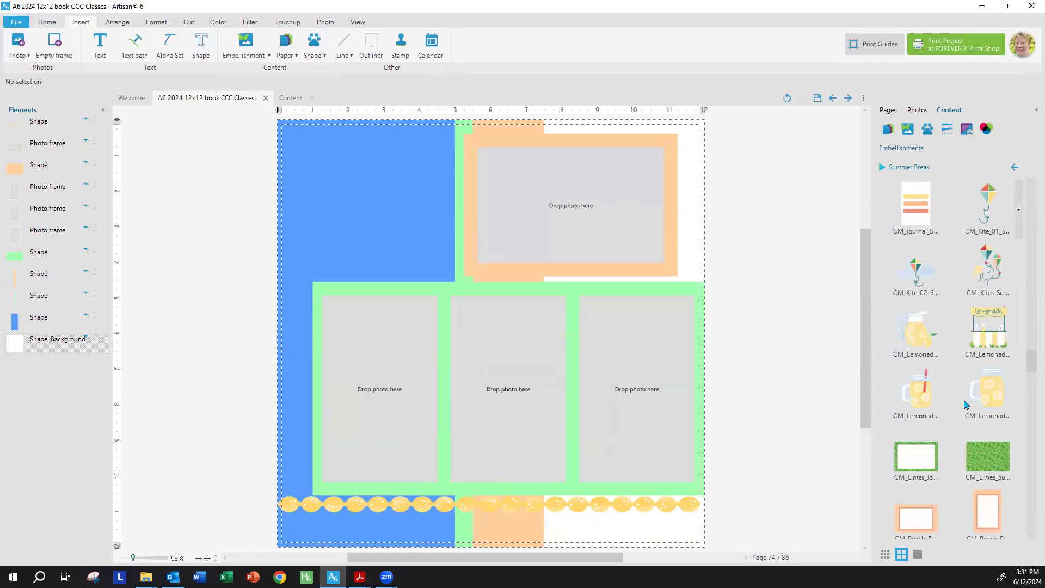
{"action": "scroll", "coordinate": [965, 405], "scroll_direction": "down", "scroll_amount": 10}
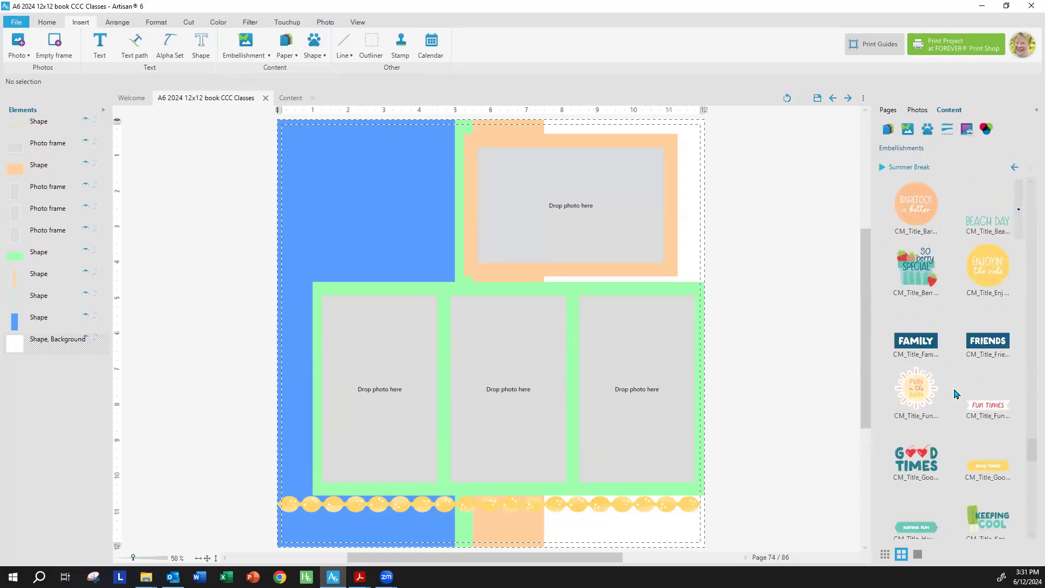
{"action": "scroll", "coordinate": [957, 394], "scroll_direction": "down", "scroll_amount": 4}
{"action": "scroll", "coordinate": [957, 393], "scroll_direction": "down", "scroll_amount": 8}
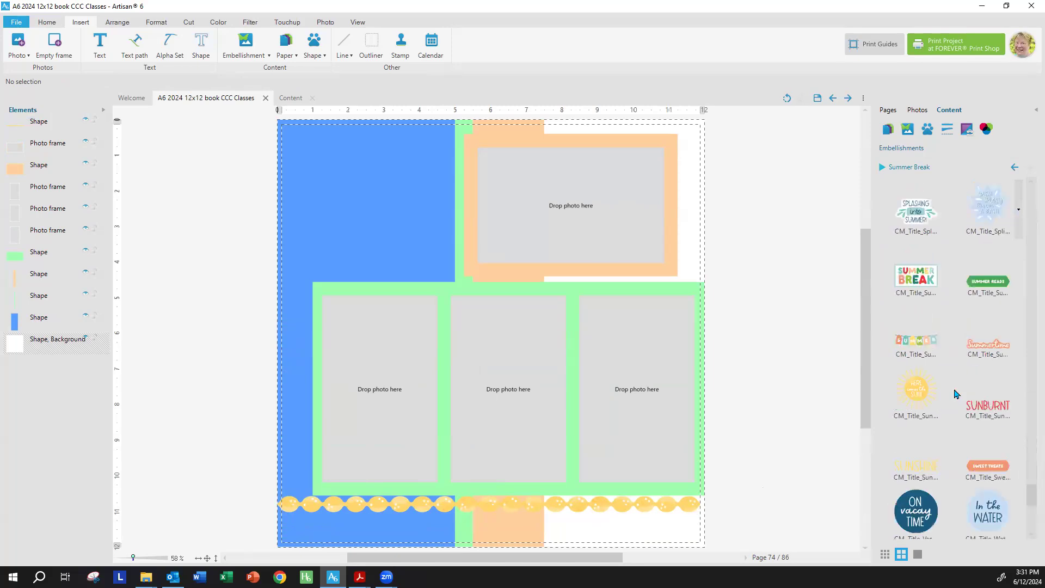
{"action": "scroll", "coordinate": [956, 394], "scroll_direction": "up", "scroll_amount": 2}
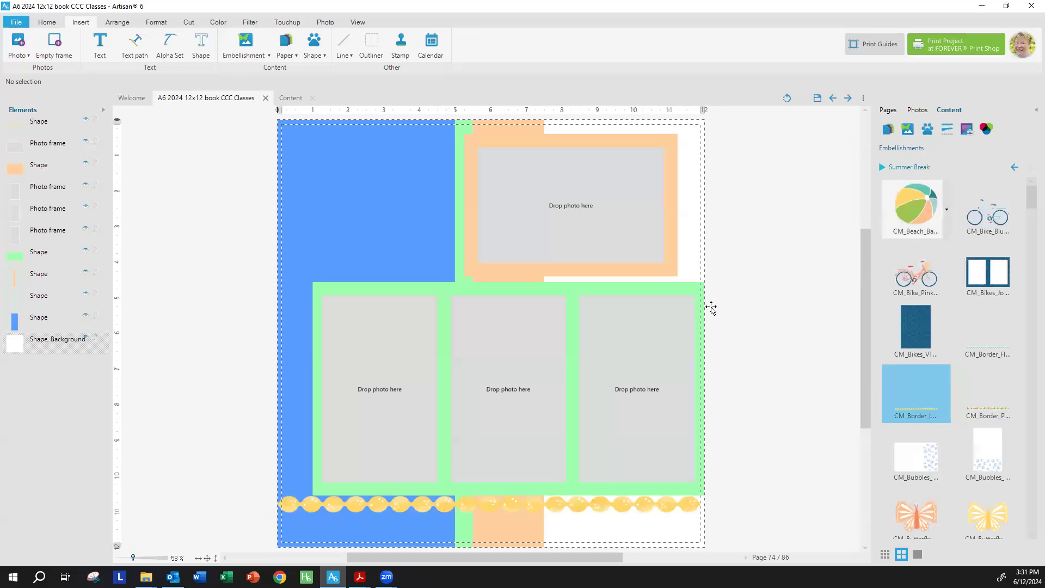
Move the lemons border off the page to the workspace on its right, about x 13.023, y 1.659.
{"action": "left_click", "coordinate": [537, 505]}
{"action": "left_click_drag", "start_coordinate": [536, 505], "coordinate": [1037, 199]}
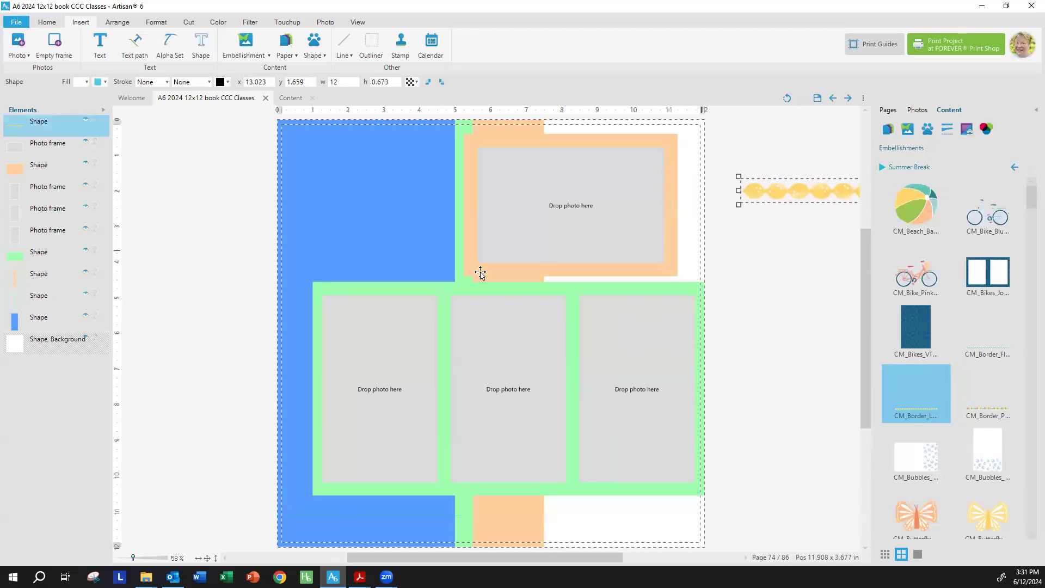
{"action": "left_click", "coordinate": [219, 310]}
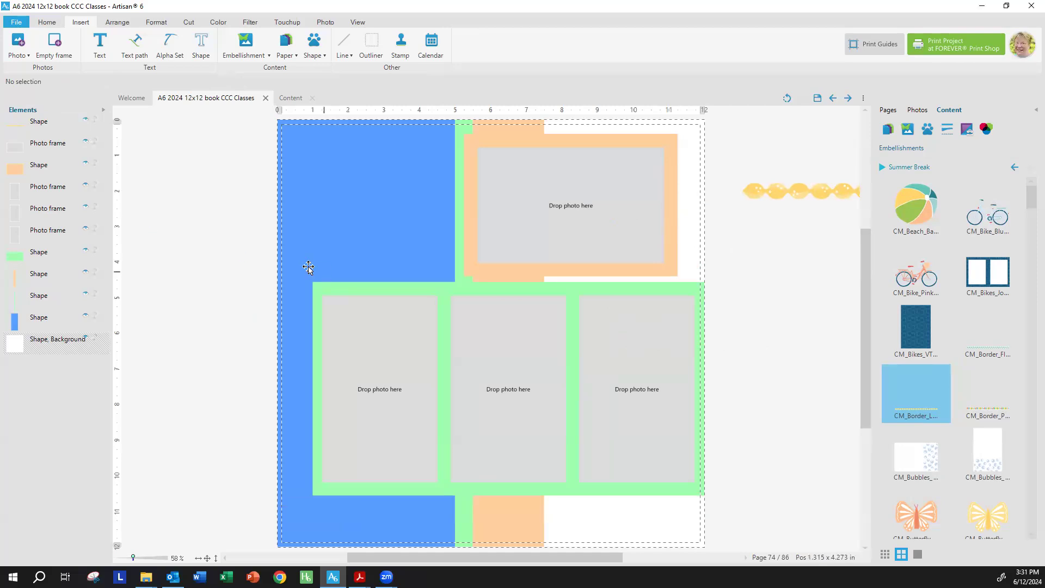
Insert a light orange 12 x 1.5 inch rectangle and place it across the bottom of the page at x 0, about y 10.189.
{"action": "left_click", "coordinate": [316, 58]}
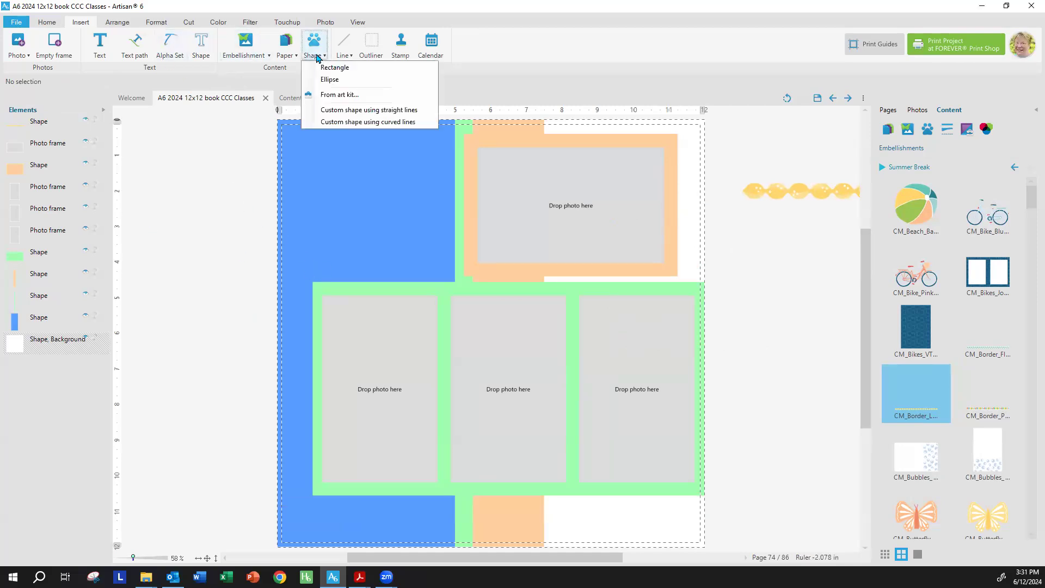
{"action": "left_click", "coordinate": [325, 67]}
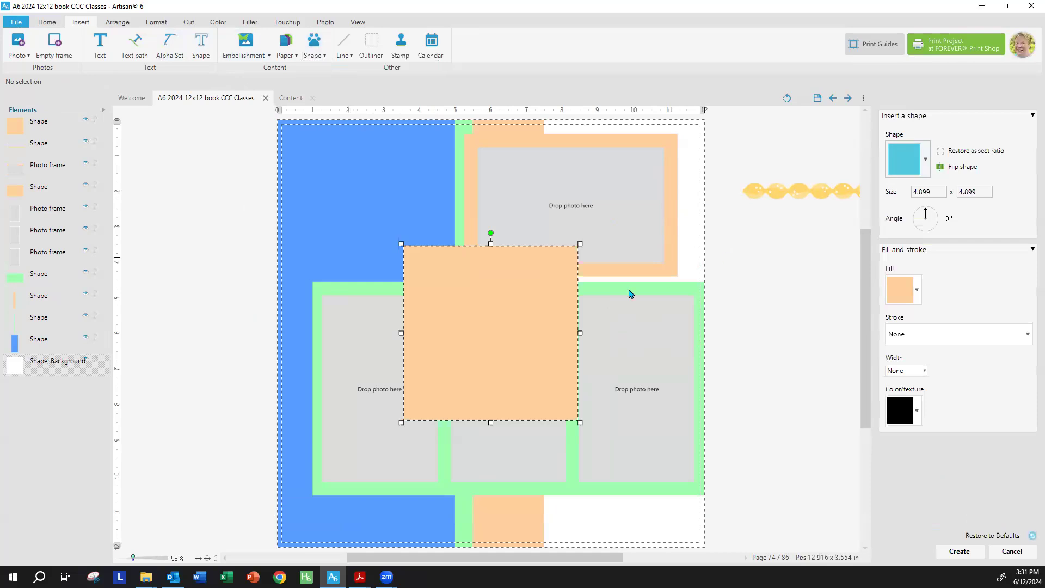
{"action": "left_click_drag", "start_coordinate": [937, 192], "coordinate": [917, 191]}
{"action": "type", "text": "12"}
{"action": "key", "text": "Tab"}
{"action": "type", "text": "1"}
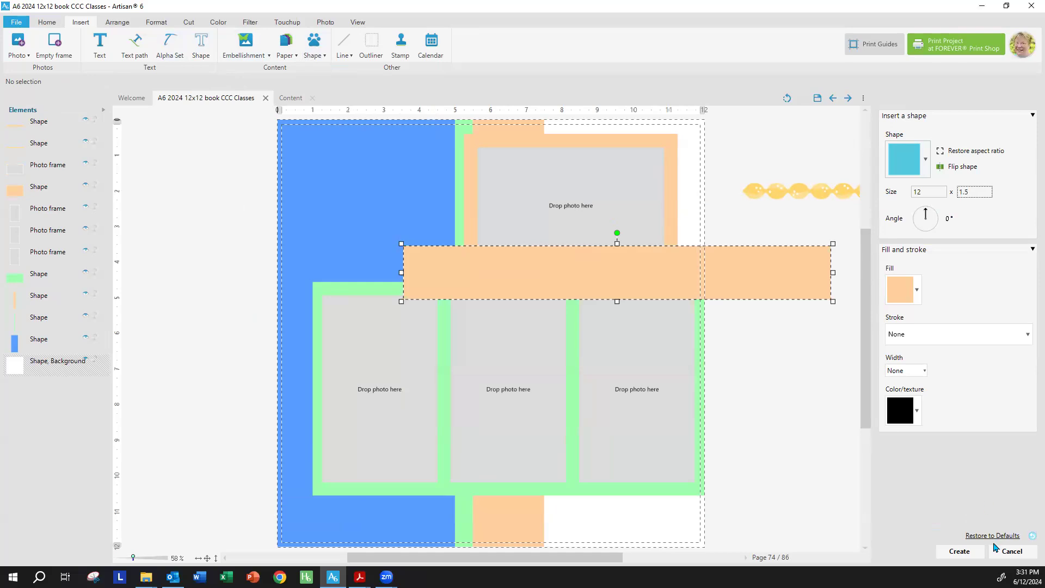
{"action": "left_click", "coordinate": [959, 551]}
{"action": "left_click_drag", "start_coordinate": [724, 277], "coordinate": [601, 508]}
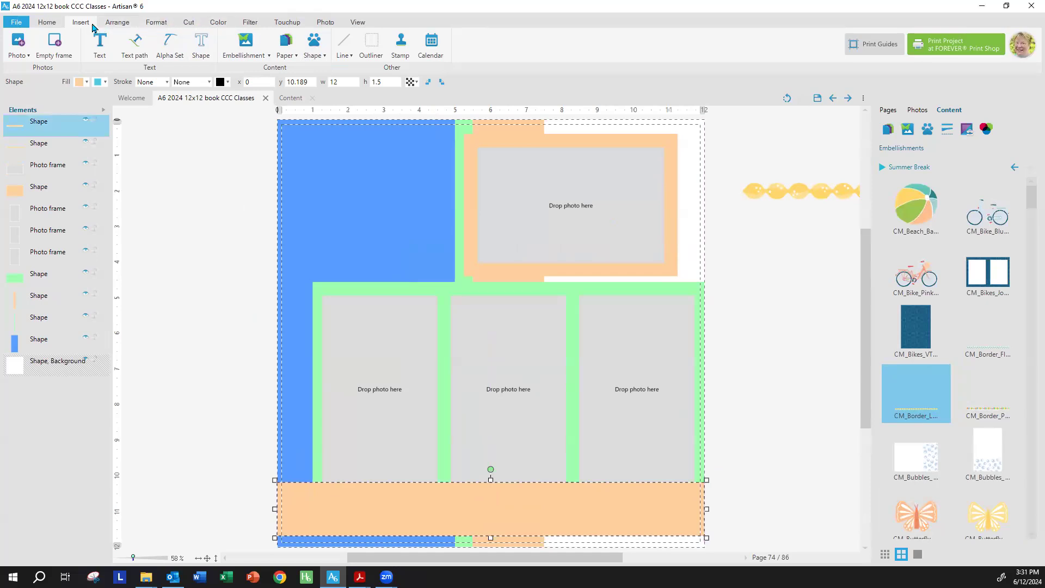
Start a shaped edge cut on the 12 x 1.5 orange strip, agreeing to flatten it.
{"action": "left_click", "coordinate": [192, 23]}
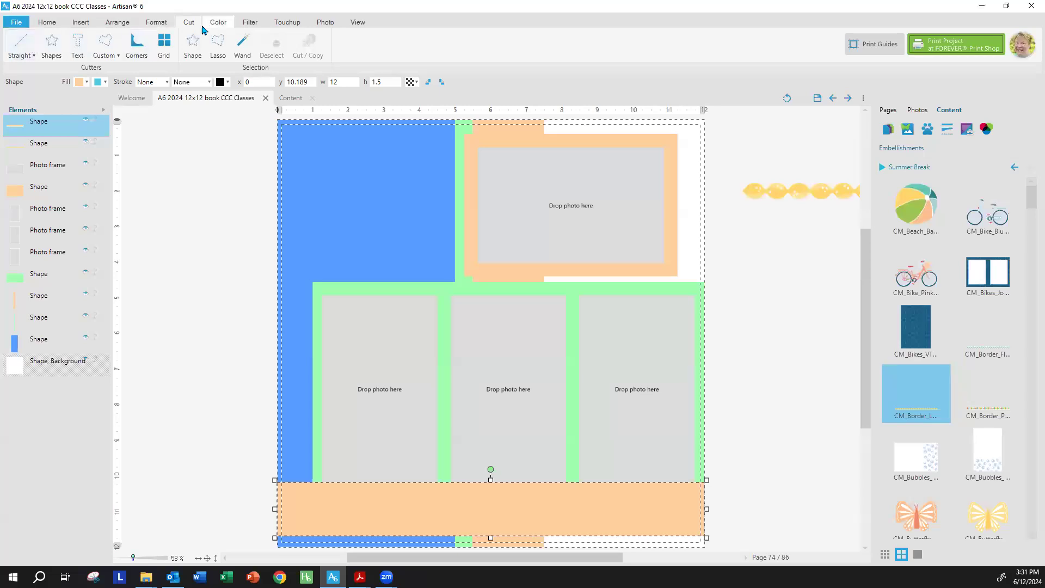
{"action": "left_click", "coordinate": [24, 55]}
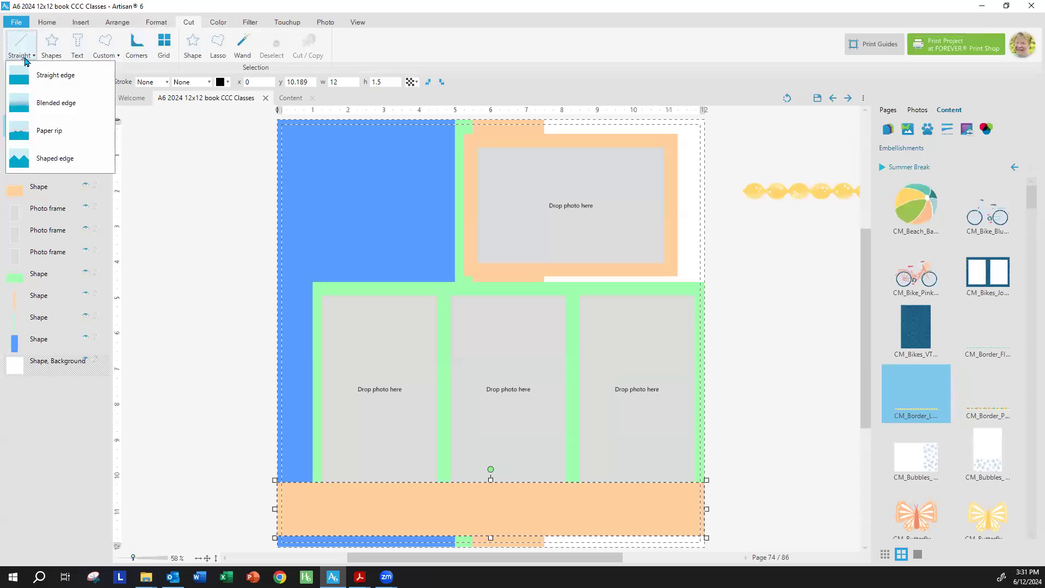
{"action": "left_click", "coordinate": [52, 158]}
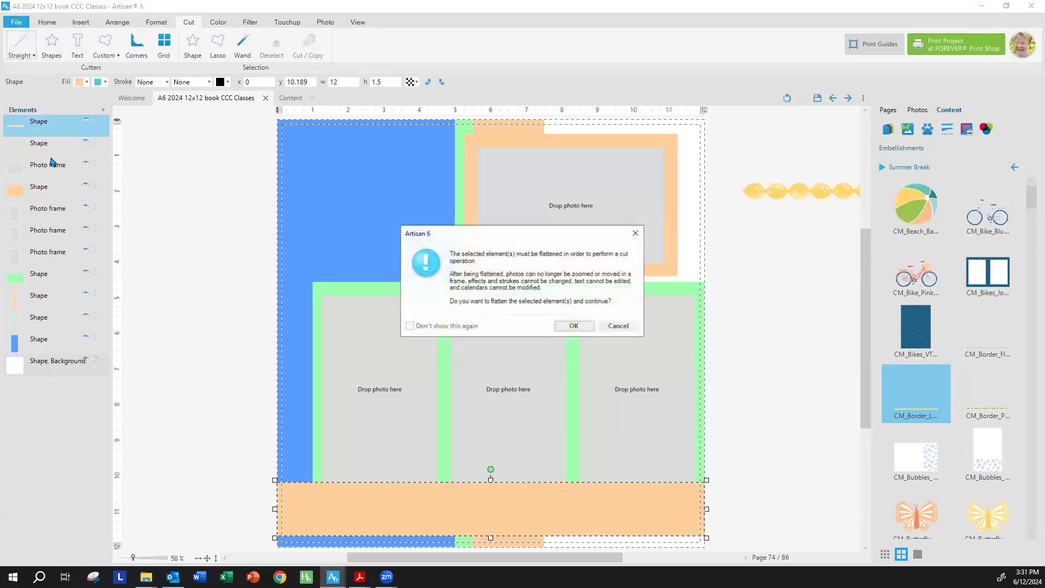
{"action": "left_click", "coordinate": [574, 326]}
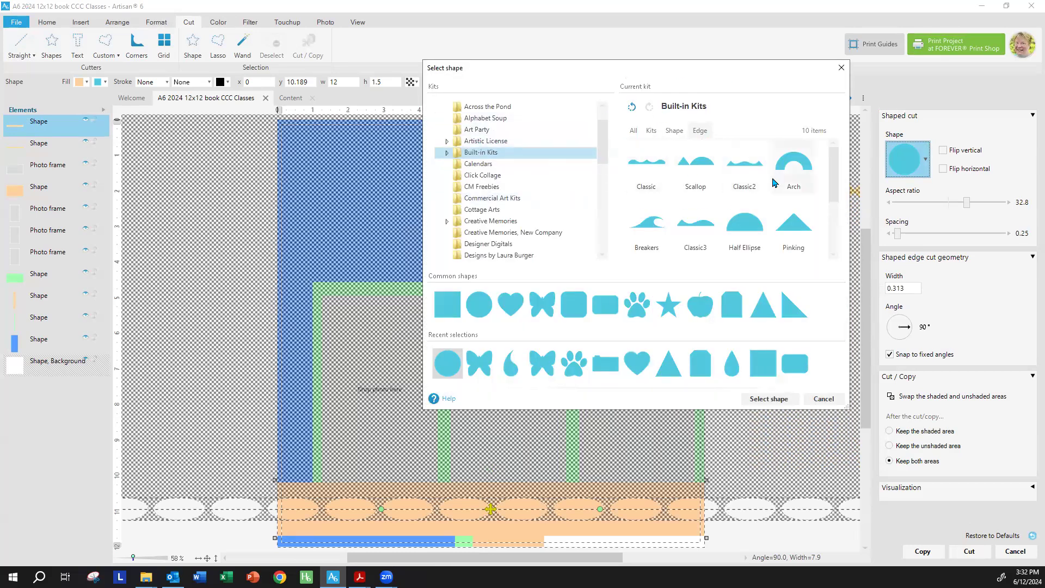
Examine the edges and shapes in the Built-in Kits as candidates for the strip's cut edge.
{"action": "scroll", "coordinate": [774, 183], "scroll_direction": "down", "scroll_amount": 1}
{"action": "scroll", "coordinate": [774, 183], "scroll_direction": "down", "scroll_amount": 2}
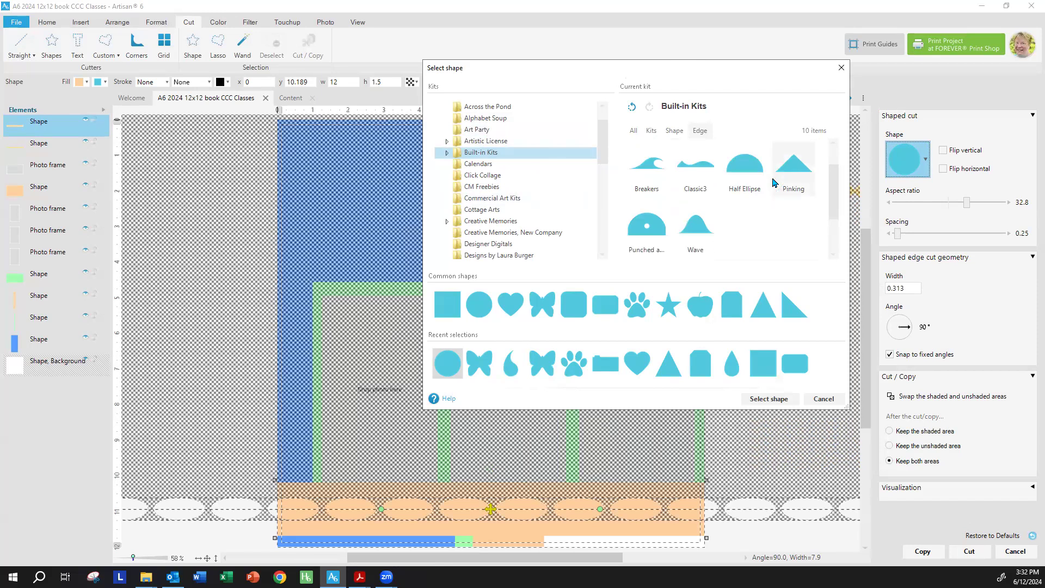
{"action": "left_click", "coordinate": [681, 131]}
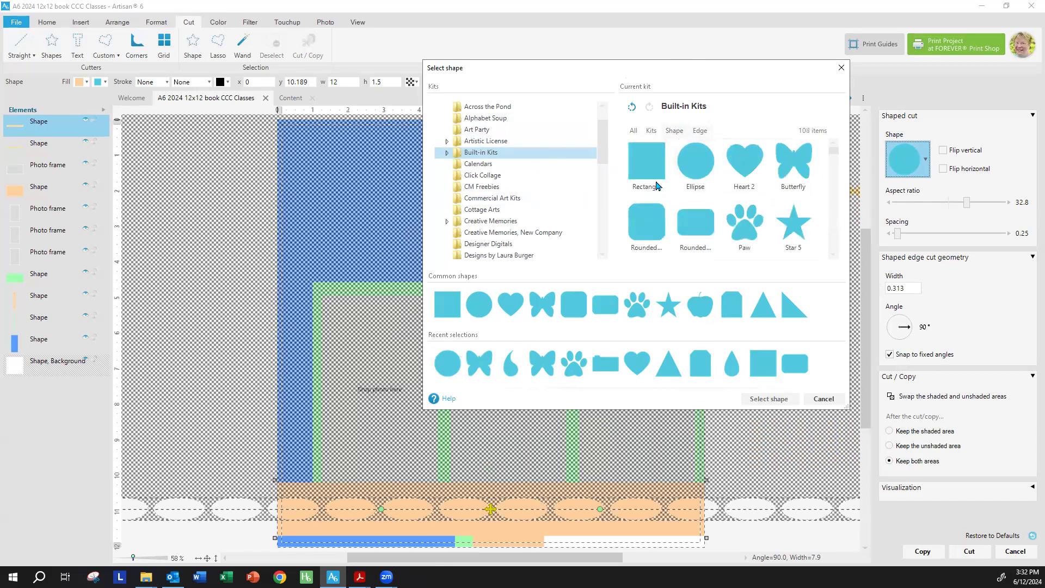
{"action": "scroll", "coordinate": [800, 186], "scroll_direction": "down", "scroll_amount": 2}
{"action": "scroll", "coordinate": [802, 187], "scroll_direction": "down", "scroll_amount": 5}
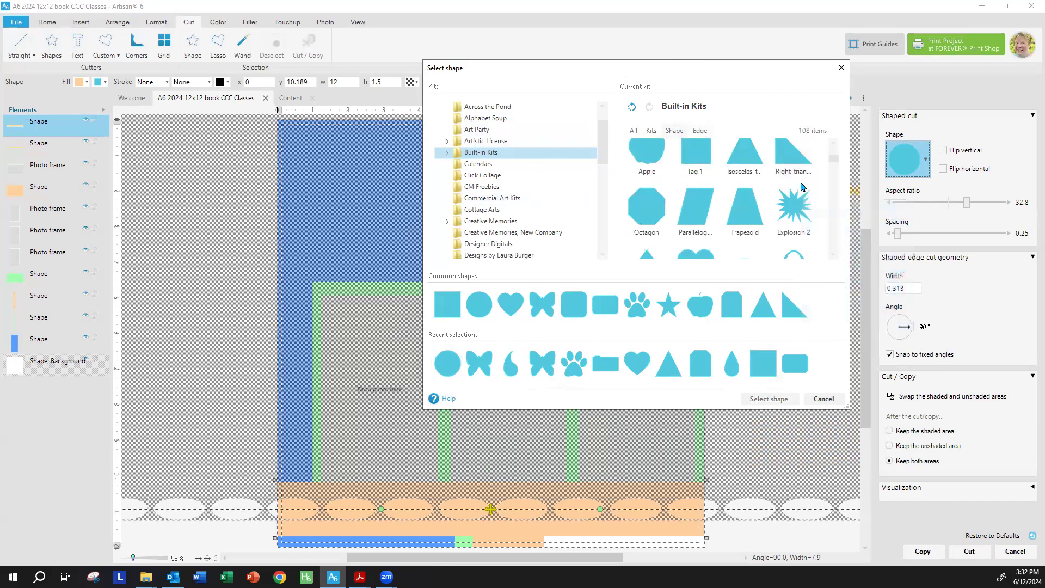
{"action": "scroll", "coordinate": [675, 198], "scroll_direction": "down", "scroll_amount": 1}
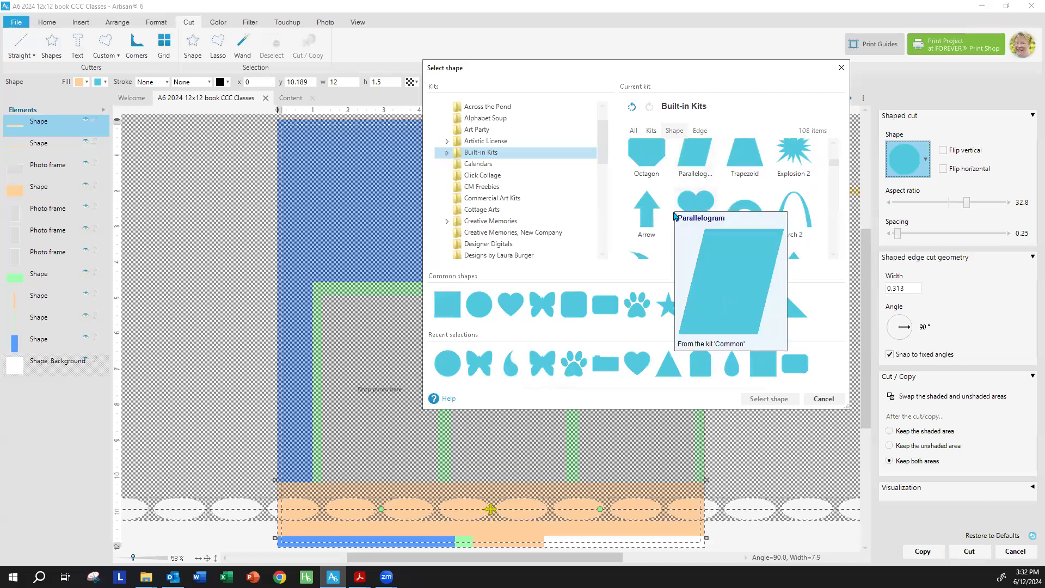
{"action": "scroll", "coordinate": [740, 222], "scroll_direction": "down", "scroll_amount": 2}
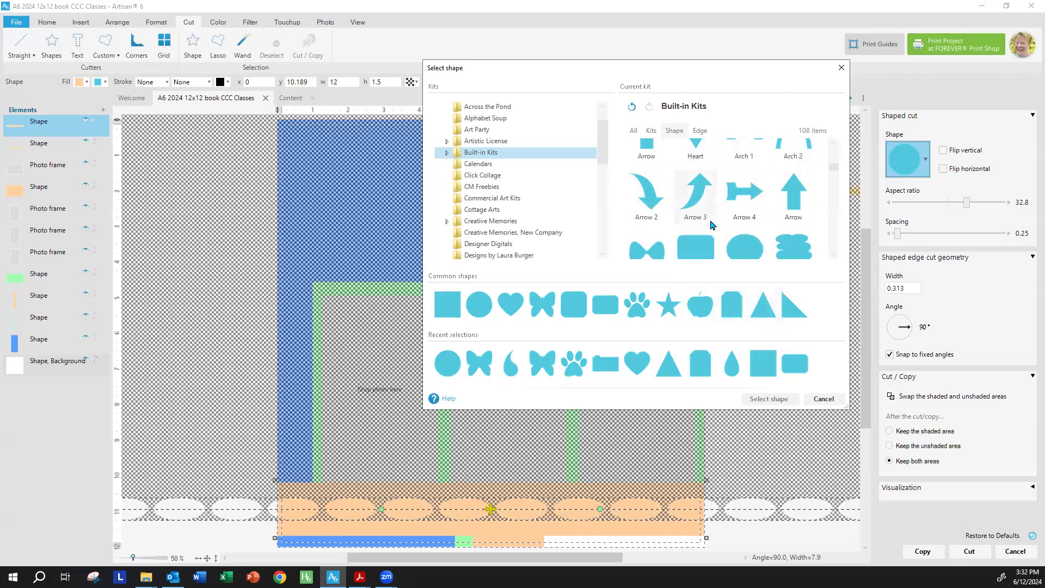
{"action": "scroll", "coordinate": [741, 222], "scroll_direction": "down", "scroll_amount": 2}
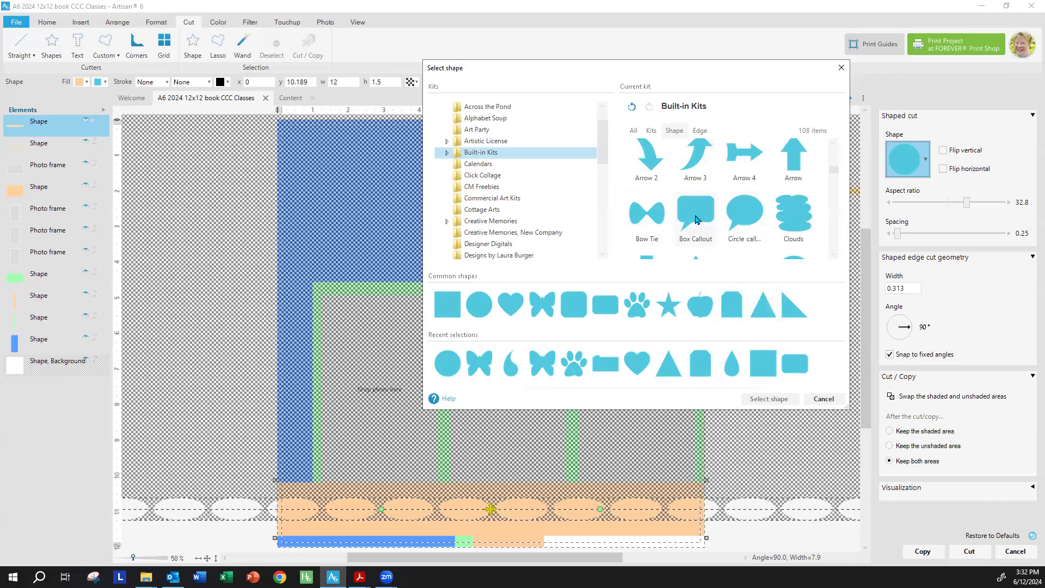
{"action": "scroll", "coordinate": [707, 213], "scroll_direction": "down", "scroll_amount": 2}
{"action": "scroll", "coordinate": [689, 212], "scroll_direction": "down", "scroll_amount": 2}
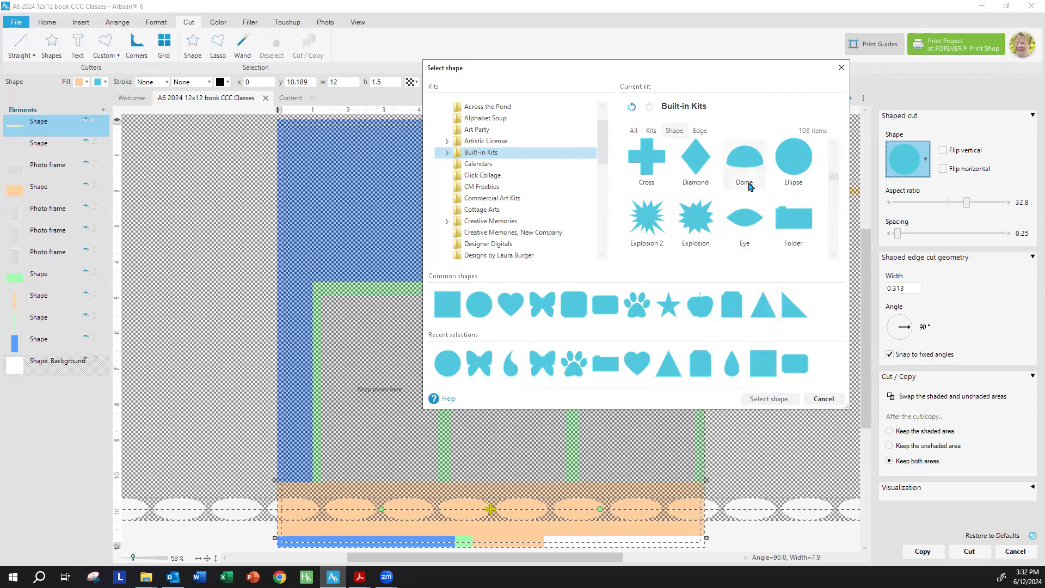
{"action": "left_click", "coordinate": [800, 233]}
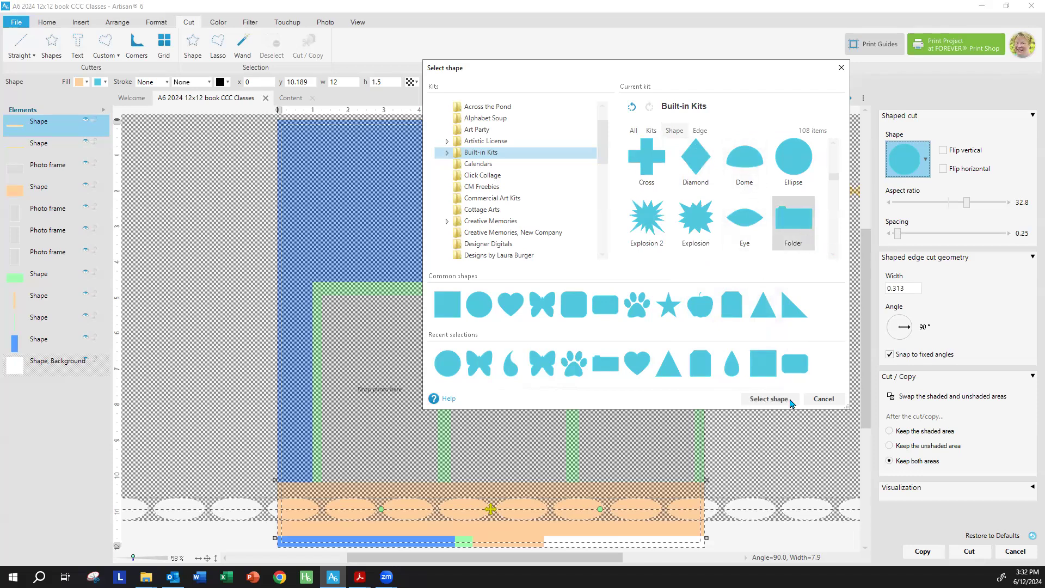
Set the strip's cut shape to the Classic edge from the Built-in Kits.
{"action": "left_click", "coordinate": [700, 131]}
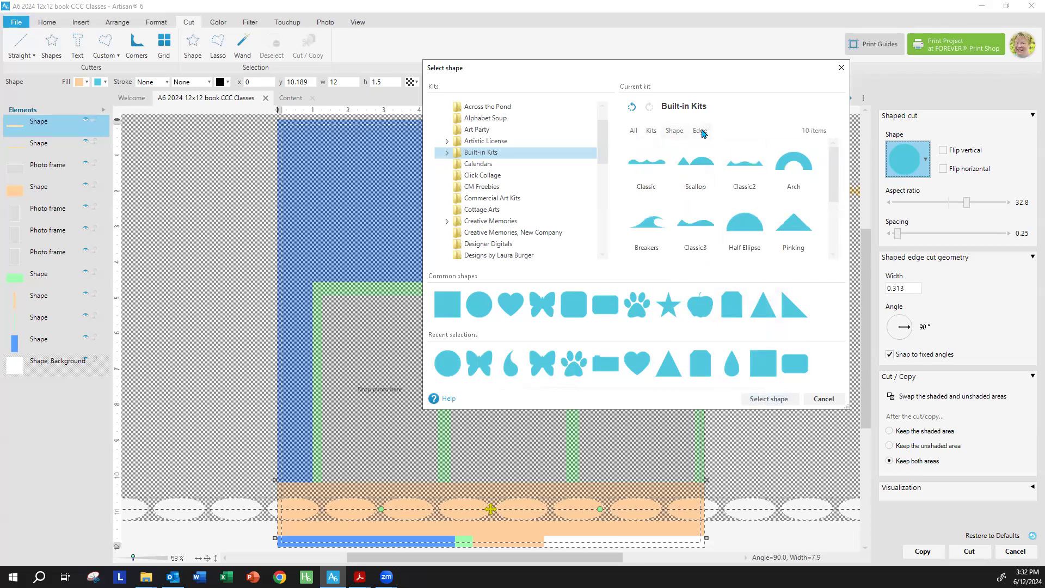
{"action": "left_click", "coordinate": [651, 170]}
{"action": "left_click", "coordinate": [783, 402]}
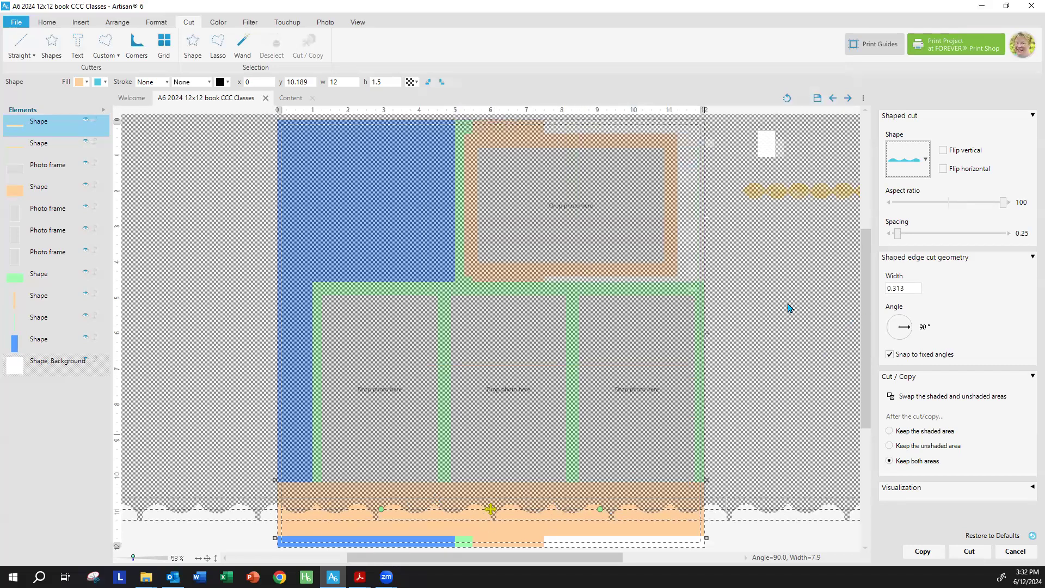
Set the shaped cut's spacing to 0 and its aspect ratio to 48.5, leaving the edge unflipped.
{"action": "left_click", "coordinate": [898, 235]}
{"action": "mouse_move", "coordinate": [898, 237]}
{"action": "left_mouse_down"}
{"action": "mouse_move", "coordinate": [919, 239]}
{"action": "mouse_move", "coordinate": [889, 240]}
{"action": "left_mouse_up"}
{"action": "left_click_drag", "start_coordinate": [1000, 207], "coordinate": [987, 210]}
{"action": "mouse_move", "coordinate": [983, 210]}
{"action": "left_mouse_down"}
{"action": "mouse_move", "coordinate": [891, 214]}
{"action": "mouse_move", "coordinate": [977, 215]}
{"action": "left_mouse_up"}
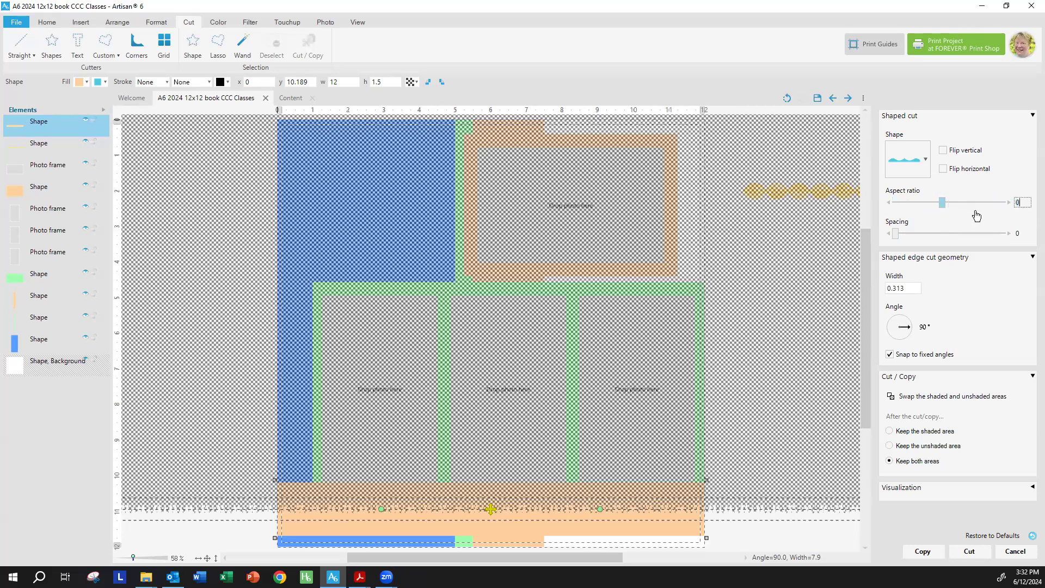
{"action": "left_click", "coordinate": [942, 152]}
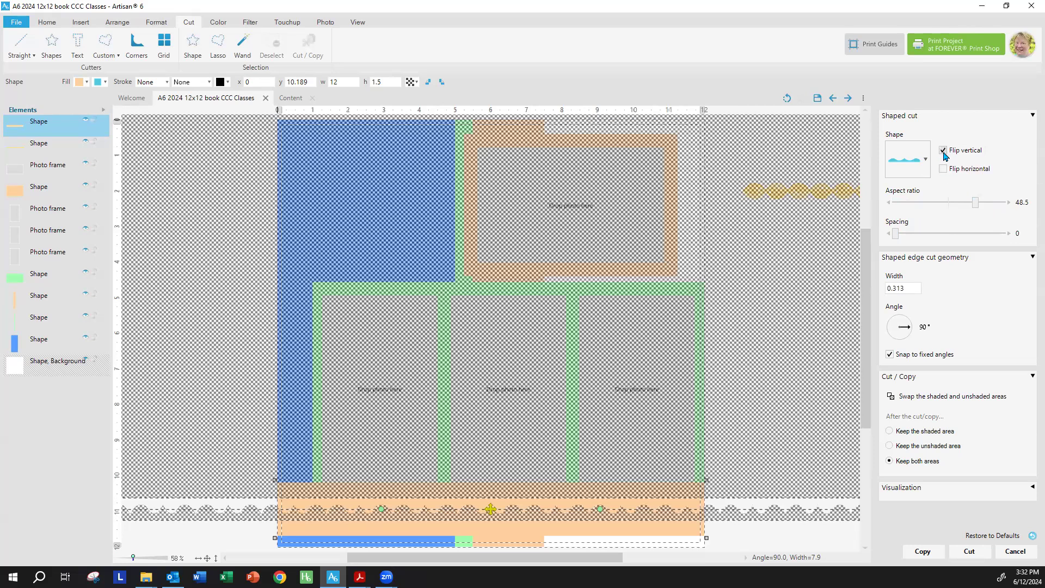
{"action": "left_click", "coordinate": [944, 153]}
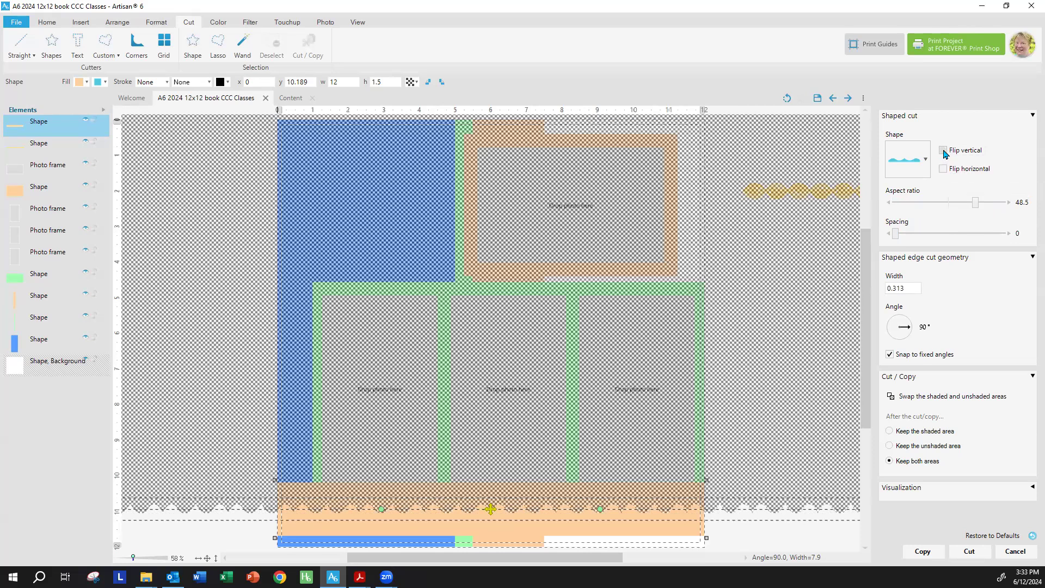
Set the cut width to 0.14, shift the cut line slightly up the orange strip and cut, keeping the unshaded area.
{"action": "left_click", "coordinate": [913, 290]}
{"action": "type", "text": "0"}
{"action": "key", "text": "BackSpace"}
{"action": "type", "text": "1"}
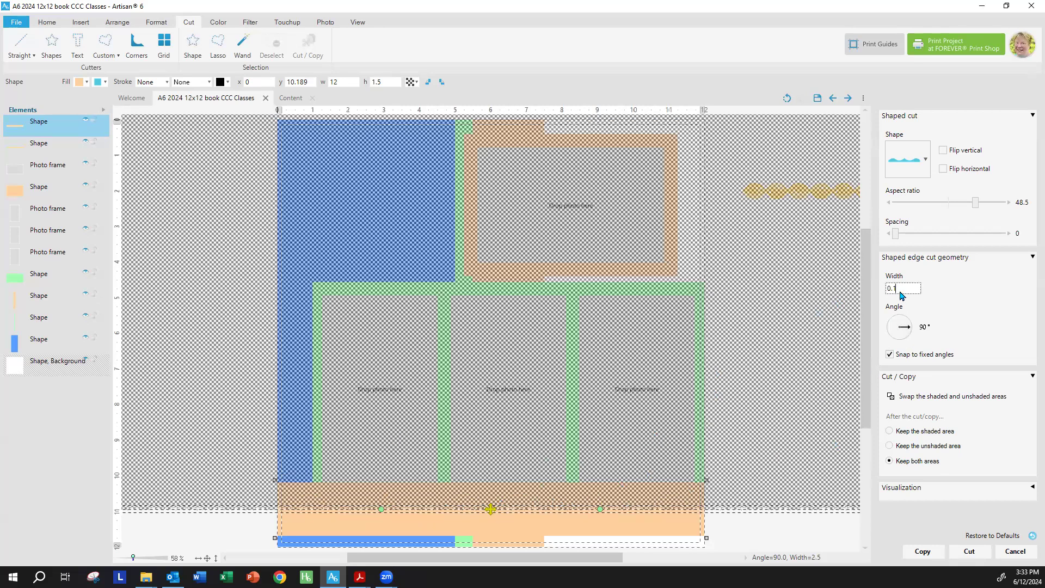
{"action": "type", "text": "4"}
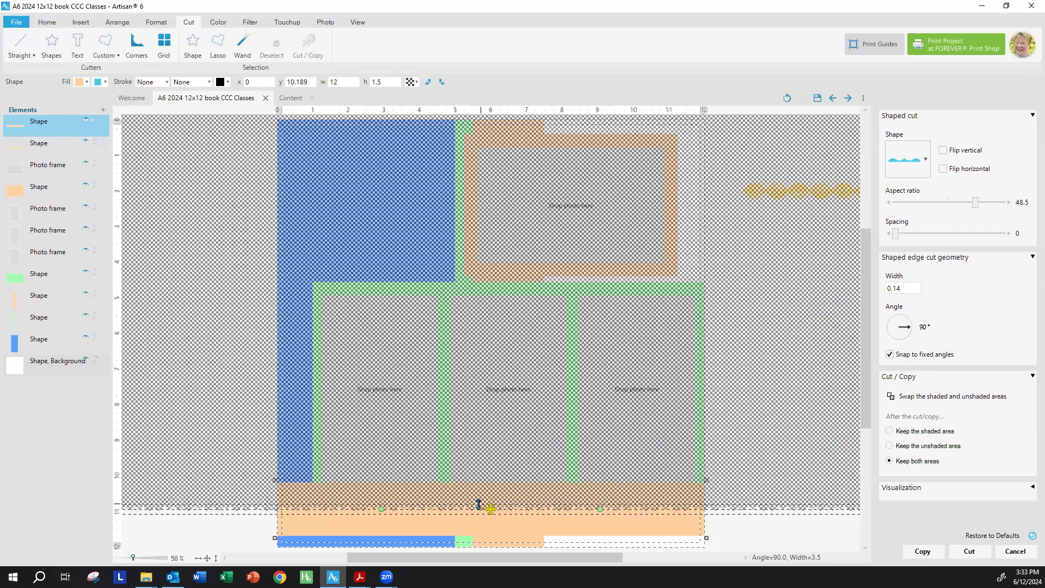
{"action": "mouse_move", "coordinate": [487, 504]}
{"action": "left_mouse_down"}
{"action": "mouse_move", "coordinate": [487, 489]}
{"action": "mouse_move", "coordinate": [488, 499]}
{"action": "left_mouse_up"}
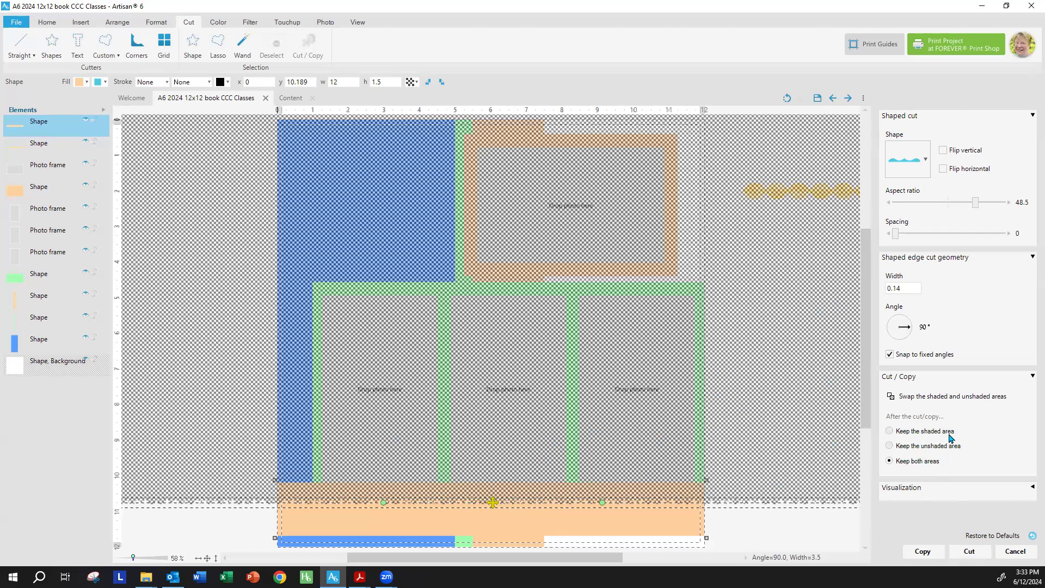
{"action": "left_click", "coordinate": [969, 552]}
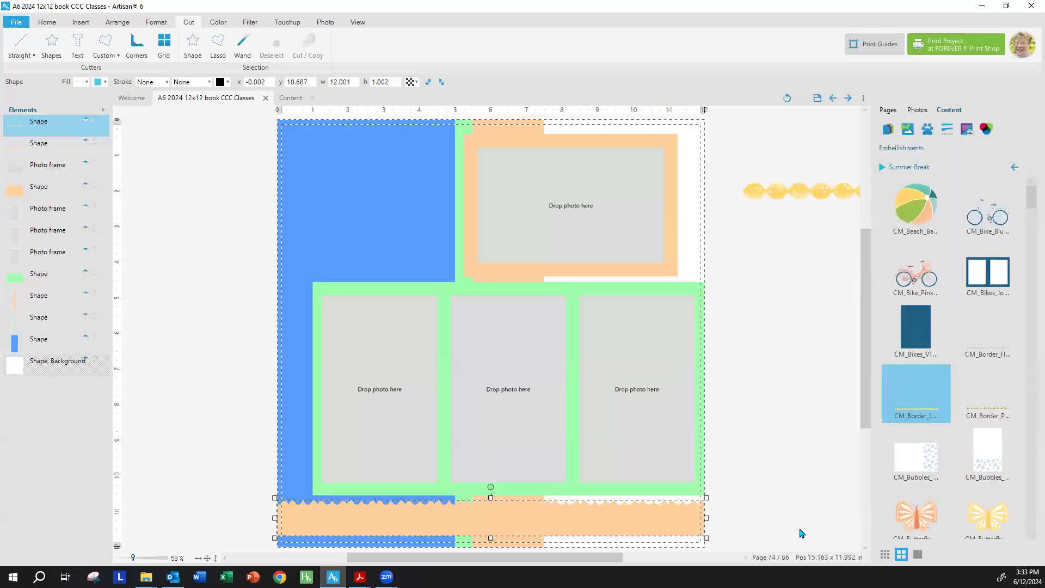
Start a second shaped edge cut across the orange strip and align its peaks with the valleys of the scalloped edge above.
{"action": "left_click", "coordinate": [488, 511]}
{"action": "left_click", "coordinate": [27, 48]}
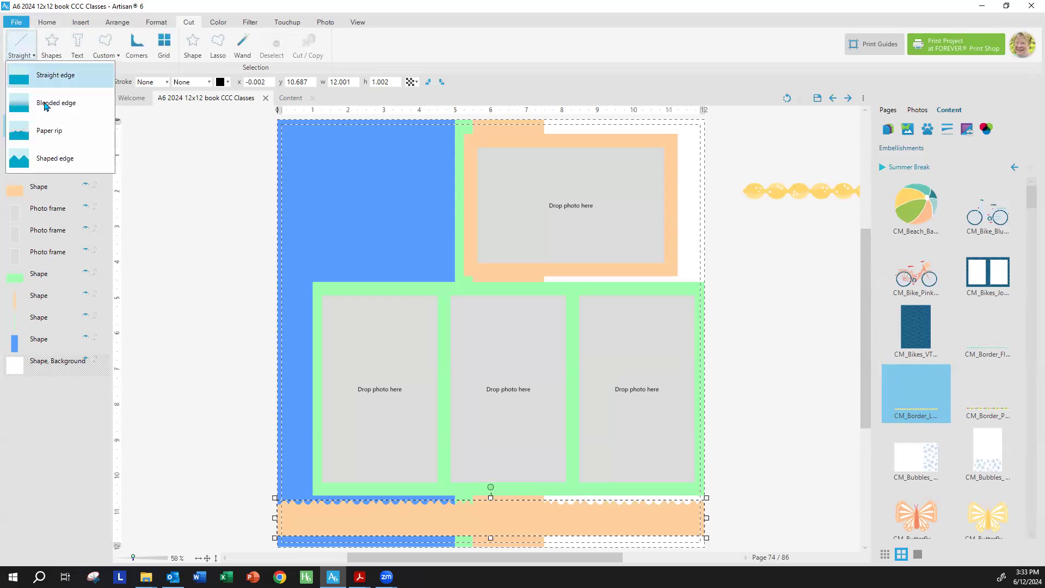
{"action": "left_click", "coordinate": [46, 156]}
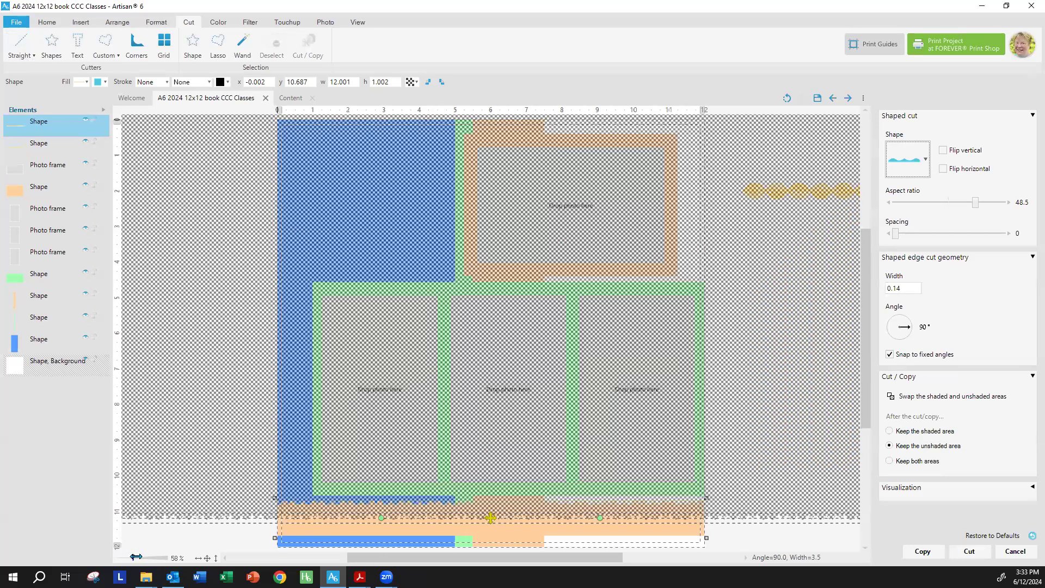
{"action": "left_click_drag", "start_coordinate": [137, 557], "coordinate": [158, 557]}
{"action": "left_click_drag", "start_coordinate": [866, 330], "coordinate": [868, 403]}
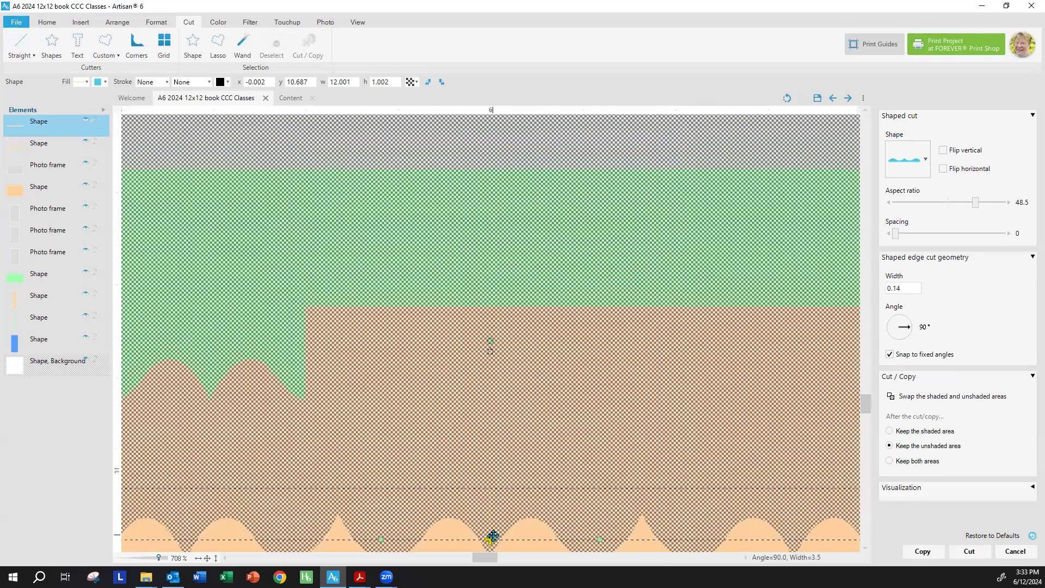
{"action": "left_click_drag", "start_coordinate": [492, 537], "coordinate": [483, 560]}
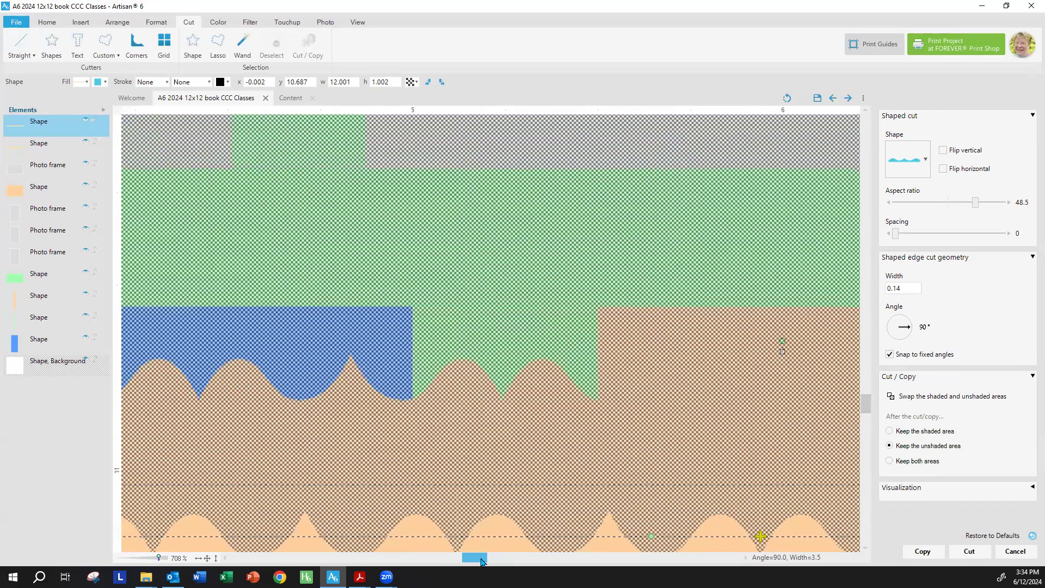
{"action": "scroll", "coordinate": [868, 410], "scroll_direction": "down", "scroll_amount": 5}
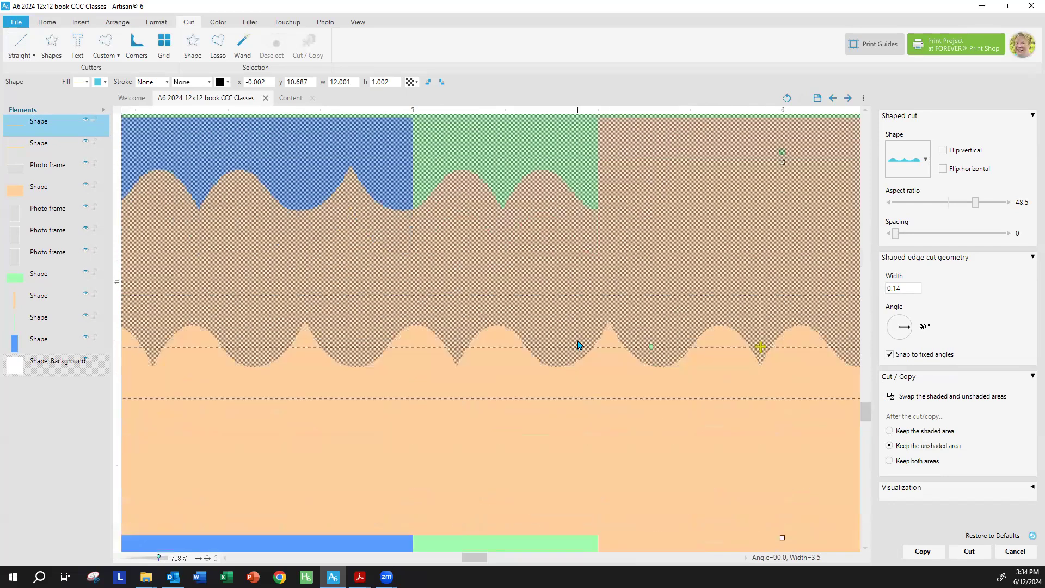
{"action": "left_click_drag", "start_coordinate": [760, 346], "coordinate": [657, 338]}
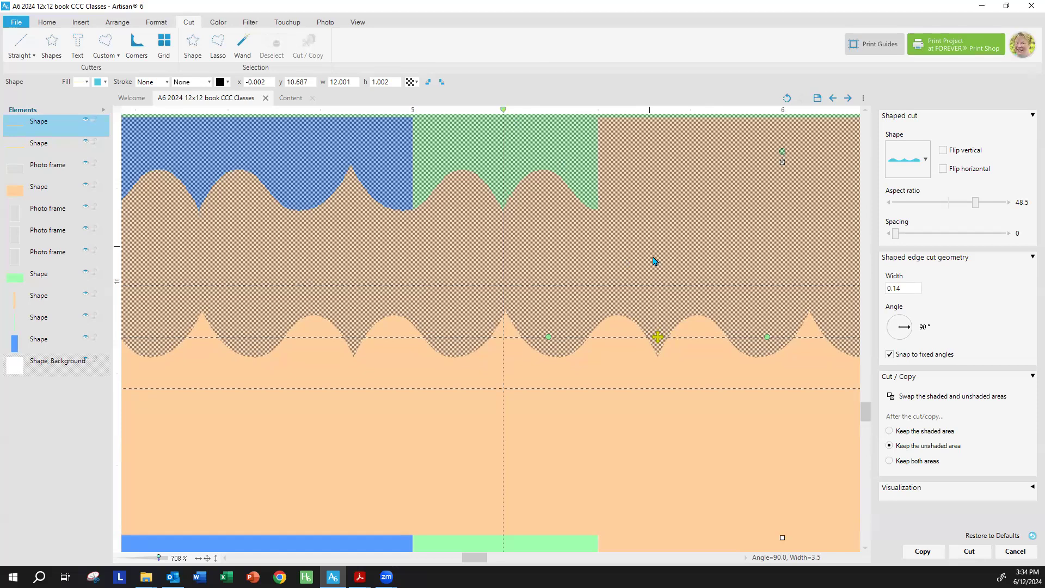
{"action": "left_click_drag", "start_coordinate": [659, 337], "coordinate": [657, 338]}
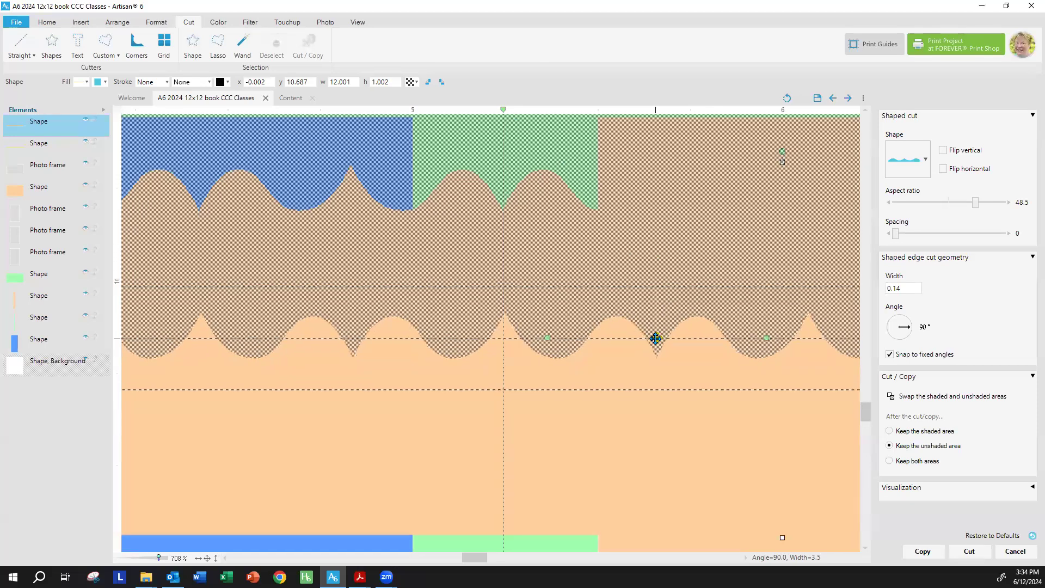
Cut the strip keeping both areas, and move the lower leftover piece below the page.
{"action": "left_click", "coordinate": [937, 461]}
{"action": "left_click", "coordinate": [956, 553]}
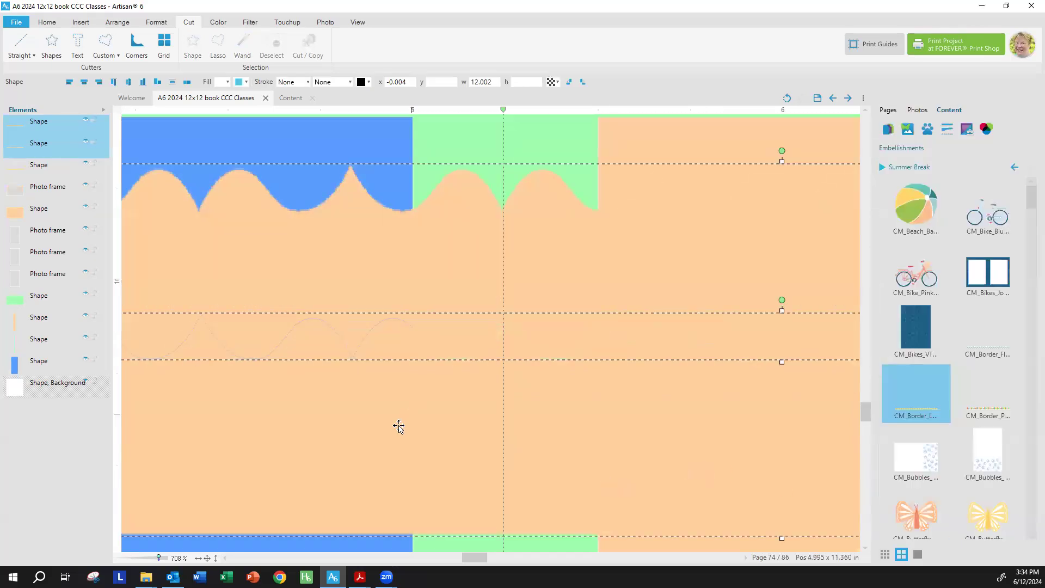
{"action": "scroll", "coordinate": [597, 420], "scroll_direction": "down", "scroll_amount": 2}
{"action": "scroll", "coordinate": [597, 420], "scroll_direction": "down", "scroll_amount": 5}
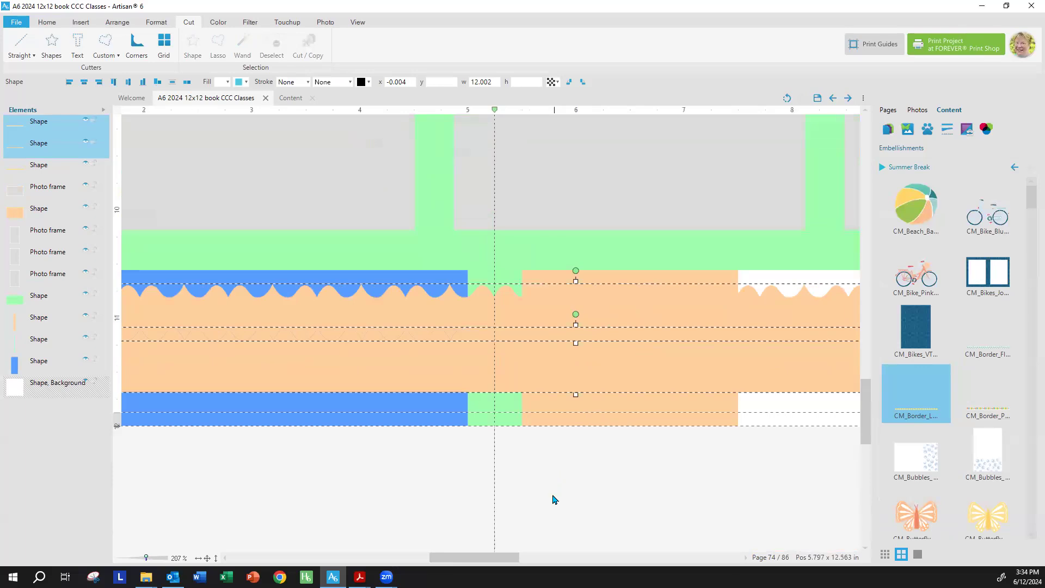
{"action": "left_click", "coordinate": [602, 385]}
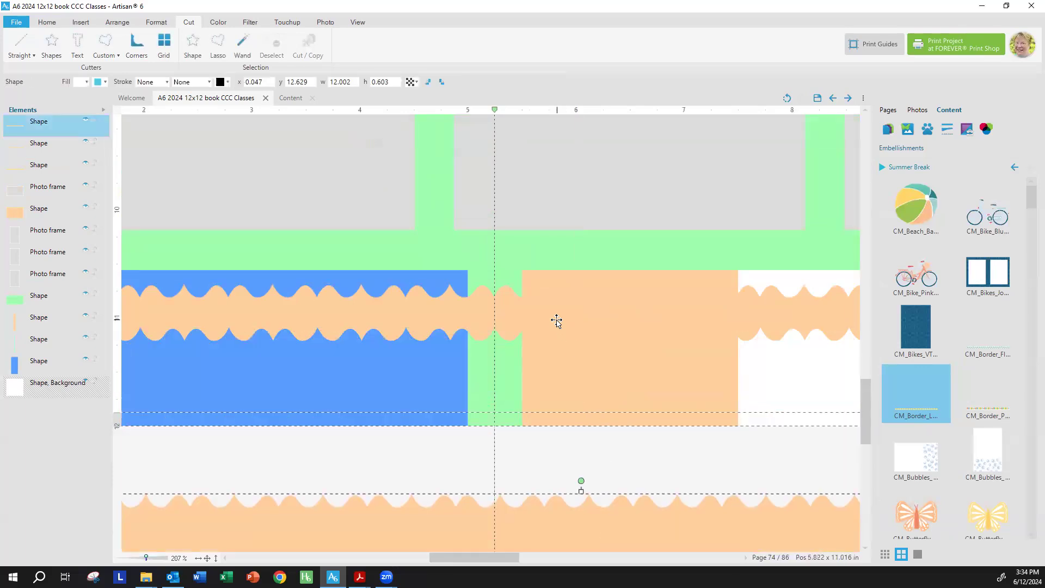
Change the fill of the double-scalloped border strip to light gray from the recent colors.
{"action": "left_click", "coordinate": [557, 321]}
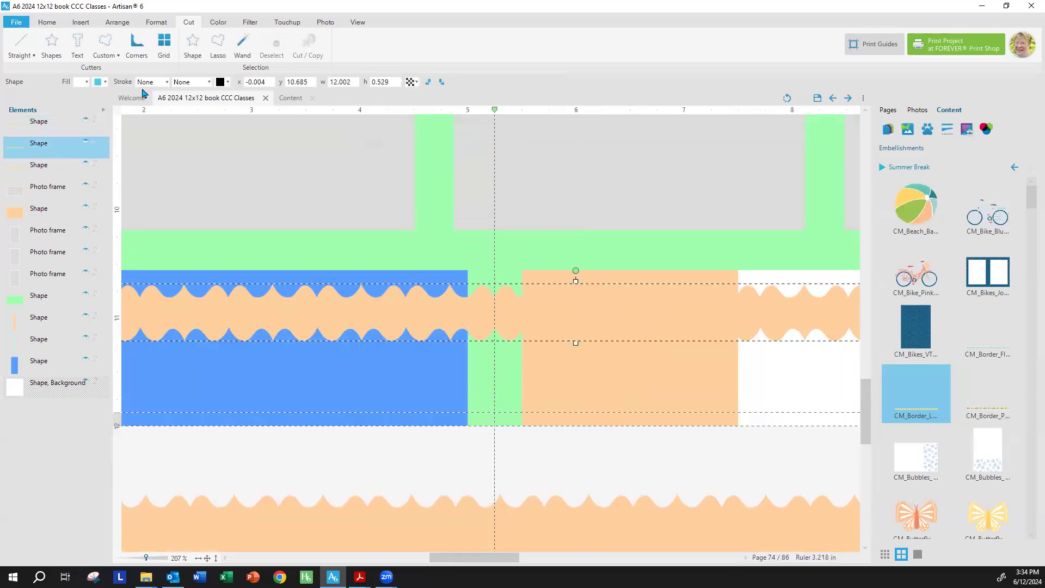
{"action": "left_click", "coordinate": [87, 86]}
{"action": "left_click", "coordinate": [109, 91]}
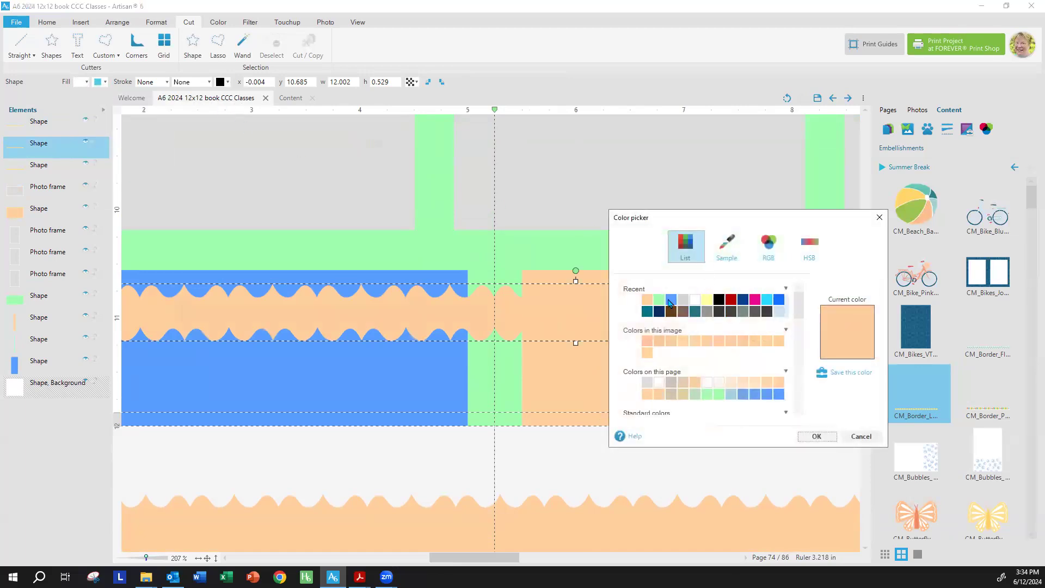
{"action": "left_click", "coordinate": [682, 301]}
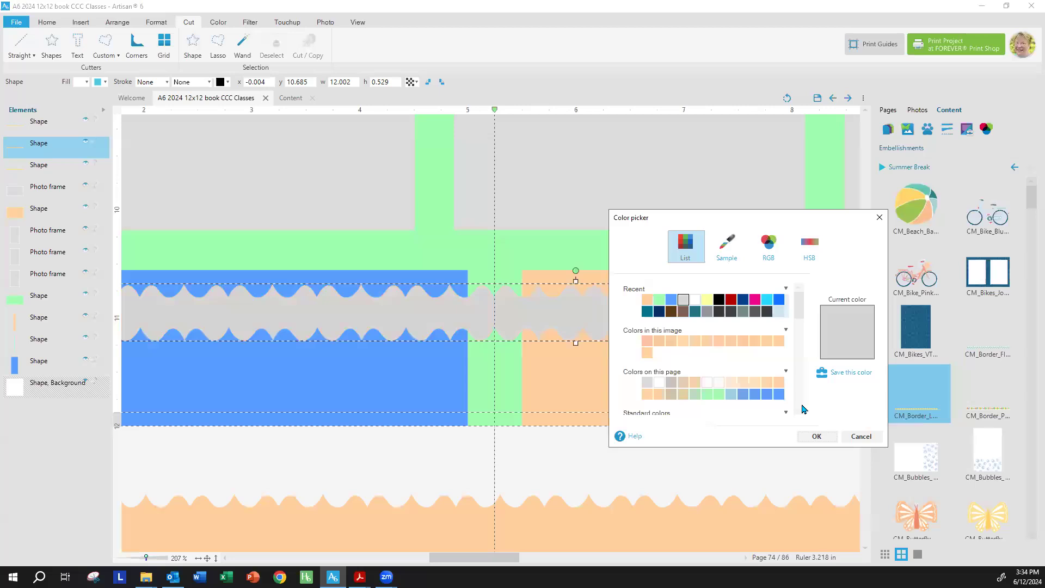
{"action": "left_click", "coordinate": [817, 436]}
{"action": "left_click", "coordinate": [521, 491]}
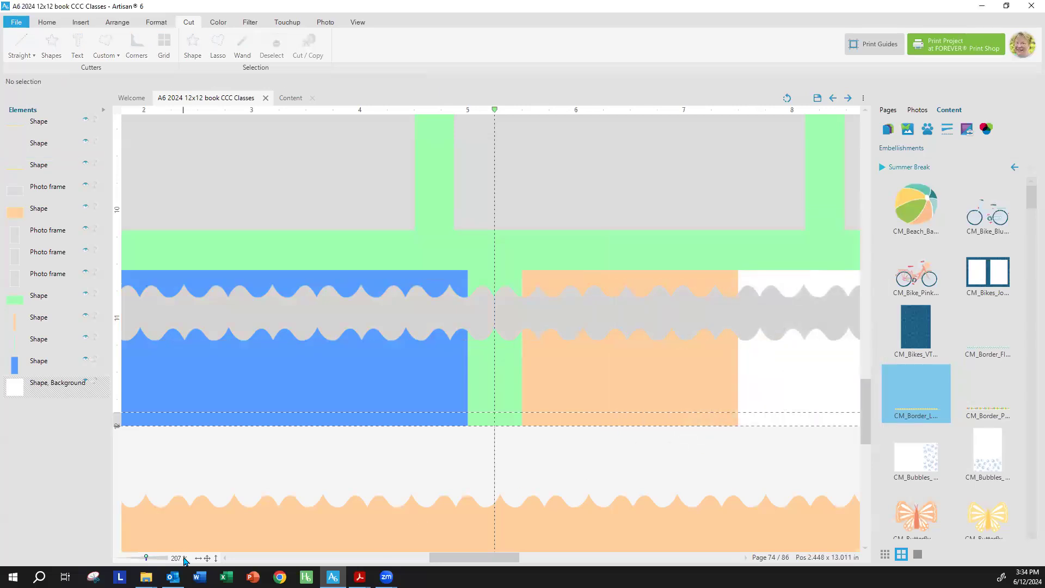
{"action": "left_click", "coordinate": [207, 558]}
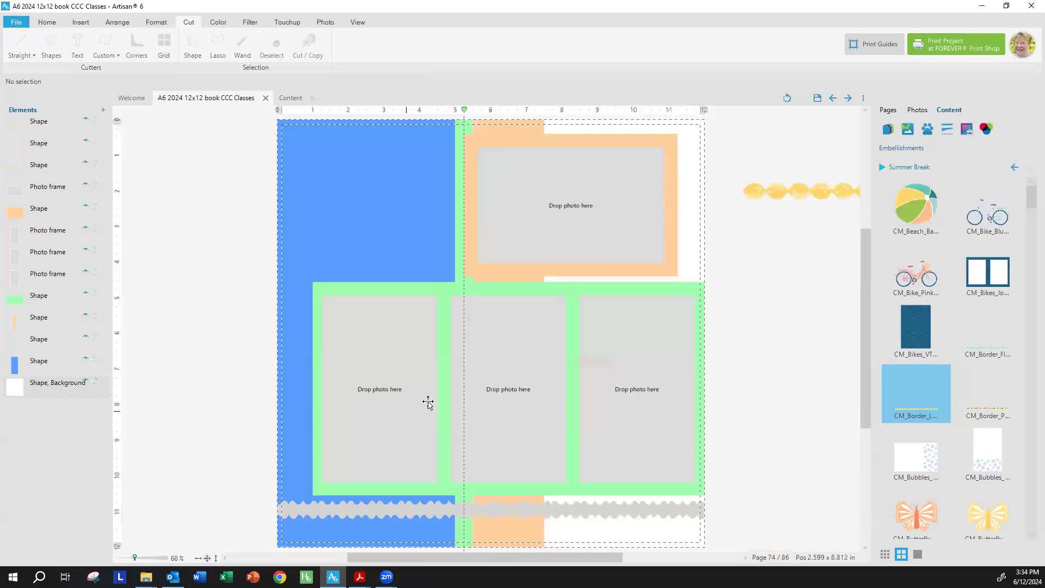
Move the leftover orange strip beside the page to x 13.321, y 4.402, and remove the vertical guide.
{"action": "left_click", "coordinate": [453, 506]}
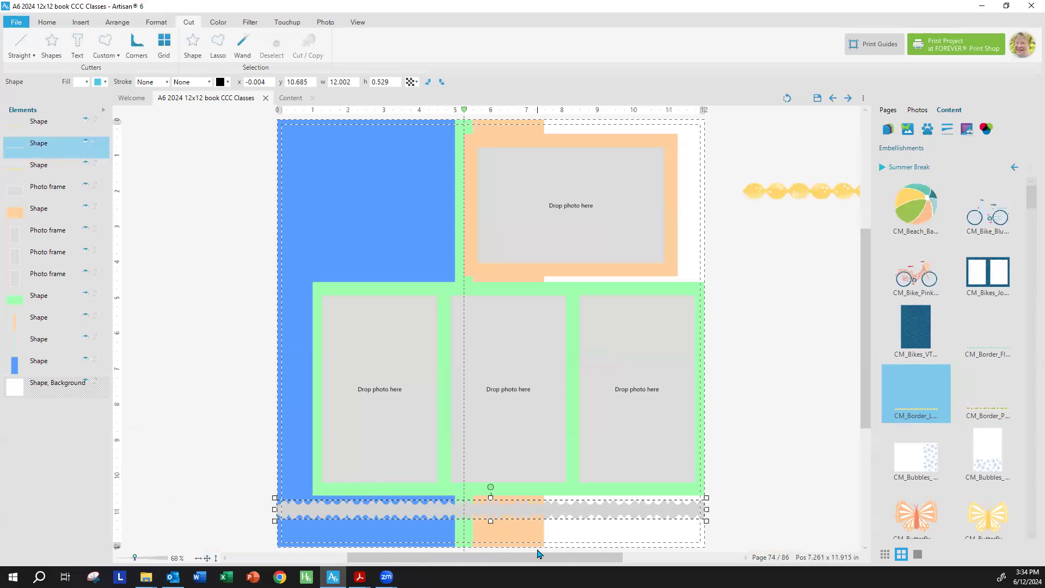
{"action": "scroll", "coordinate": [744, 450], "scroll_direction": "down", "scroll_amount": 3}
{"action": "left_click", "coordinate": [618, 526]}
{"action": "left_click_drag", "start_coordinate": [618, 526], "coordinate": [984, 299]}
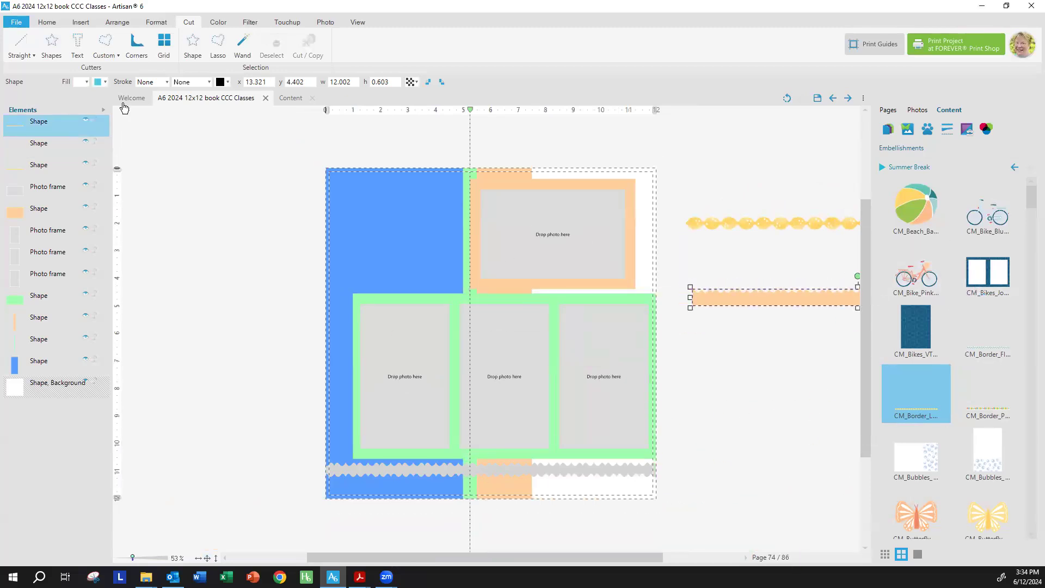
{"action": "right_click", "coordinate": [496, 110]}
{"action": "left_click", "coordinate": [506, 113]}
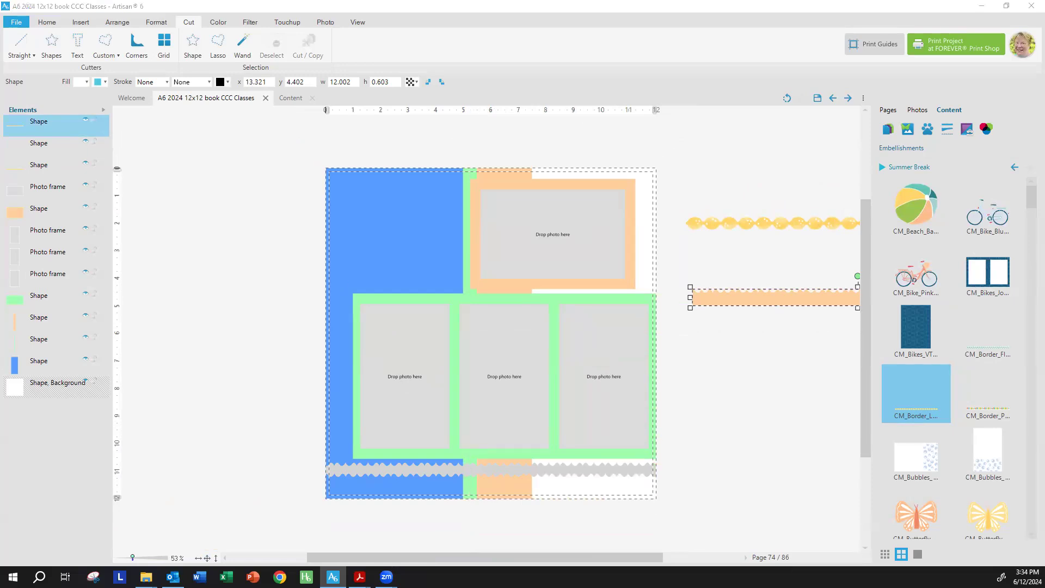
Switch to the project recipe PDF in Acrobat and examine the finished layout photos and the lettered sketch.
{"action": "key", "text": "alt+Tab"}
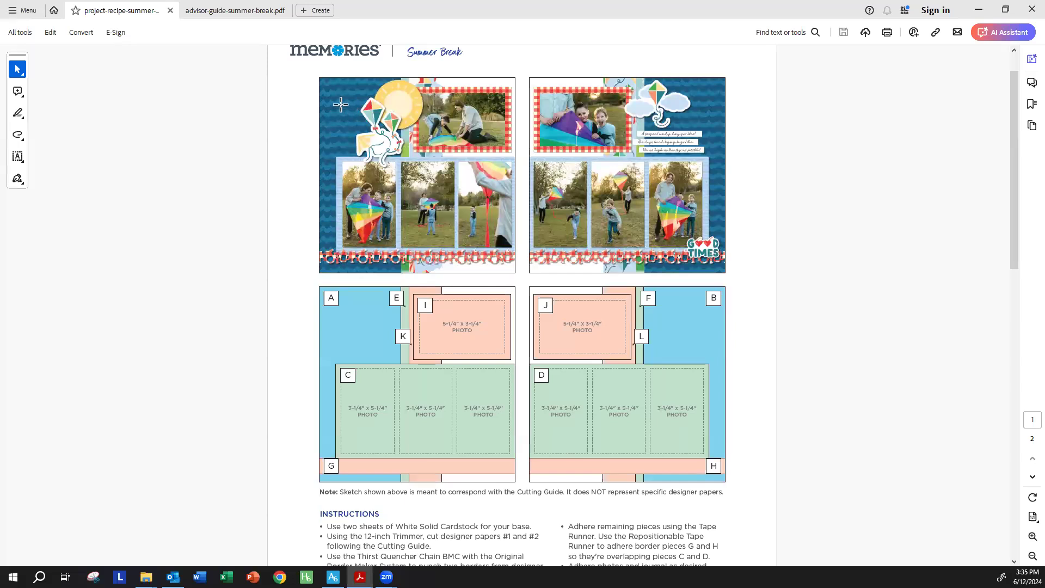
{"action": "scroll", "coordinate": [347, 126], "scroll_direction": "up", "scroll_amount": 1}
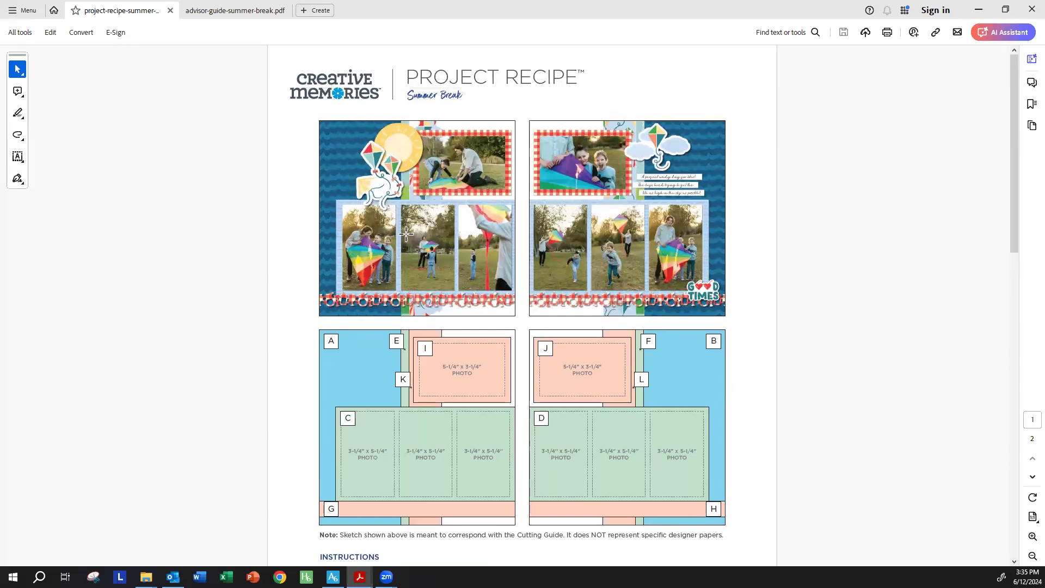
{"action": "left_click", "coordinate": [1028, 537]}
{"action": "left_click", "coordinate": [1029, 537]}
{"action": "left_click", "coordinate": [1029, 537]}
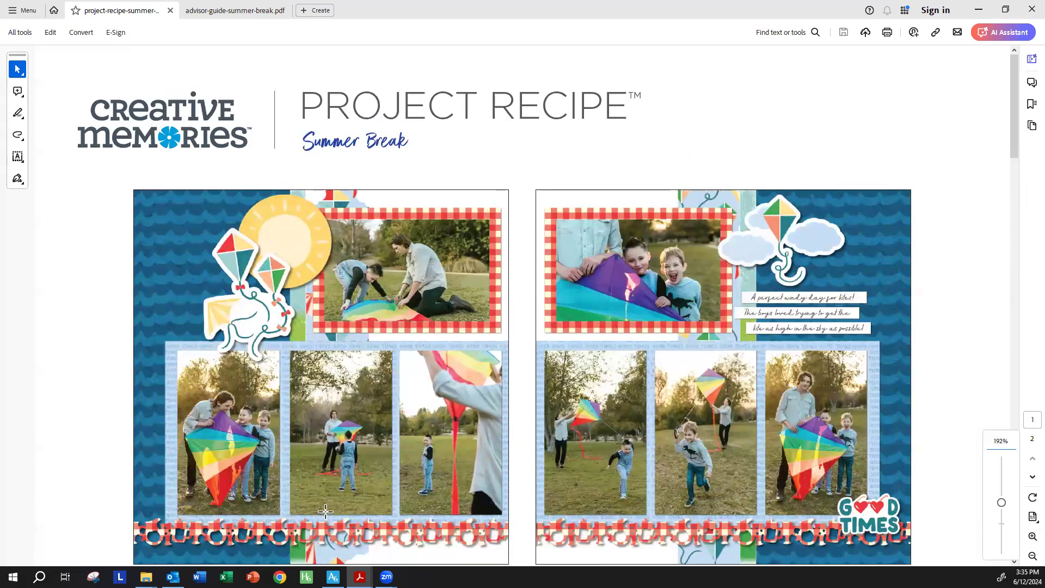
{"action": "scroll", "coordinate": [325, 511], "scroll_direction": "down", "scroll_amount": 2}
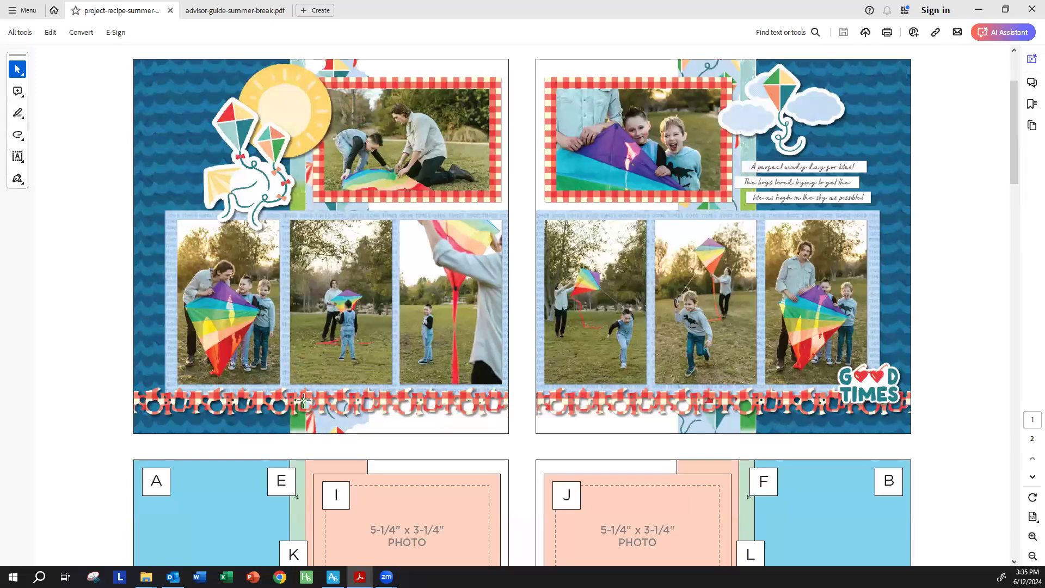
{"action": "scroll", "coordinate": [387, 423], "scroll_direction": "down", "scroll_amount": 6}
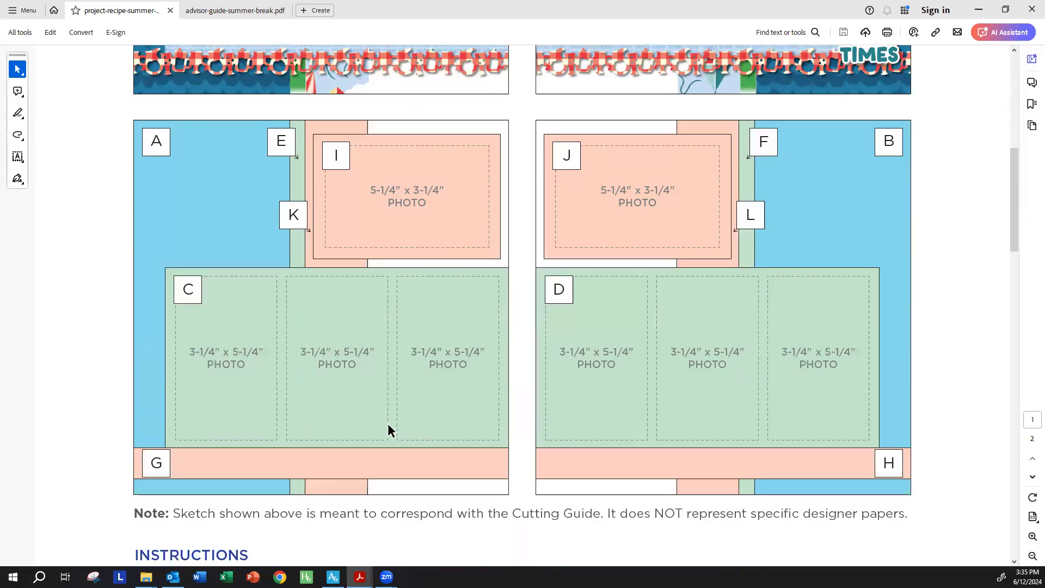
Examine the designer papers and suggested pairings in the advisor guide PDF, and return to Artisan.
{"action": "left_click", "coordinate": [229, 10]}
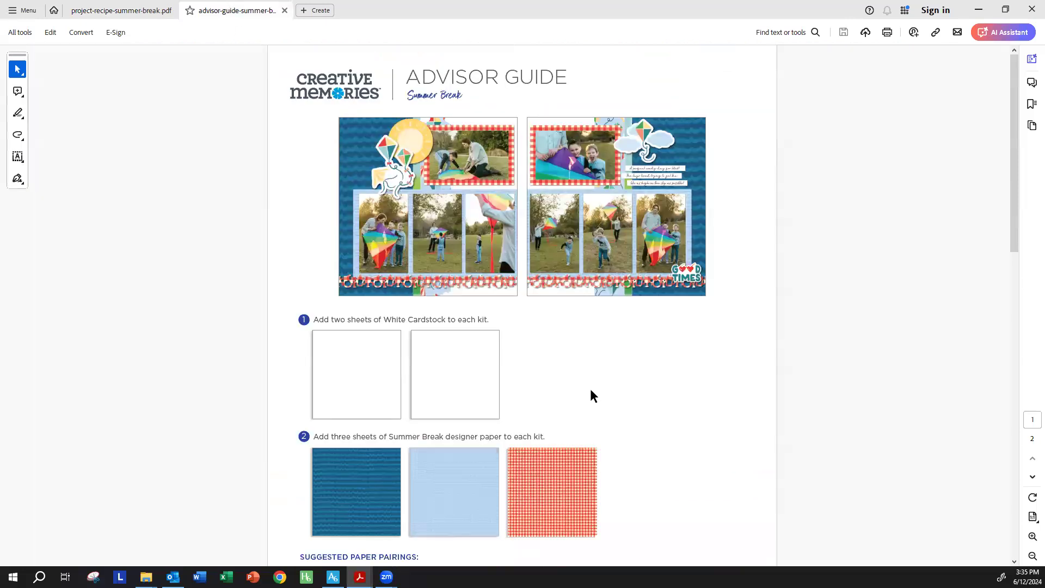
{"action": "scroll", "coordinate": [593, 395], "scroll_direction": "down", "scroll_amount": 2}
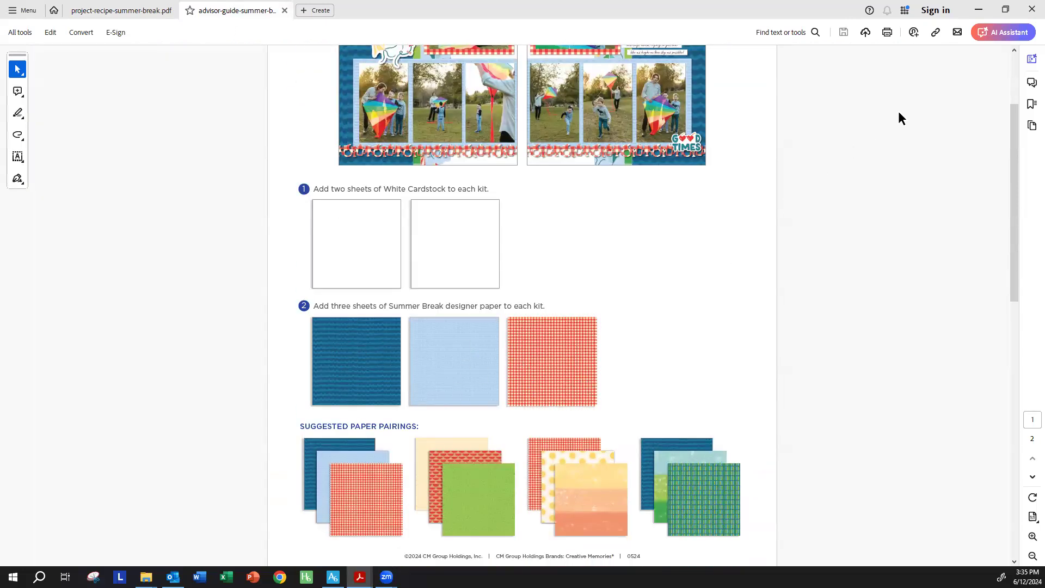
{"action": "left_click", "coordinate": [979, 13]}
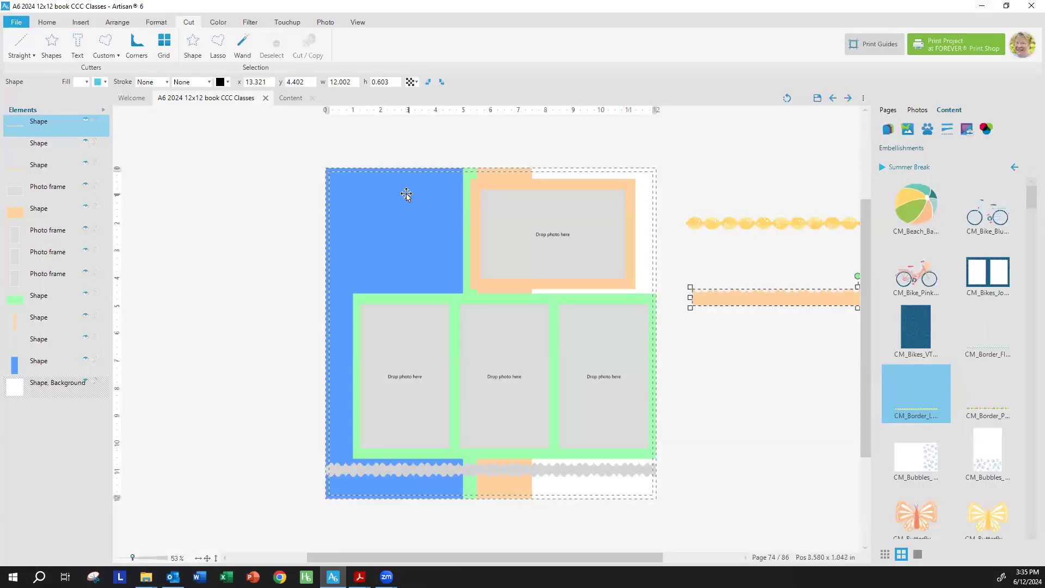
Fill the blue 5 x 12 shape along the page's left edge with the dark blue CM_Waves paper from Summer Break.
{"action": "left_click", "coordinate": [406, 194]}
{"action": "left_click", "coordinate": [890, 129]}
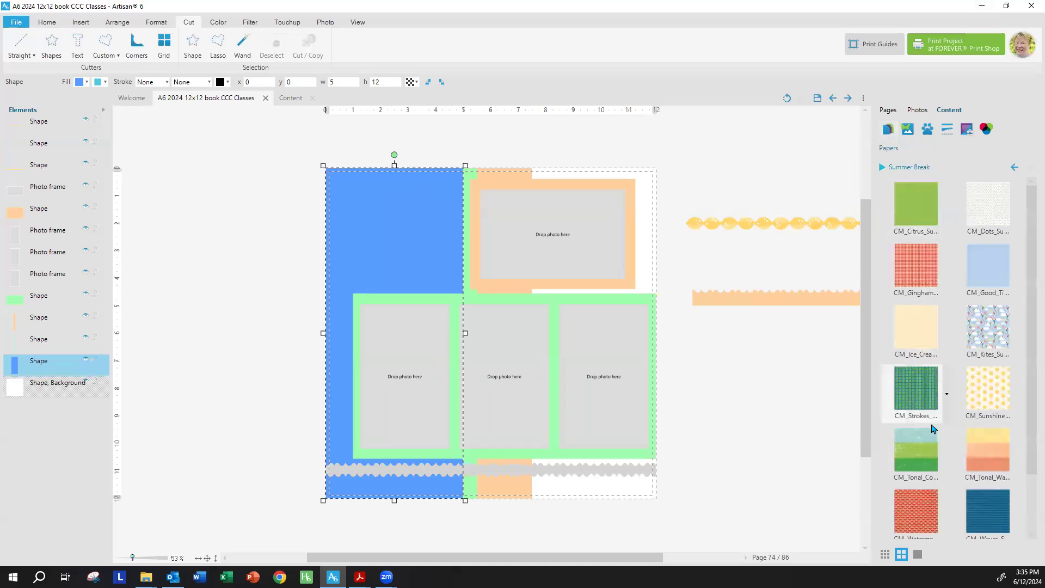
{"action": "scroll", "coordinate": [968, 430], "scroll_direction": "down", "scroll_amount": 5}
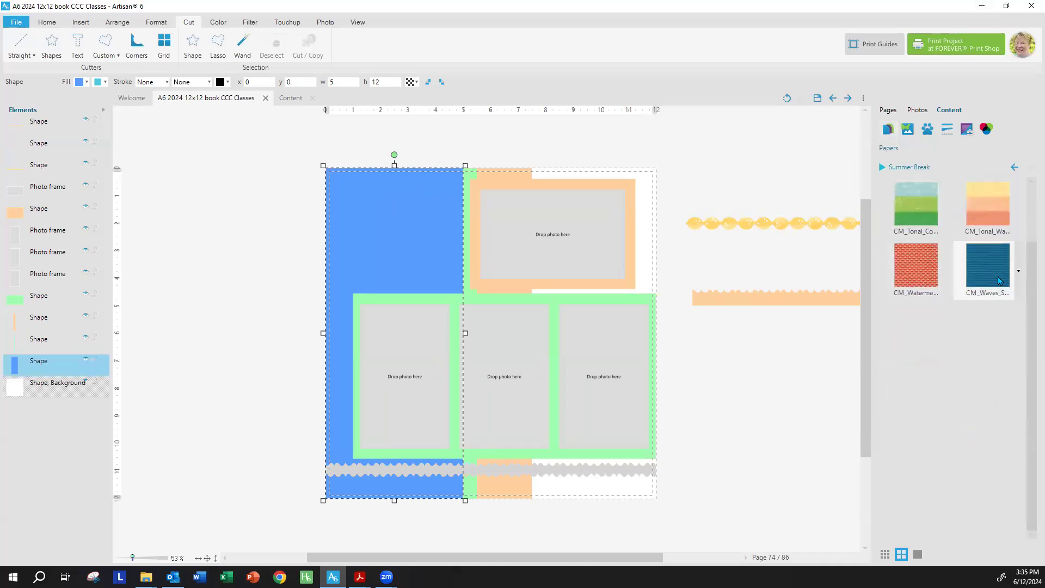
{"action": "right_click", "coordinate": [1017, 285]}
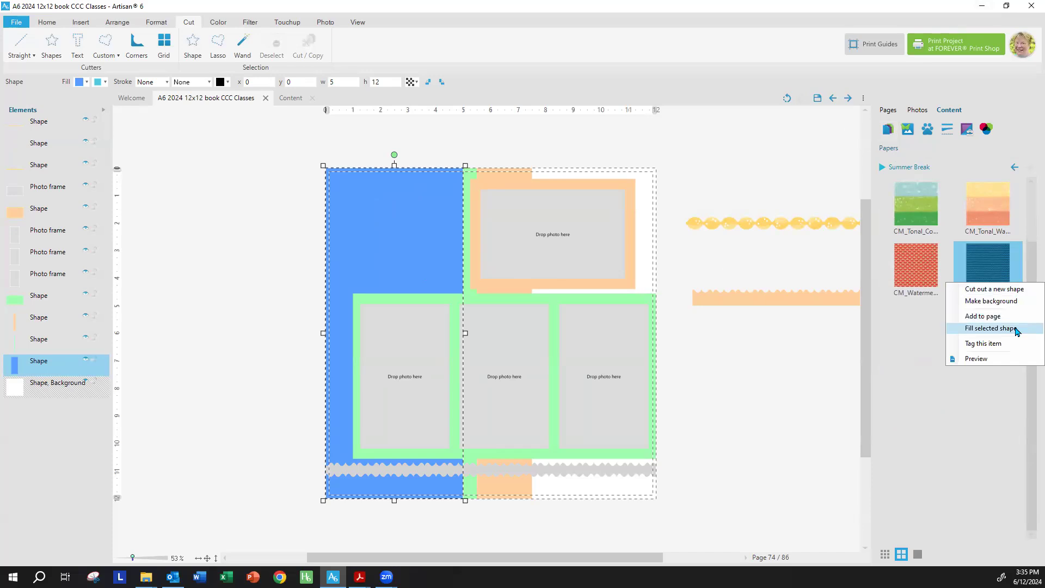
{"action": "left_click", "coordinate": [1001, 254]}
{"action": "right_click", "coordinate": [1019, 269]}
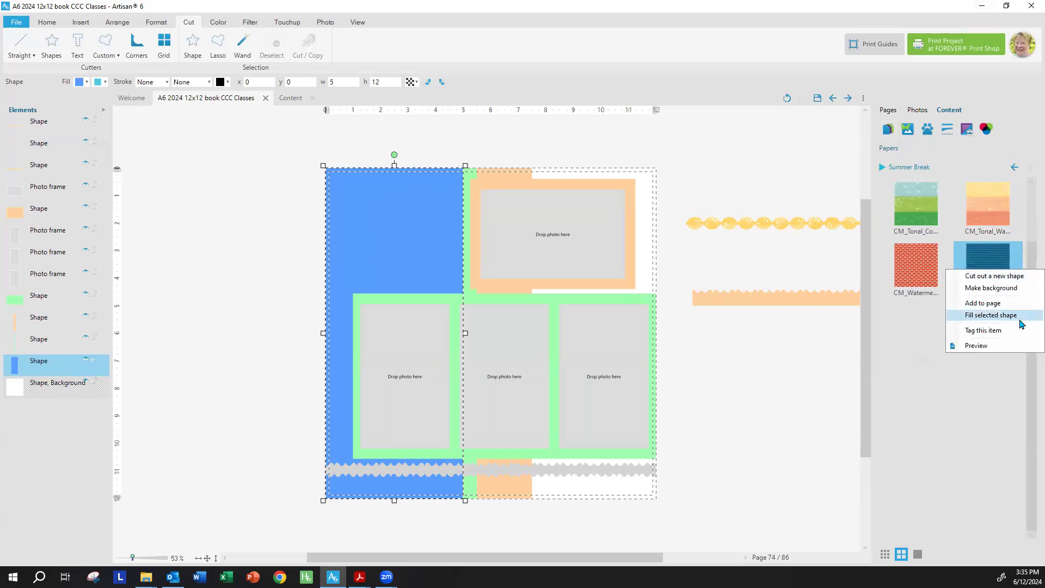
{"action": "left_click", "coordinate": [990, 315]}
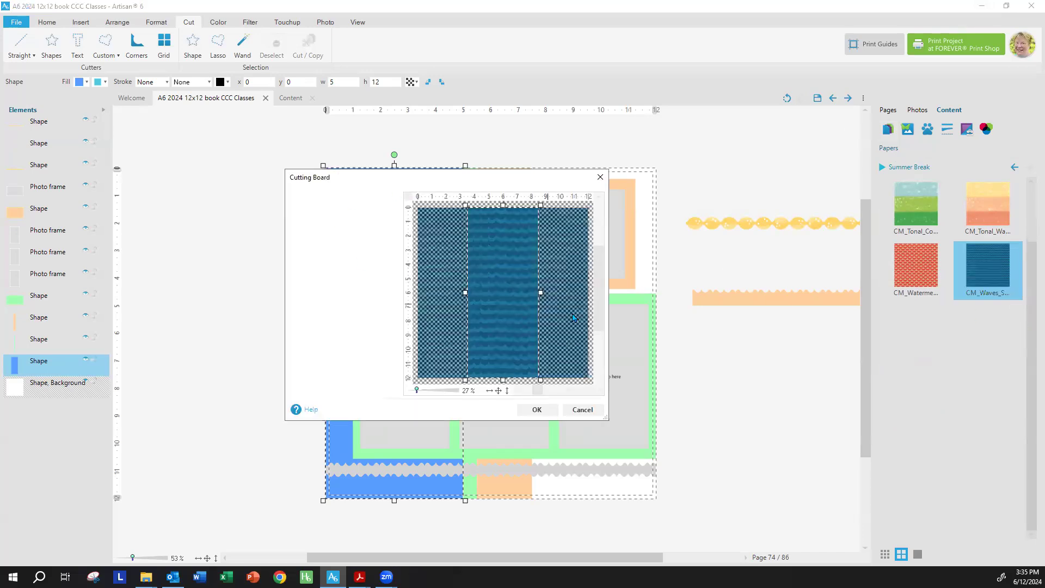
{"action": "left_click", "coordinate": [537, 410]}
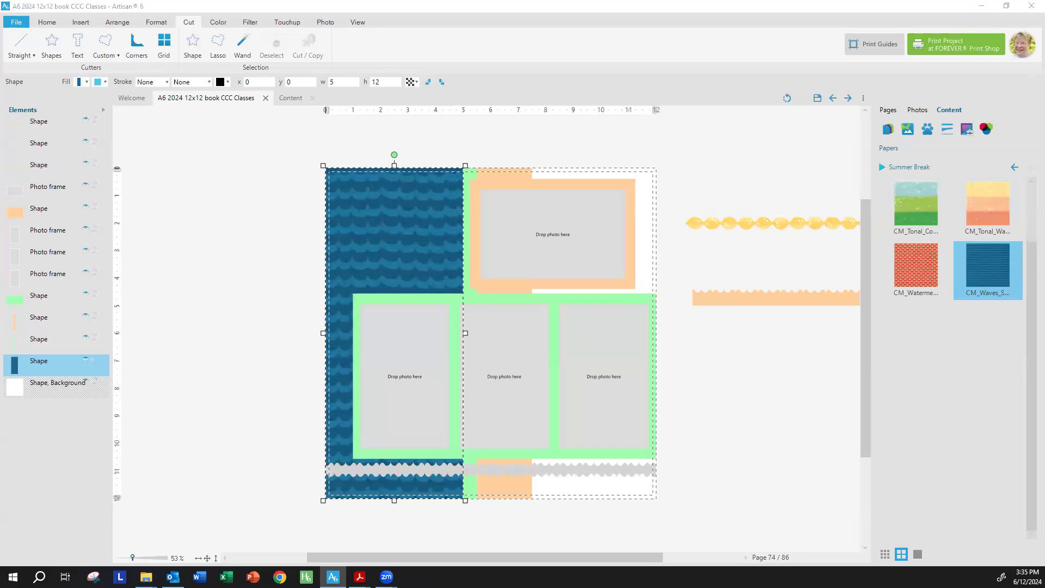
Check the finished layout in the project recipe PDF, return to Artisan, and fill the orange 6 x 4 photo mat with the CM_Gingham paper.
{"action": "scroll", "coordinate": [583, 400], "scroll_direction": "up", "scroll_amount": 10}
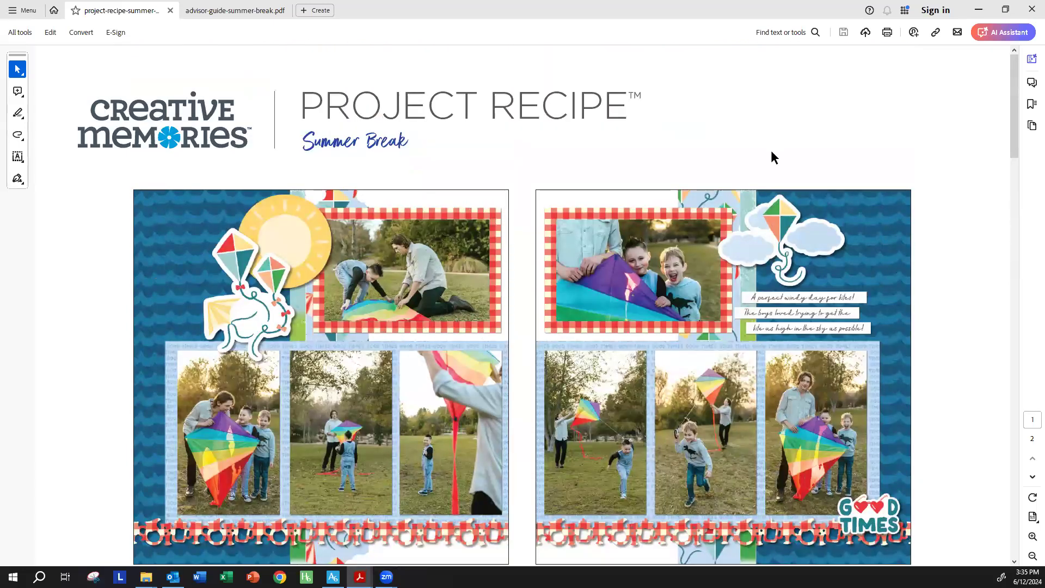
{"action": "left_click", "coordinate": [980, 10]}
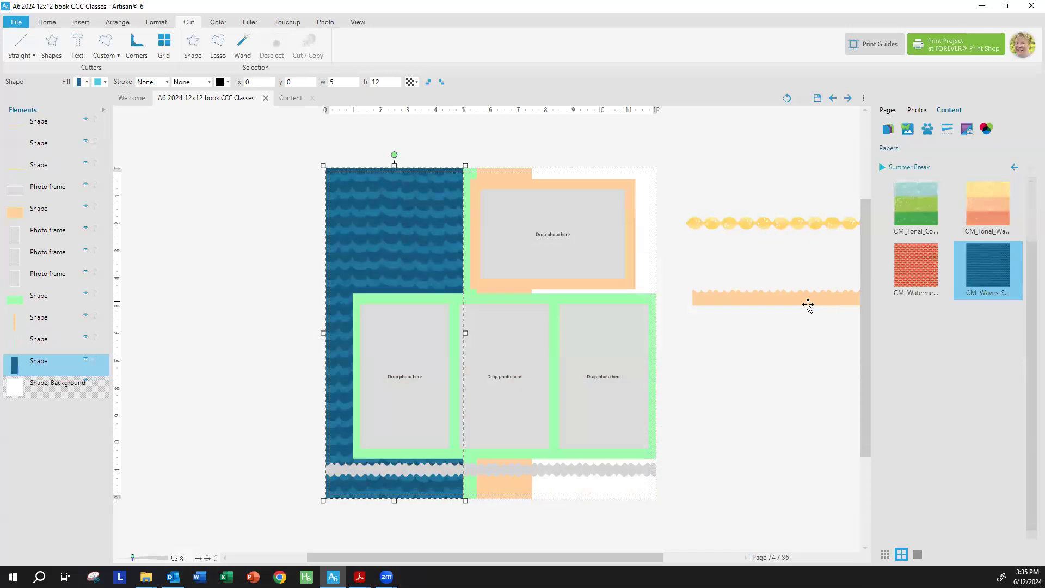
{"action": "left_click", "coordinate": [551, 182]}
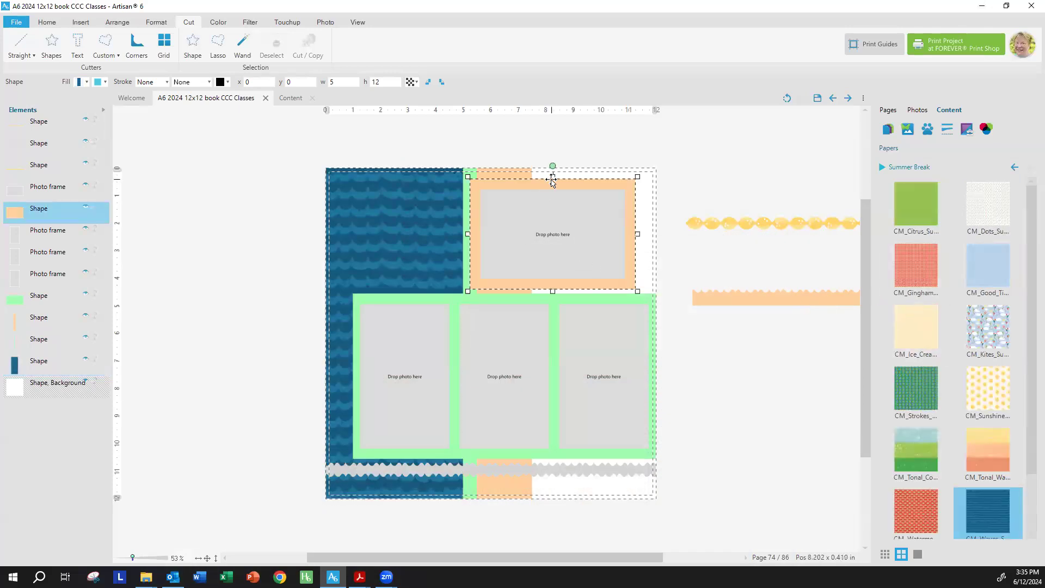
{"action": "left_click", "coordinate": [947, 271]}
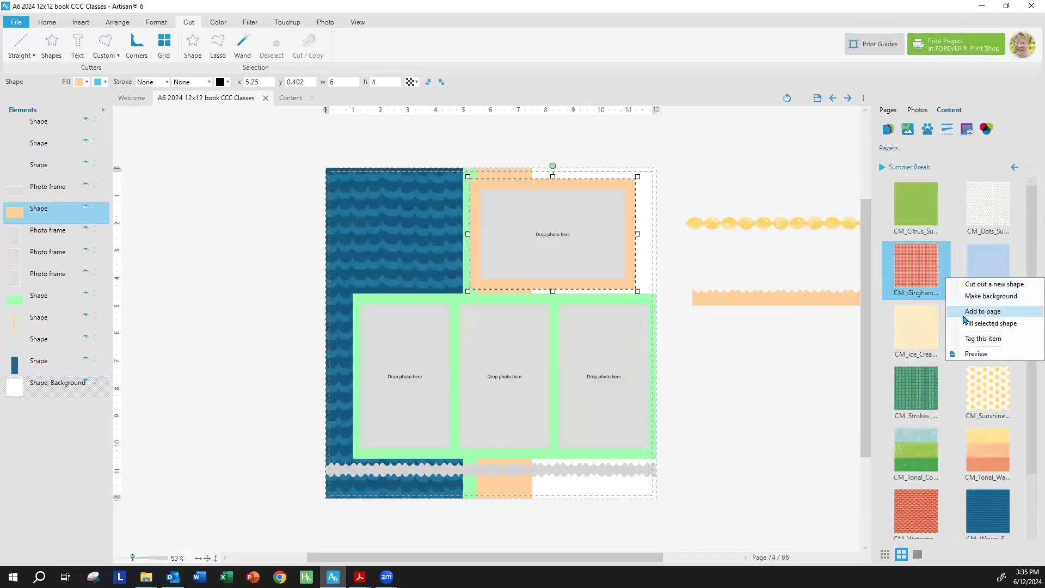
{"action": "left_click", "coordinate": [966, 324]}
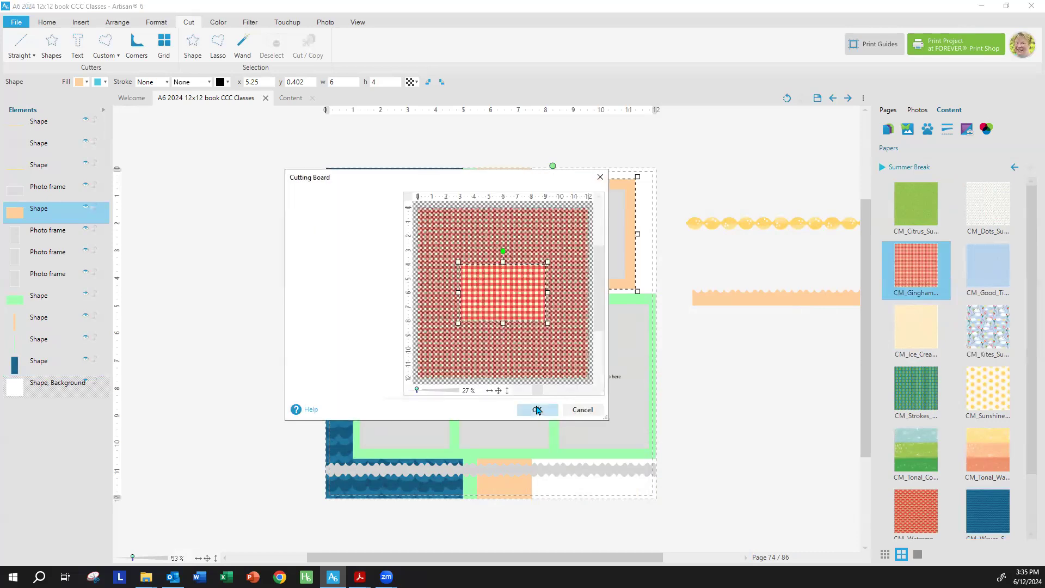
{"action": "left_click", "coordinate": [538, 413]}
Fill the orange 2 x 12 vertical strip behind the photo mats with the red CM_Gingham paper.
{"action": "left_click", "coordinate": [508, 492]}
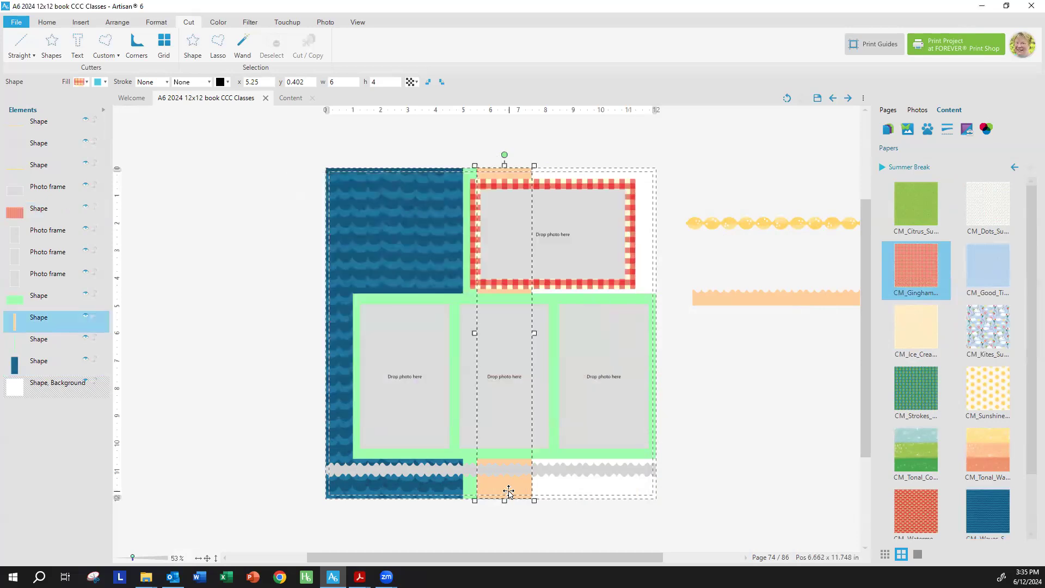
{"action": "right_click", "coordinate": [948, 286]}
{"action": "left_click", "coordinate": [968, 333]}
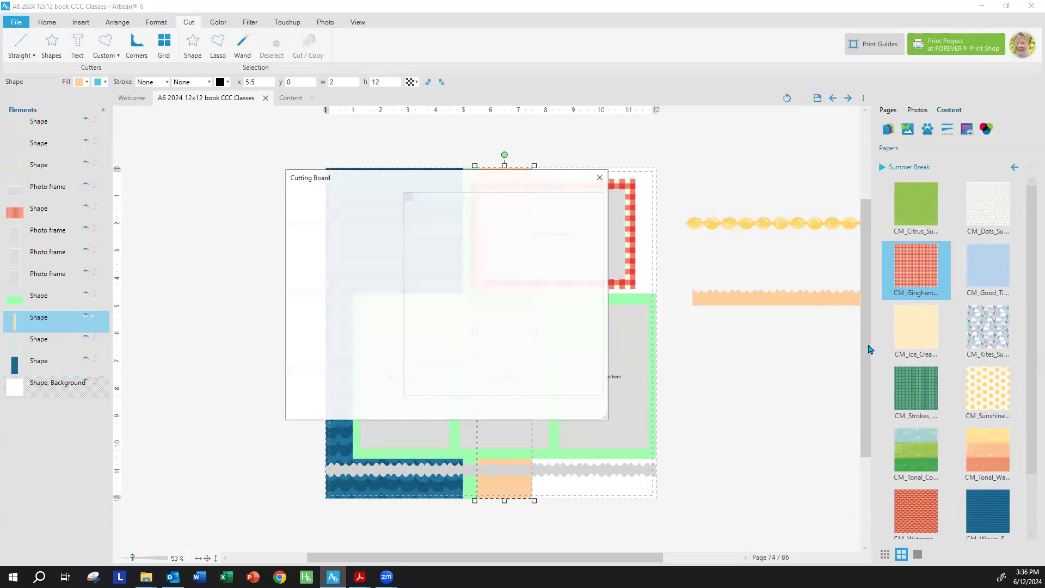
{"action": "left_click", "coordinate": [553, 412]}
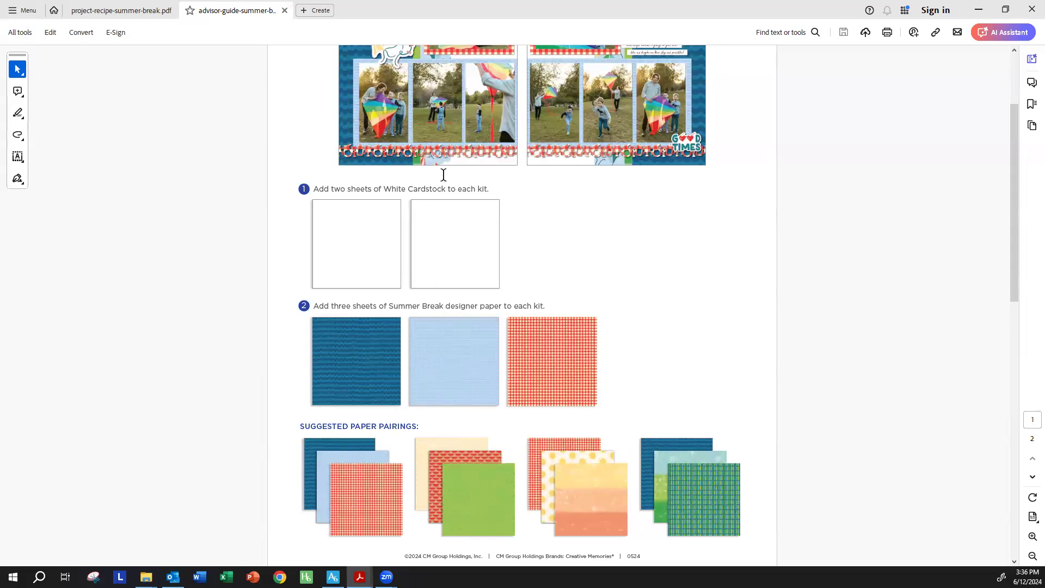
Examine the advisor guide's papers and the project recipe's cutting guide and lettered sketch in Acrobat, and return to Artisan.
{"action": "scroll", "coordinate": [444, 174], "scroll_direction": "up", "scroll_amount": 3}
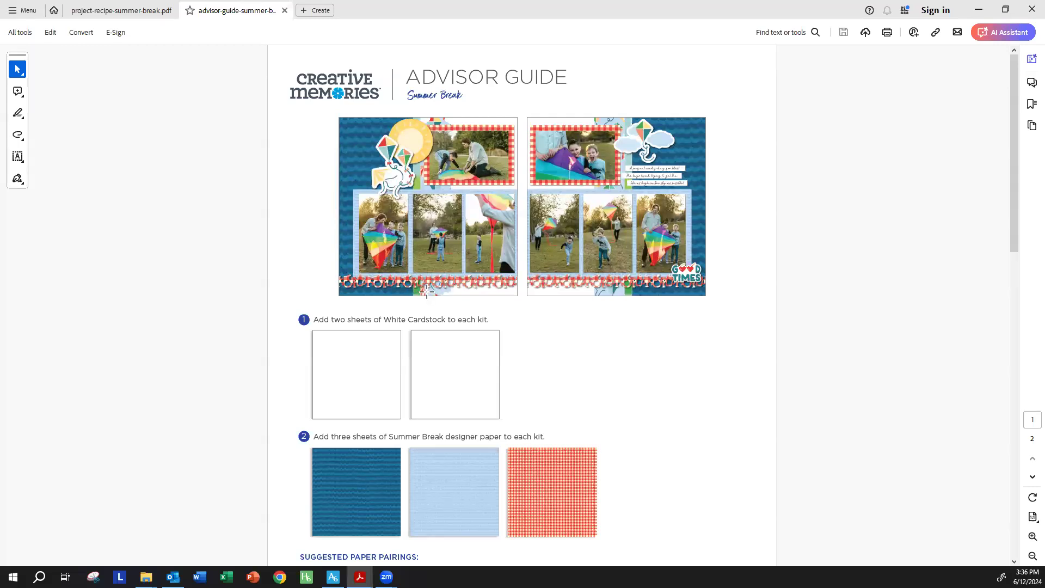
{"action": "scroll", "coordinate": [543, 472], "scroll_direction": "down", "scroll_amount": 3}
{"action": "scroll", "coordinate": [542, 471], "scroll_direction": "up", "scroll_amount": 3}
{"action": "left_click", "coordinate": [117, 6]}
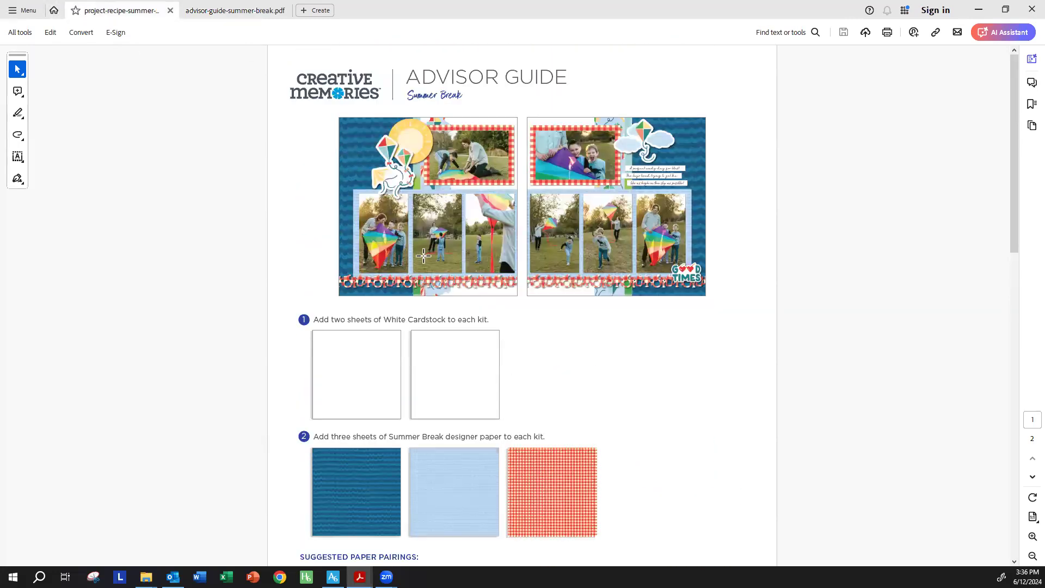
{"action": "scroll", "coordinate": [343, 431], "scroll_direction": "down", "scroll_amount": 3}
{"action": "scroll", "coordinate": [343, 430], "scroll_direction": "down", "scroll_amount": 20}
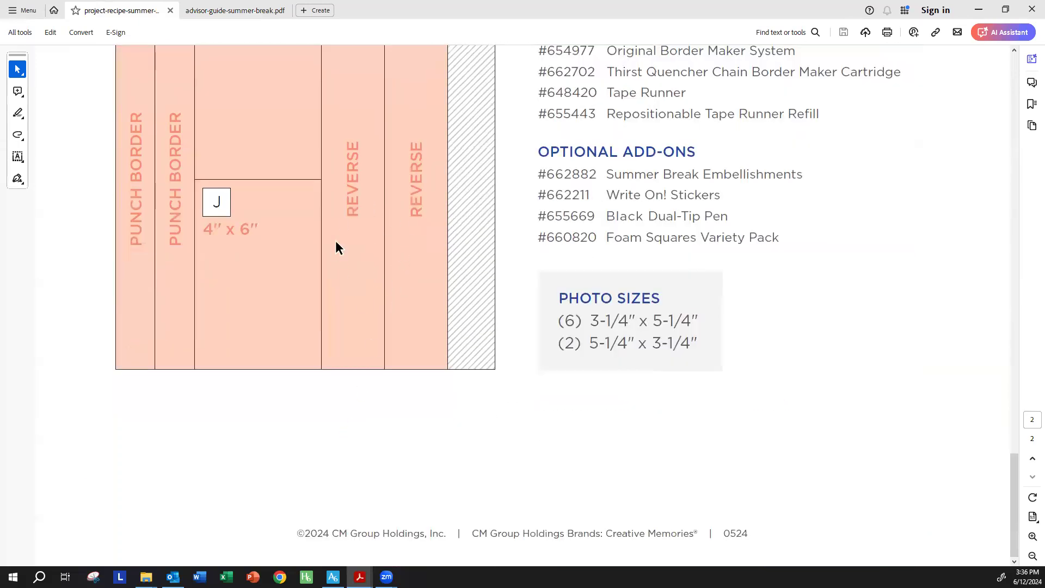
{"action": "scroll", "coordinate": [340, 237], "scroll_direction": "up", "scroll_amount": 5}
{"action": "scroll", "coordinate": [185, 302], "scroll_direction": "up", "scroll_amount": 6}
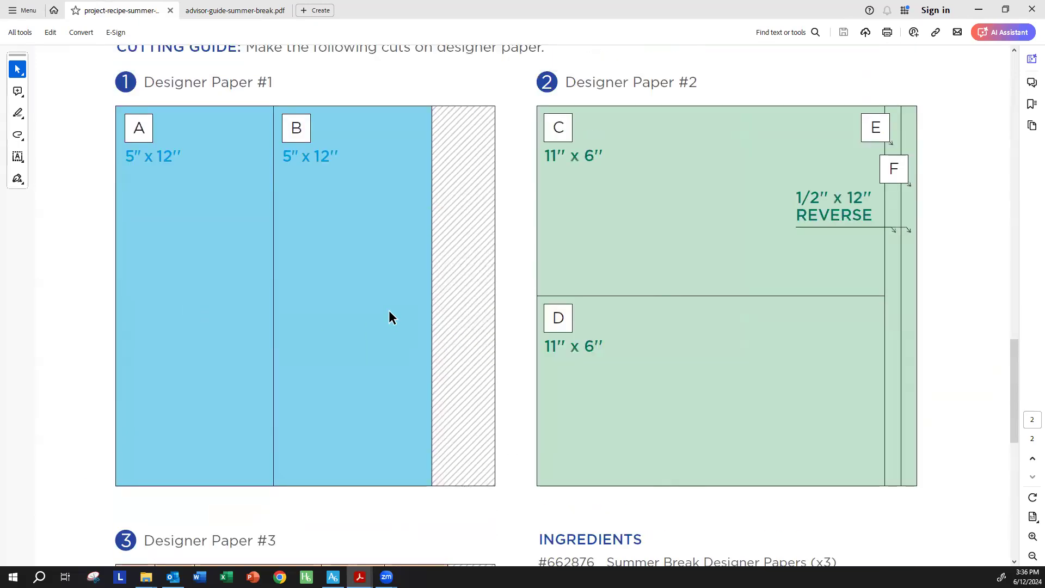
{"action": "scroll", "coordinate": [388, 310], "scroll_direction": "up", "scroll_amount": 15}
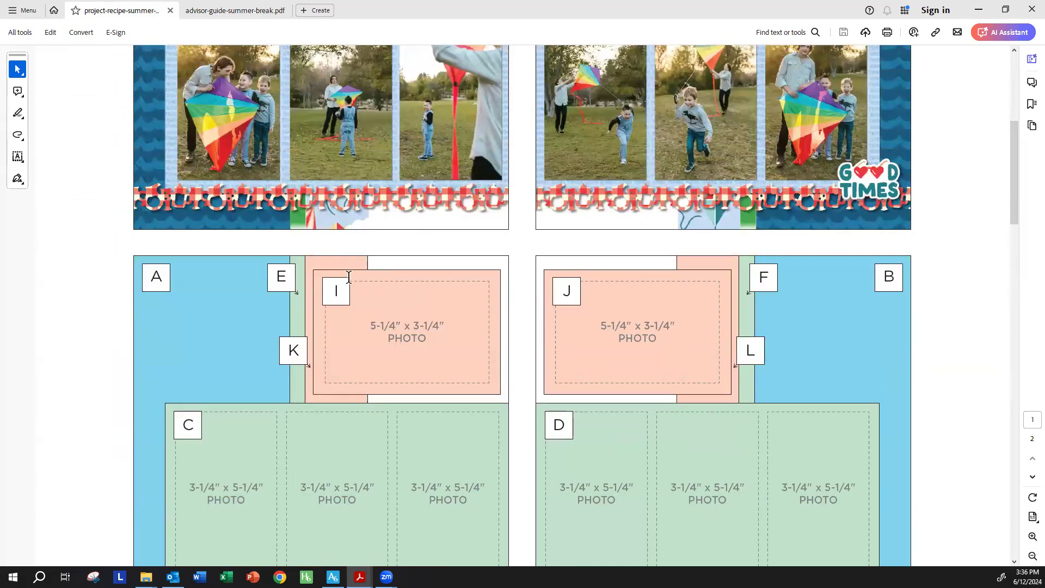
{"action": "left_click", "coordinate": [977, 10]}
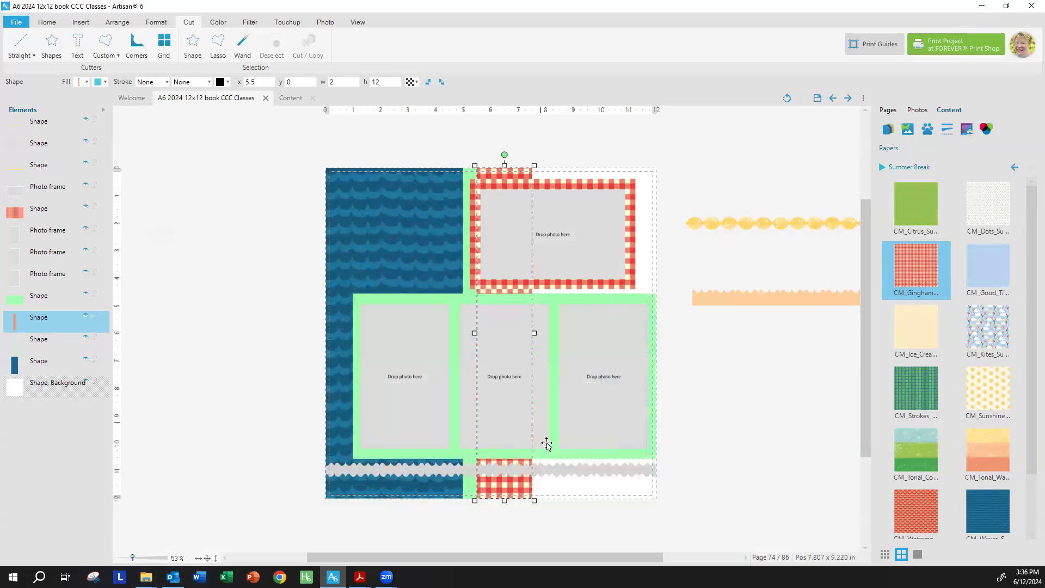
Recheck the recipe's sketch and finished layout in Acrobat, and fill Artisan's green 11 x 6 mat behind the three photo frames with the CM_Good_Times_Summer_Break_PP_04 paper.
{"action": "scroll", "coordinate": [546, 444], "scroll_direction": "down", "scroll_amount": 2}
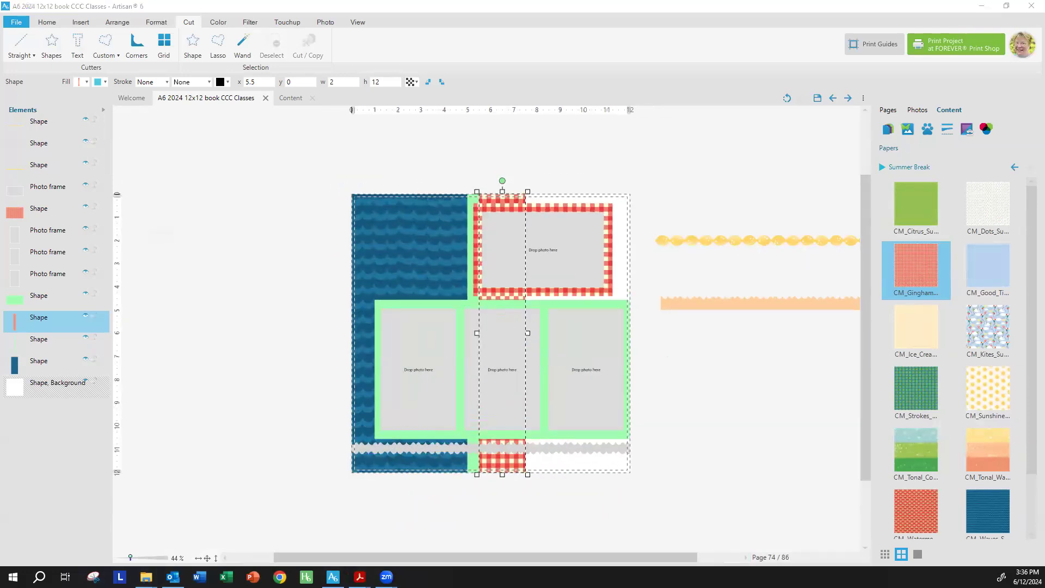
{"action": "key", "text": "alt+Tab"}
{"action": "scroll", "coordinate": [428, 455], "scroll_direction": "down", "scroll_amount": 1}
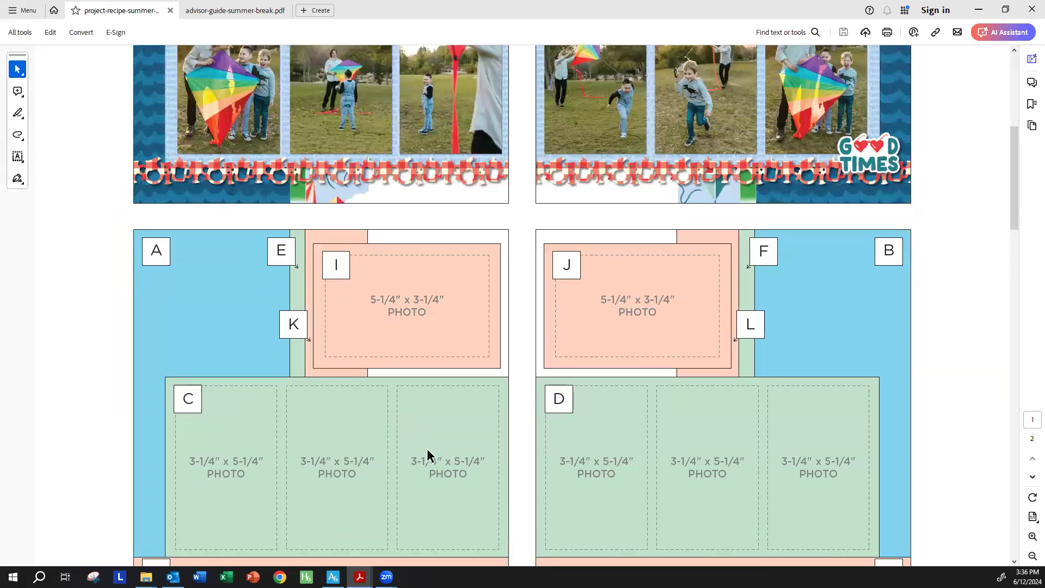
{"action": "scroll", "coordinate": [427, 455], "scroll_direction": "up", "scroll_amount": 5}
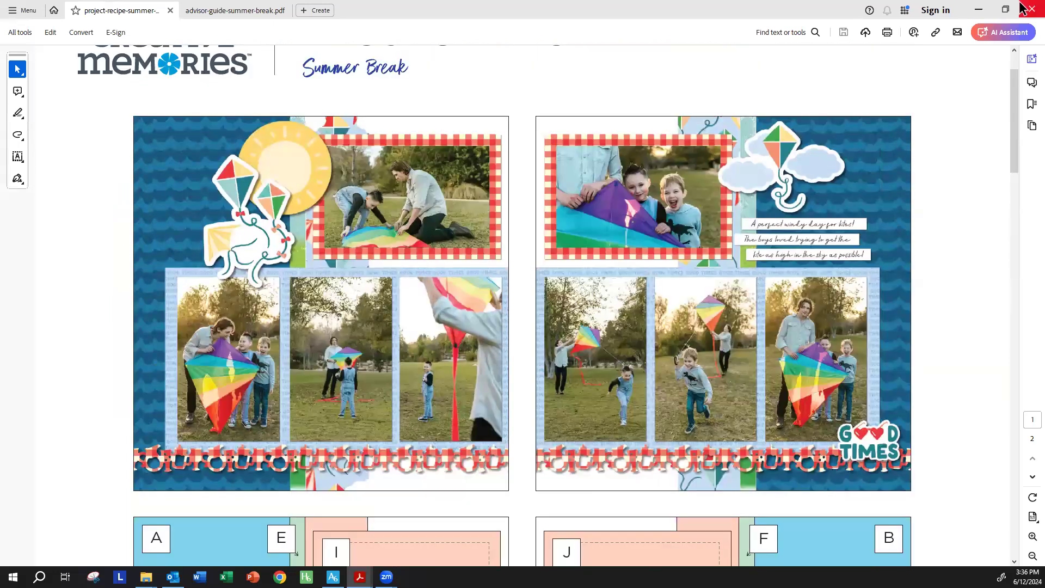
{"action": "key", "text": "alt+Tab"}
{"action": "left_click", "coordinate": [624, 305]}
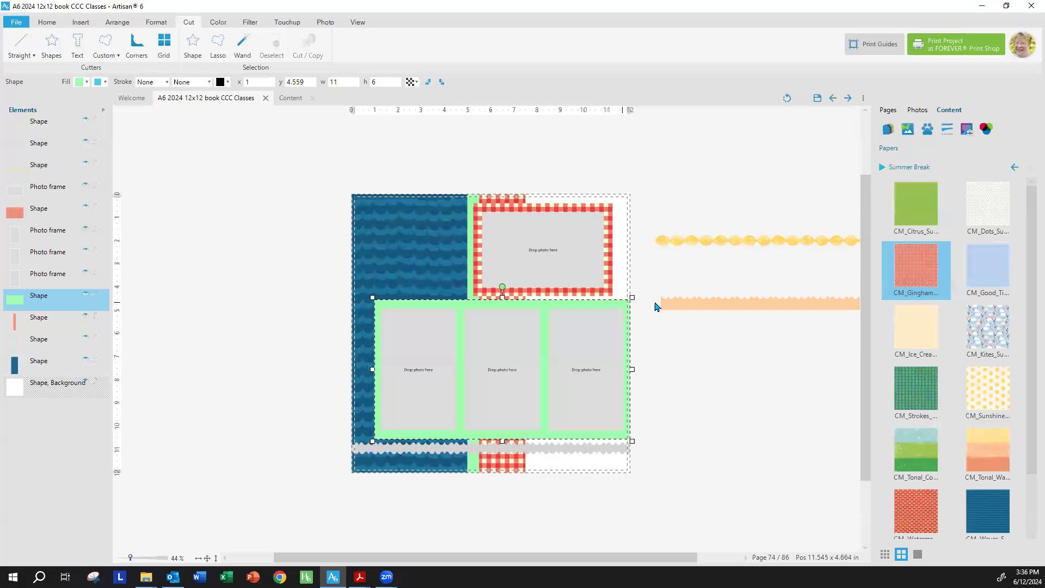
{"action": "right_click", "coordinate": [1020, 286]}
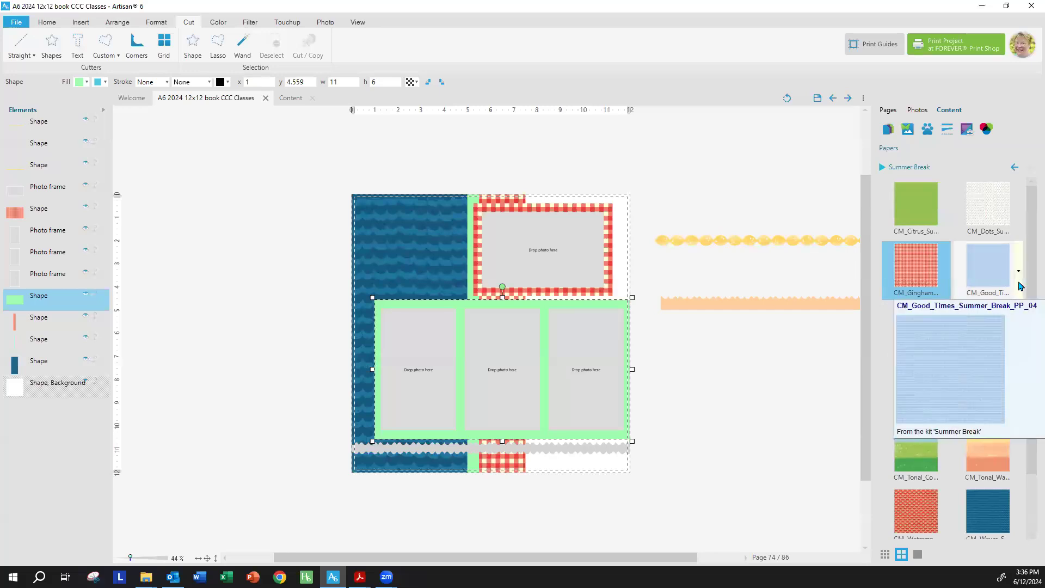
{"action": "left_click", "coordinate": [903, 329]}
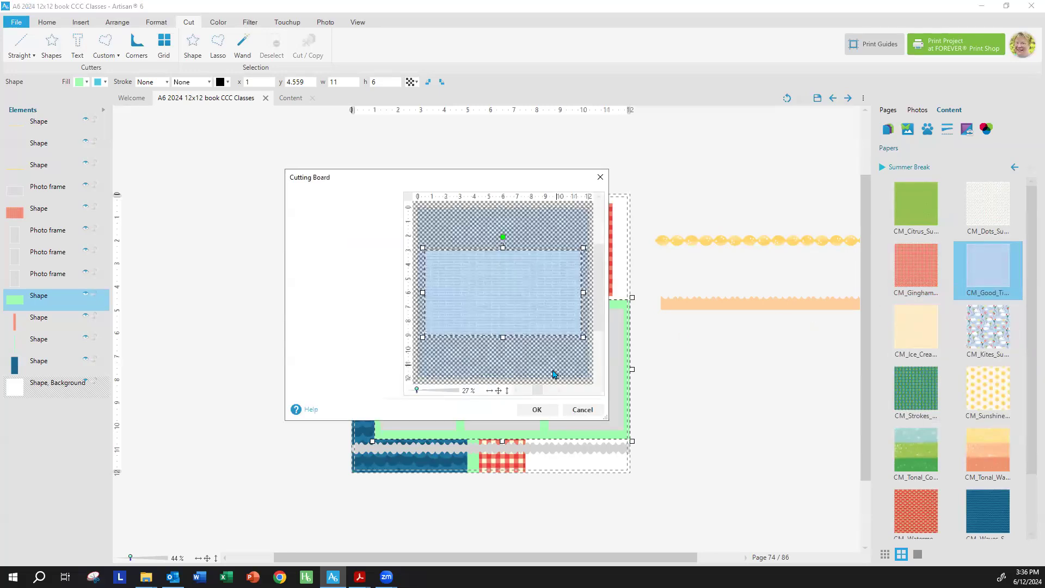
{"action": "left_click", "coordinate": [533, 411]}
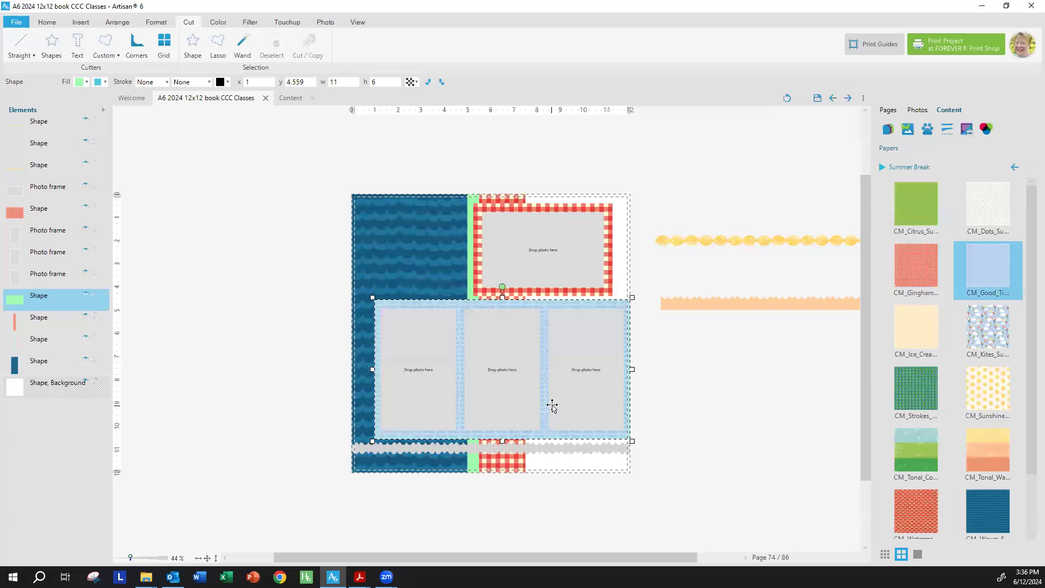
Check the recipe's sketch and finished layout in Acrobat, return to Artisan, and fill the green 0.5 x 12 strip with the green-and-blue CM_Tonal paper.
{"action": "left_click", "coordinate": [471, 291]}
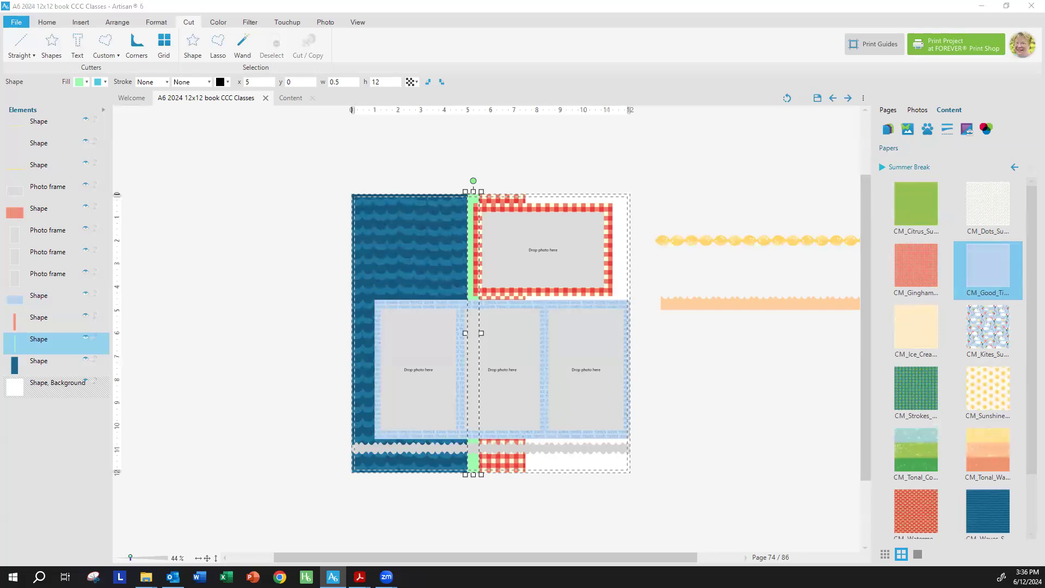
{"action": "key", "text": "alt+Tab"}
{"action": "scroll", "coordinate": [574, 323], "scroll_direction": "down", "scroll_amount": 5}
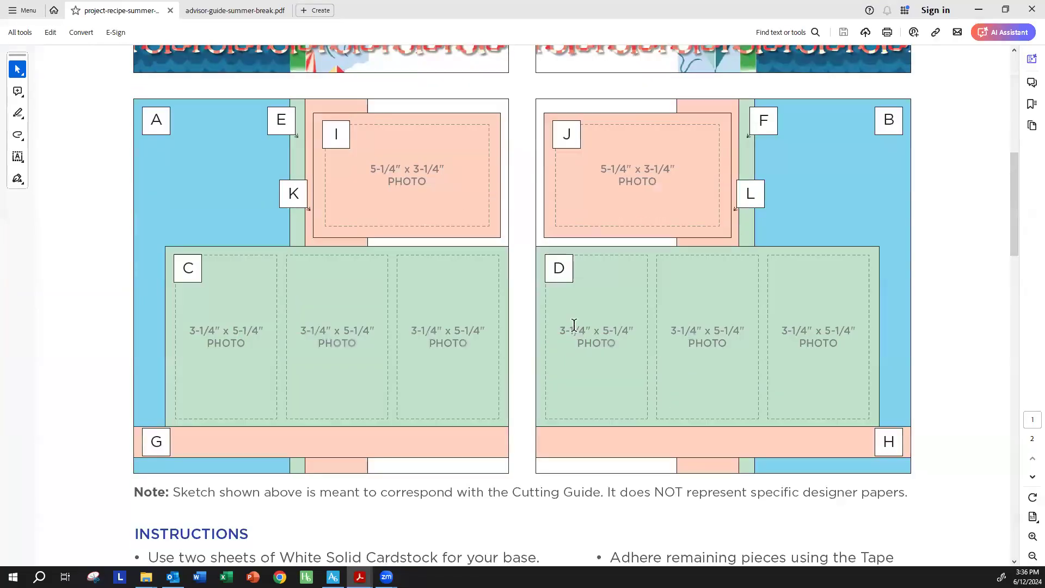
{"action": "scroll", "coordinate": [573, 325], "scroll_direction": "down", "scroll_amount": 15}
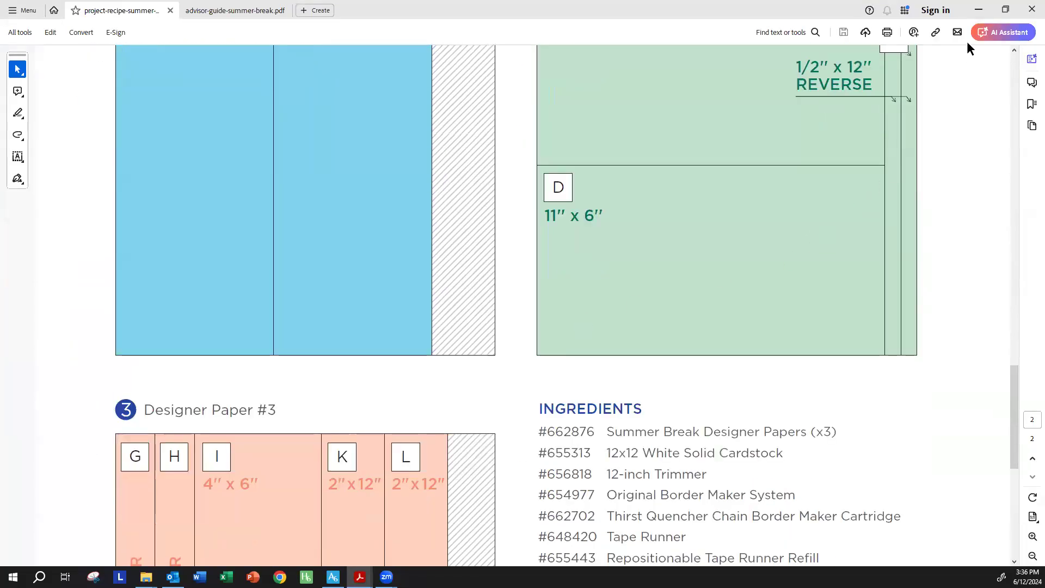
{"action": "scroll", "coordinate": [507, 247], "scroll_direction": "up", "scroll_amount": 12}
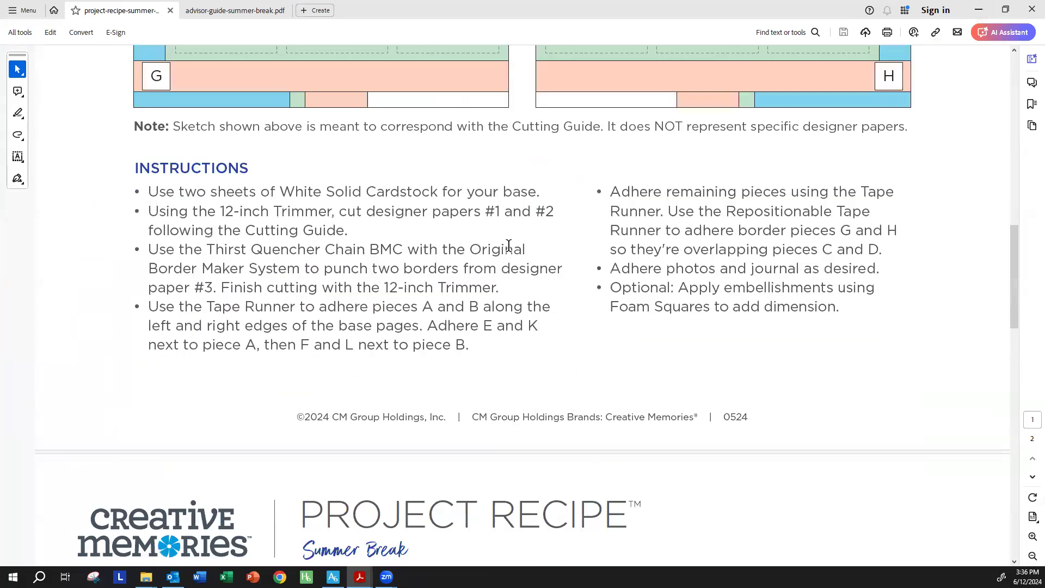
{"action": "scroll", "coordinate": [447, 234], "scroll_direction": "up", "scroll_amount": 5}
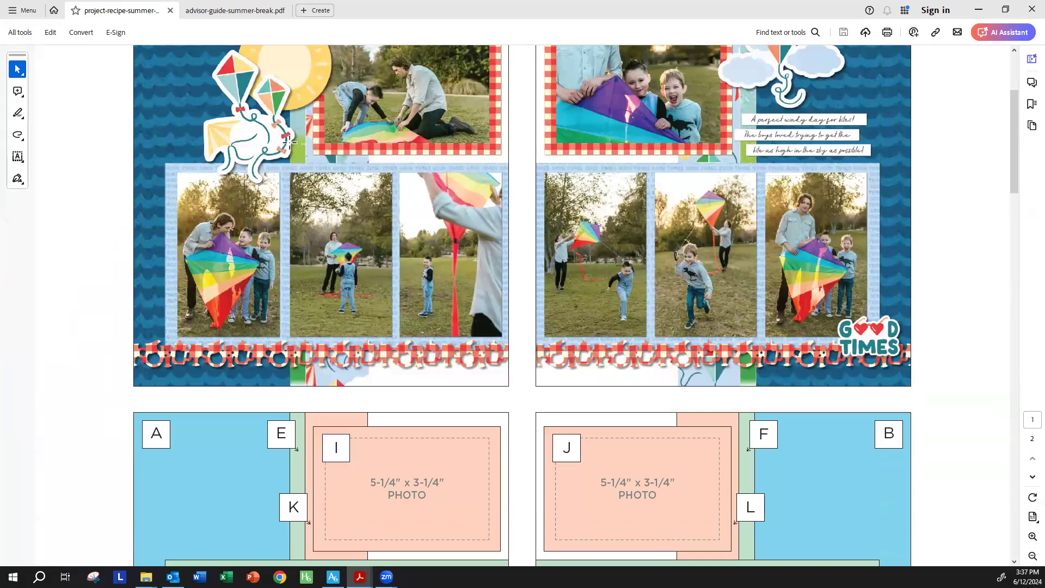
{"action": "left_click", "coordinate": [978, 9]}
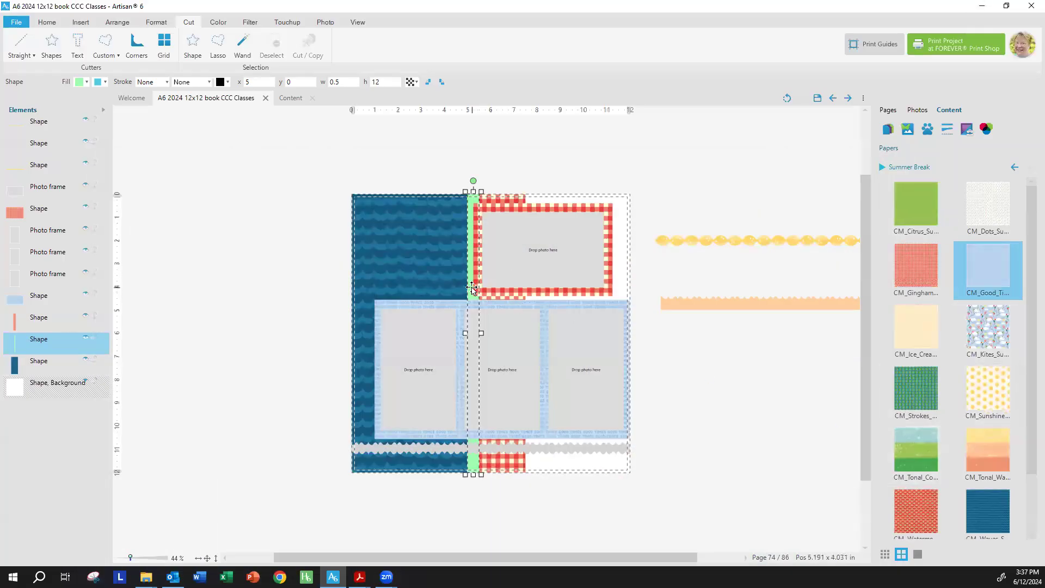
{"action": "right_click", "coordinate": [946, 459]}
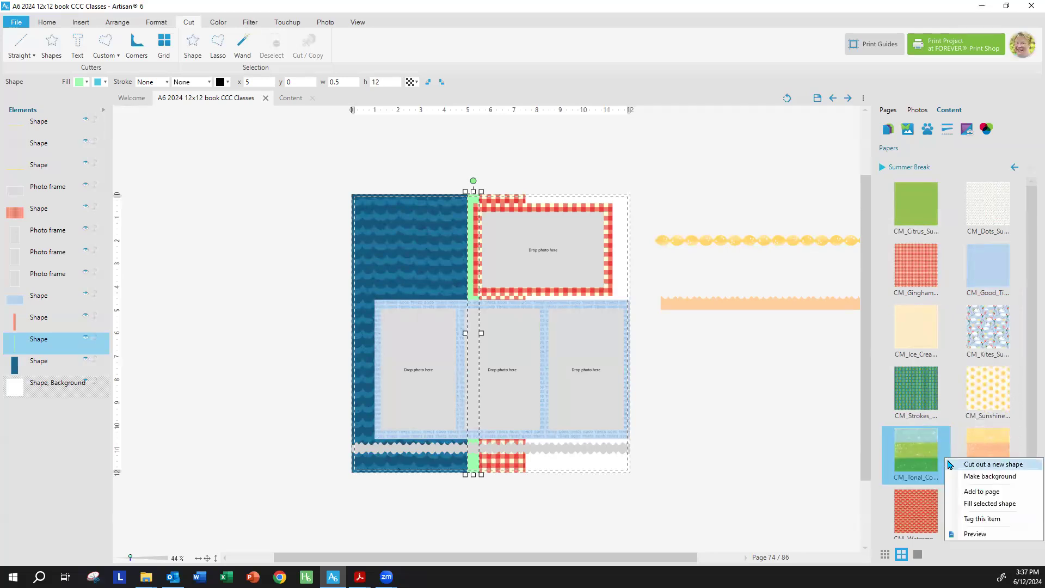
{"action": "left_click", "coordinate": [980, 501]}
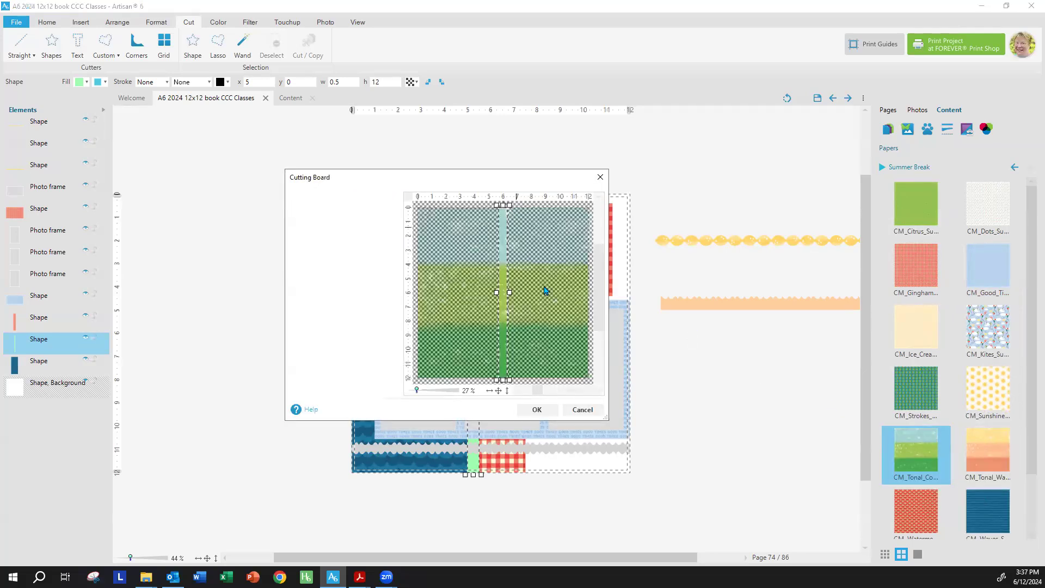
{"action": "left_click", "coordinate": [536, 409]}
Fill the 2 x 12 vertical strip behind the photo mats with the CM_Kites paper.
{"action": "left_click", "coordinate": [512, 463]}
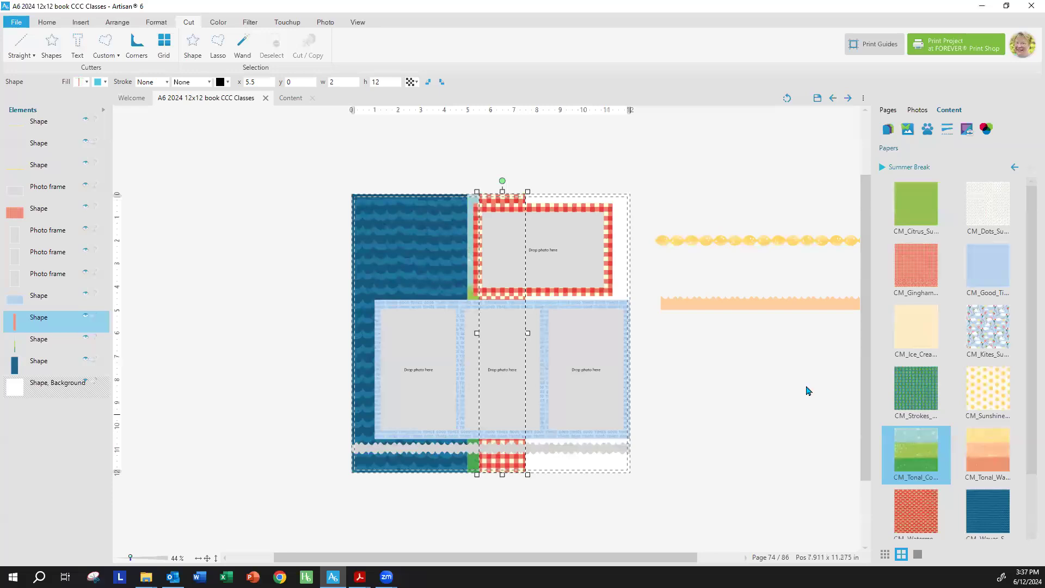
{"action": "right_click", "coordinate": [1012, 342]}
{"action": "left_click", "coordinate": [1004, 388]}
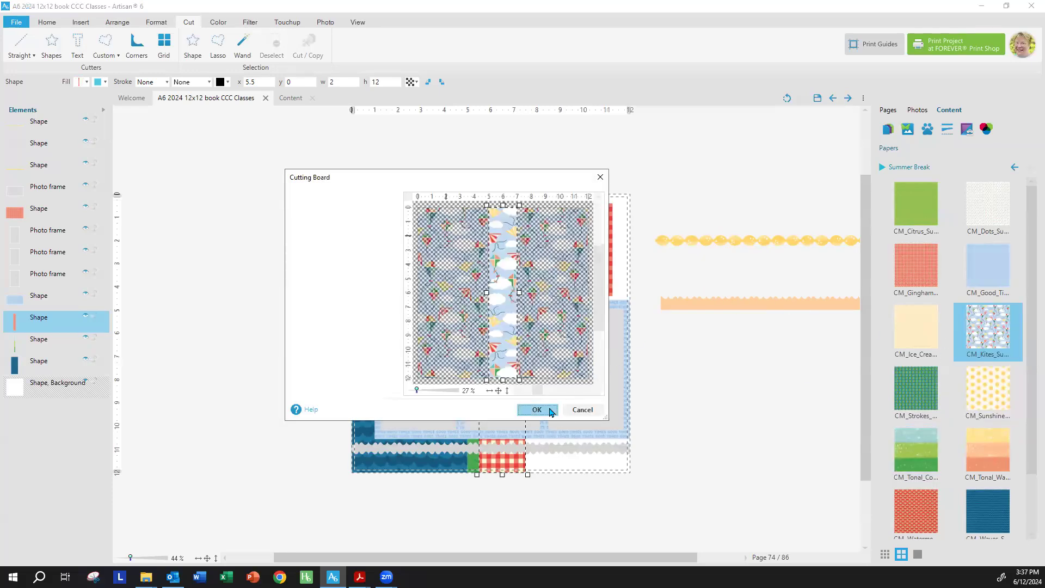
{"action": "left_click", "coordinate": [535, 409]}
{"action": "left_click", "coordinate": [746, 444]}
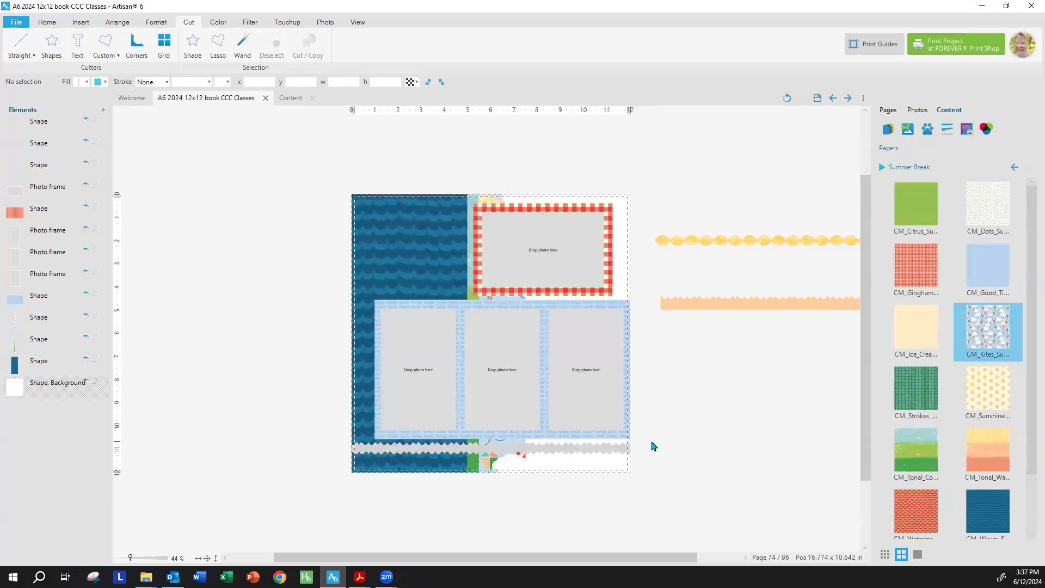
Fill the gray scalloped border strip with the CM_Gingham paper and move it up to overlap the lower edge of the blue mat.
{"action": "left_click", "coordinate": [627, 452]}
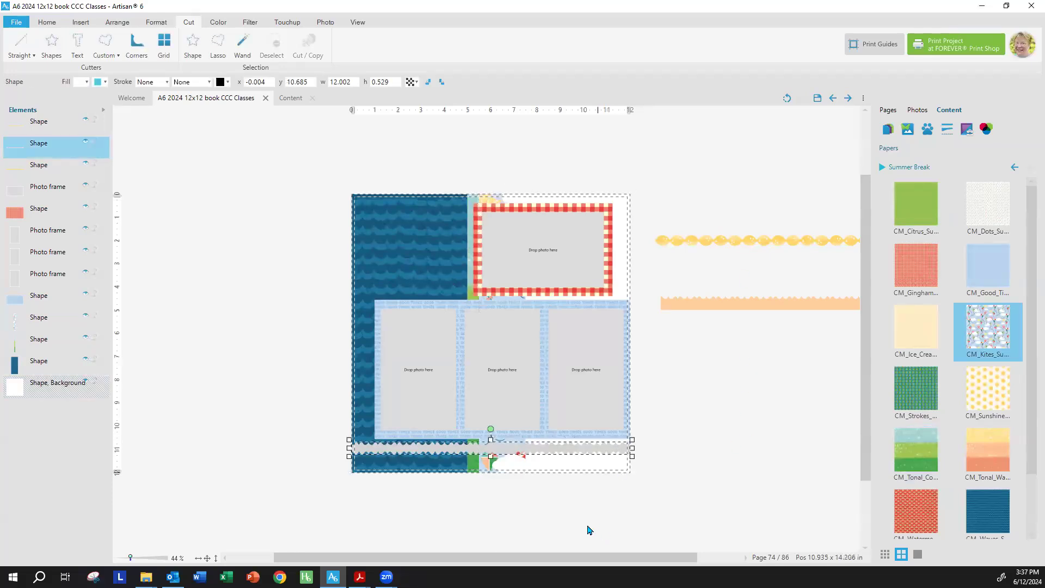
{"action": "right_click", "coordinate": [945, 281]}
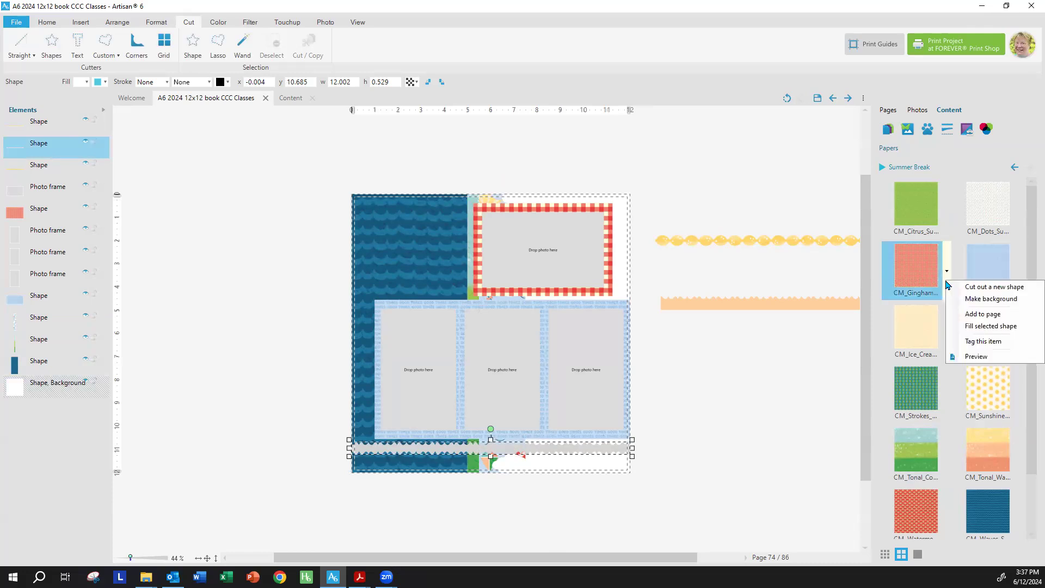
{"action": "left_click", "coordinate": [967, 326]}
{"action": "left_click", "coordinate": [539, 408]}
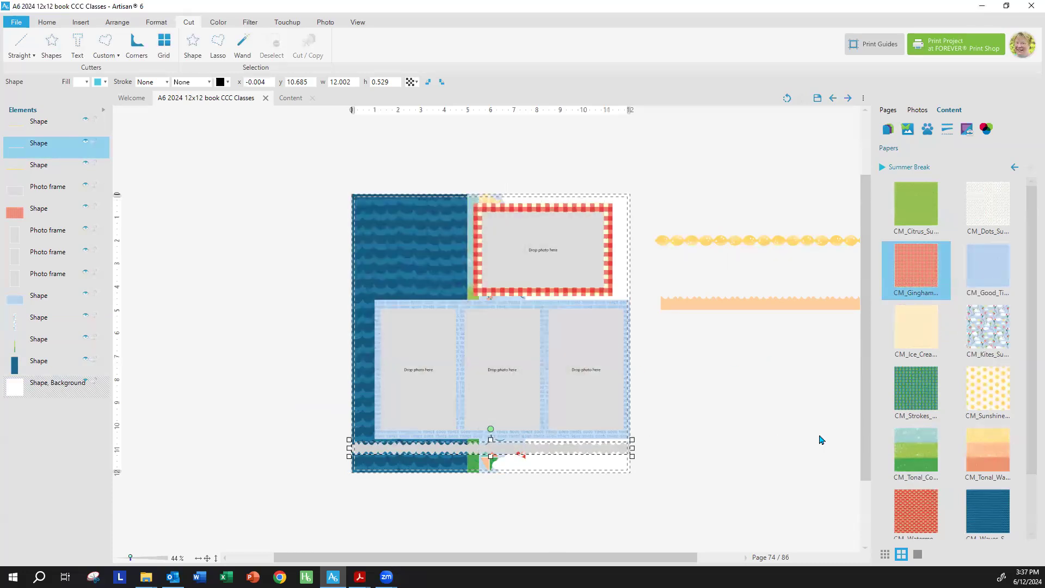
{"action": "left_click", "coordinate": [823, 419]}
{"action": "left_click_drag", "start_coordinate": [622, 450], "coordinate": [623, 443]}
{"action": "left_click", "coordinate": [679, 436]}
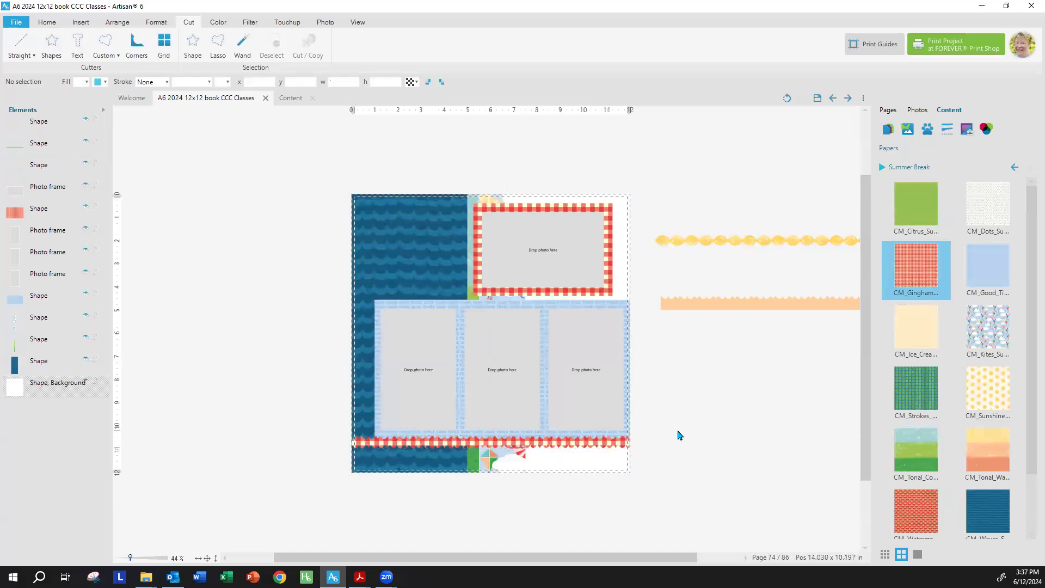
{"action": "left_click", "coordinate": [508, 463]}
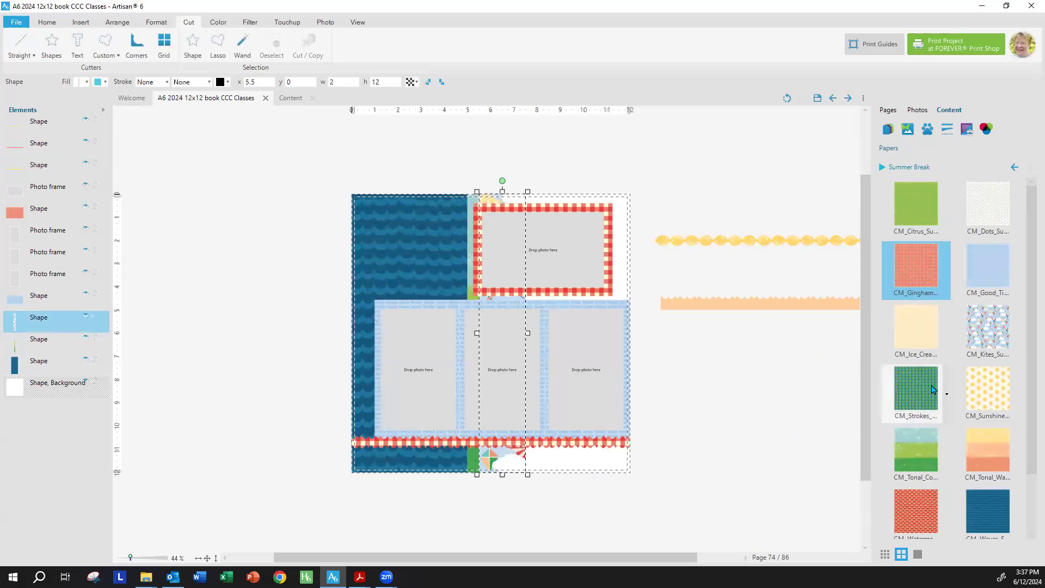
{"action": "right_click", "coordinate": [948, 331]}
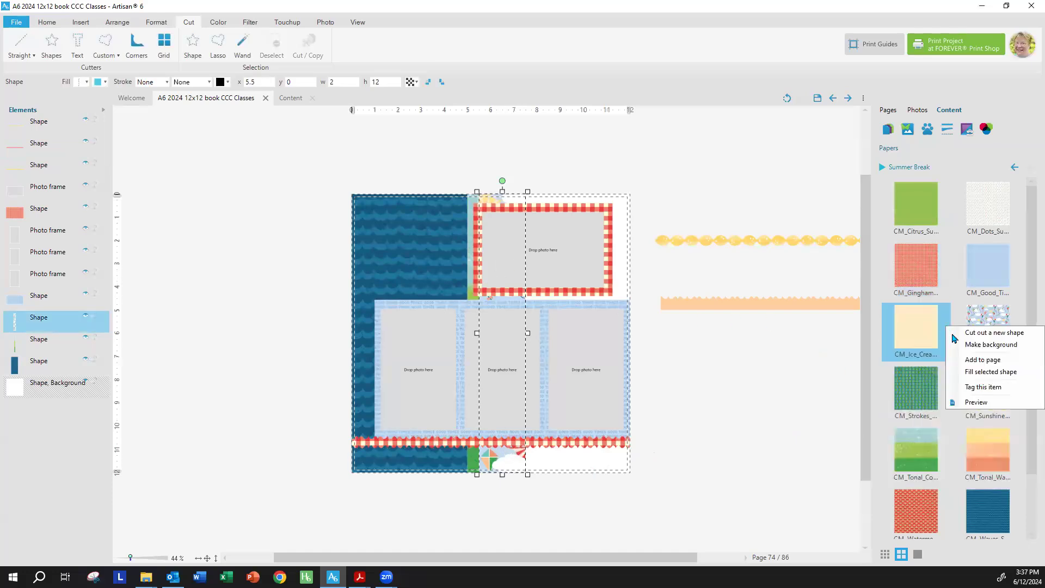
{"action": "left_click", "coordinate": [649, 455]}
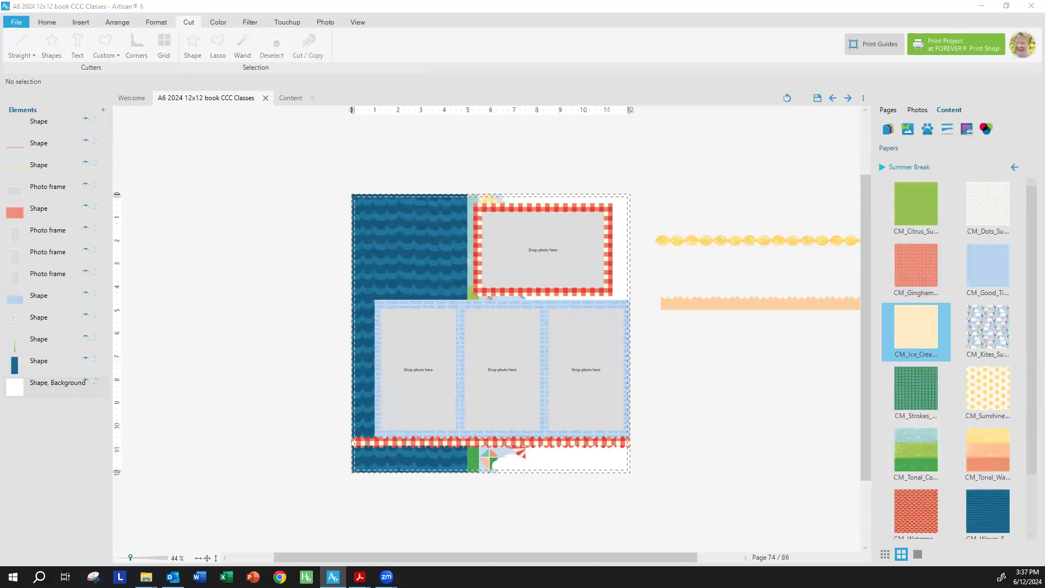
{"action": "key", "text": "alt+Tab"}
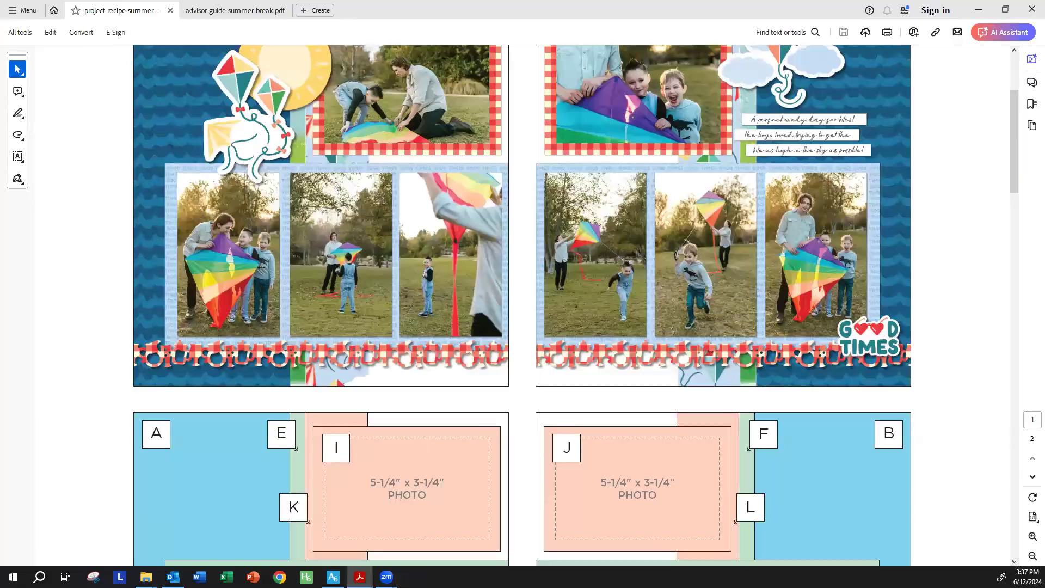
{"action": "left_click", "coordinate": [979, 11]}
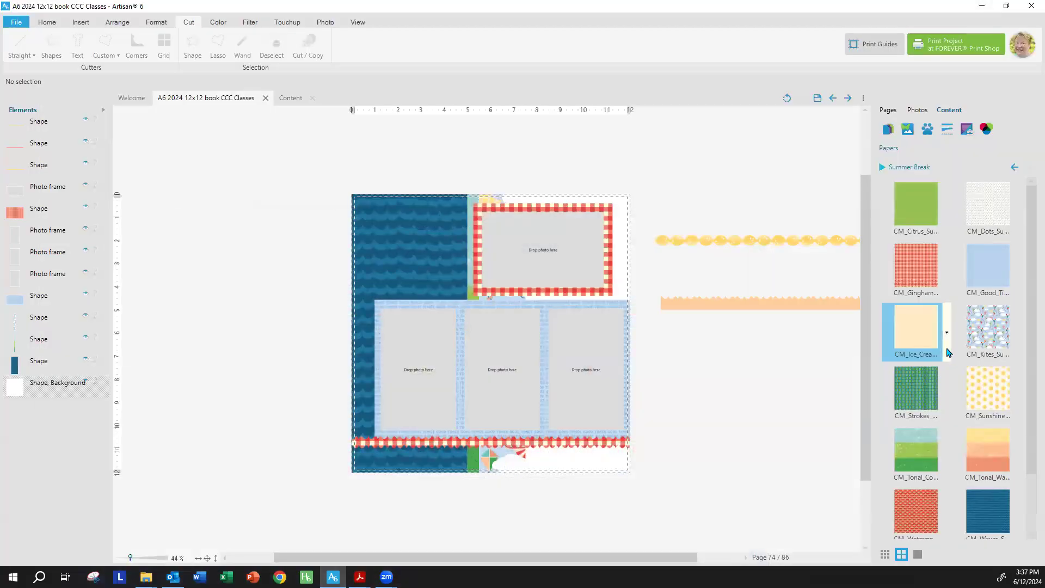
{"action": "right_click", "coordinate": [947, 353]}
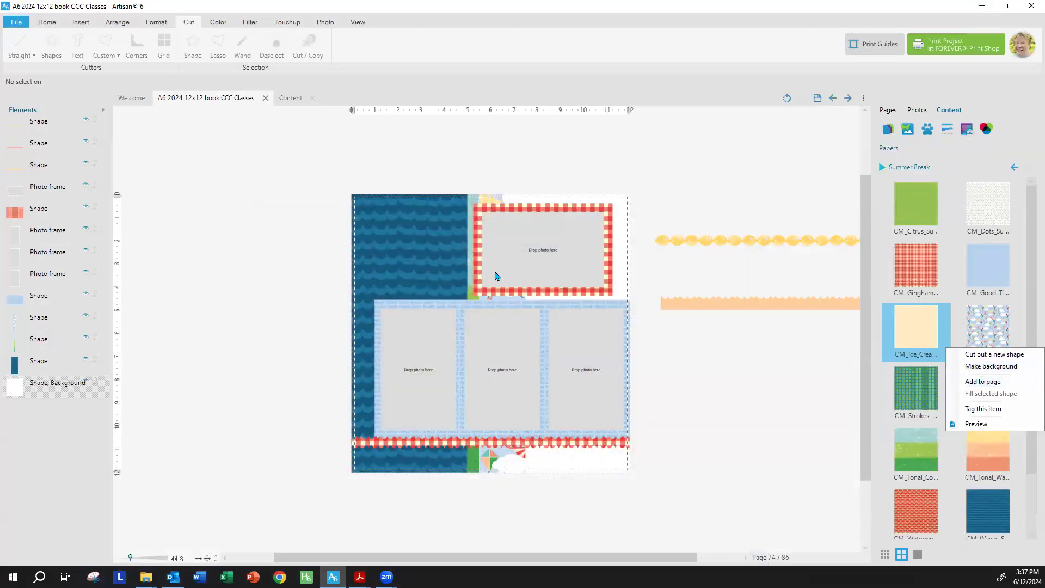
Fill the 2 x 12 vertical strip behind the photo mats with the cream CM_Ice_Cream paper.
{"action": "left_click", "coordinate": [488, 199]}
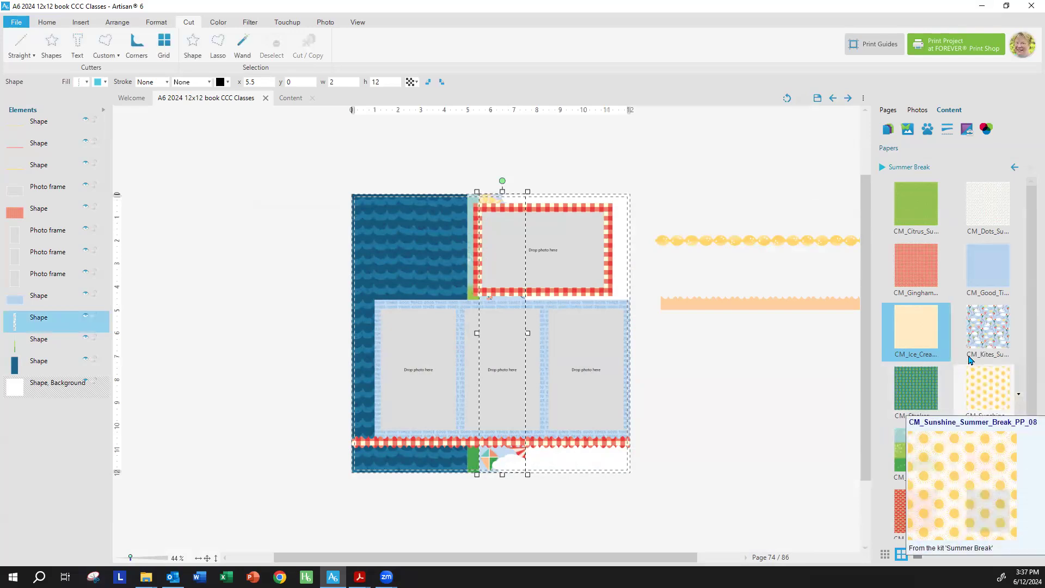
{"action": "right_click", "coordinate": [947, 338]}
{"action": "left_click", "coordinate": [962, 381]}
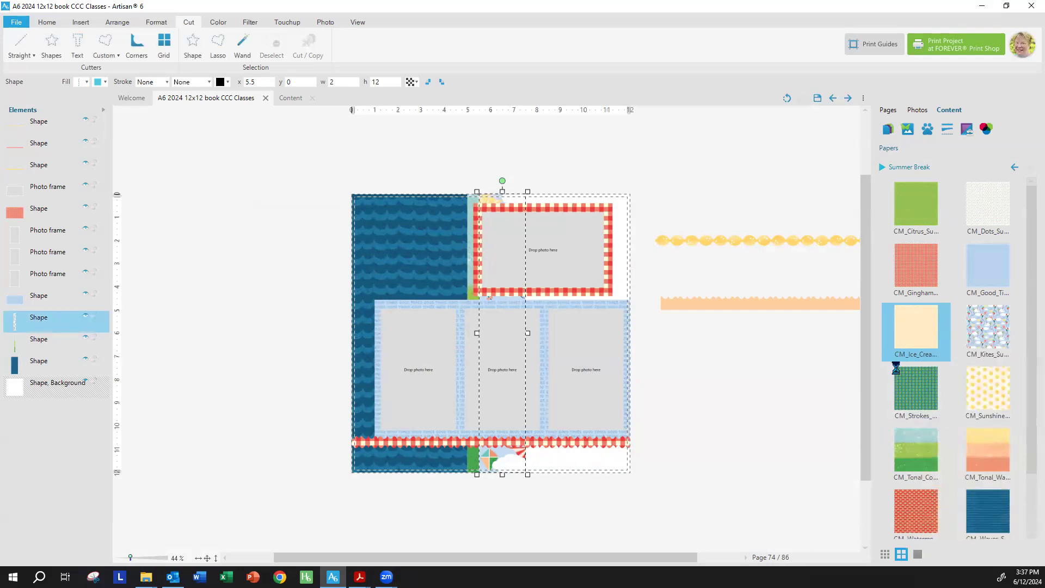
{"action": "left_click", "coordinate": [537, 411]}
{"action": "left_click", "coordinate": [835, 434]}
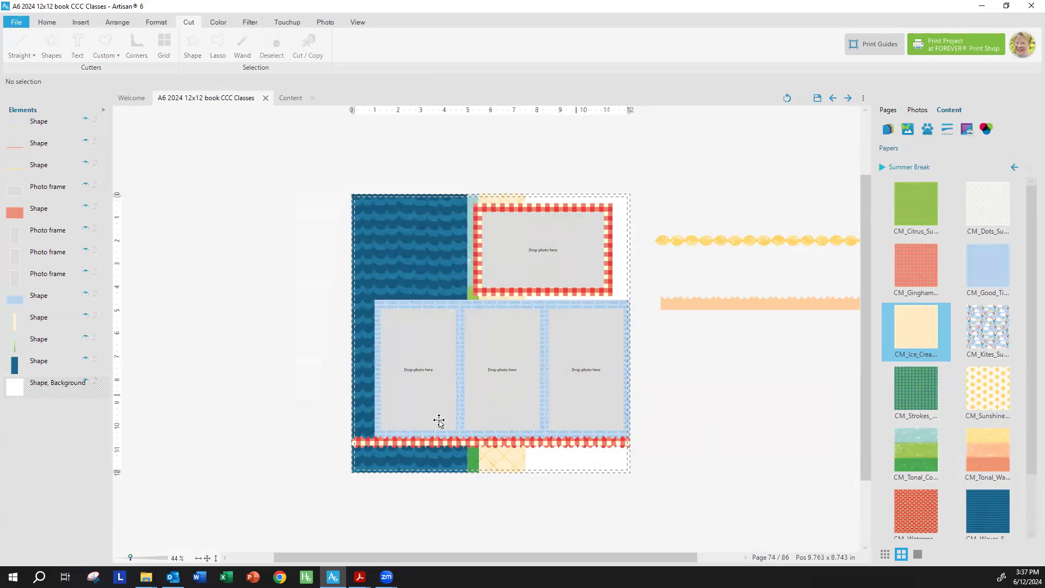
Compare the page with the finished layout in the recipe PDF in Acrobat, return to Artisan, and save the project.
{"action": "left_click", "coordinate": [359, 576]}
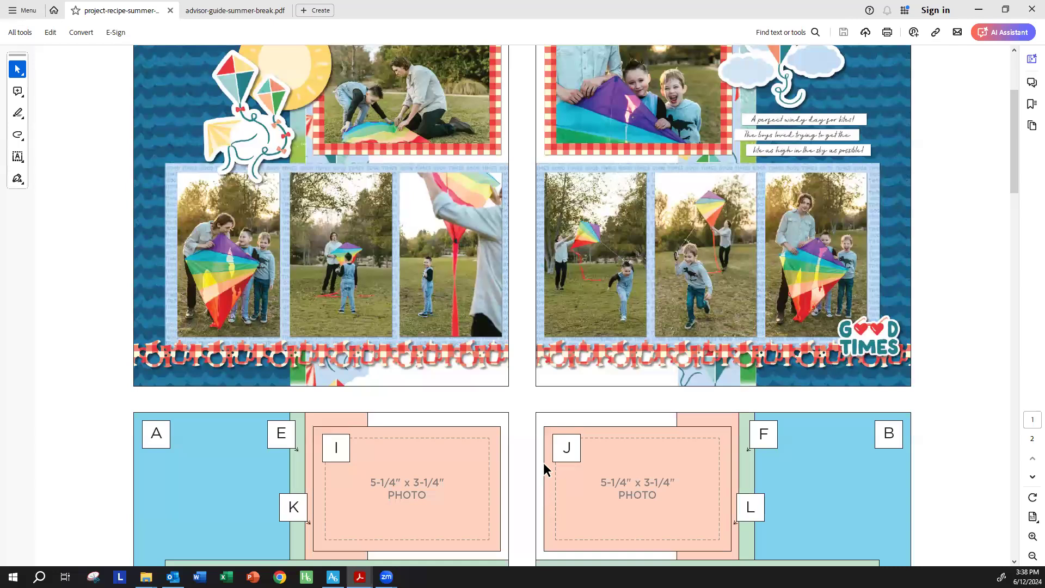
{"action": "scroll", "coordinate": [582, 403], "scroll_direction": "up", "scroll_amount": 3}
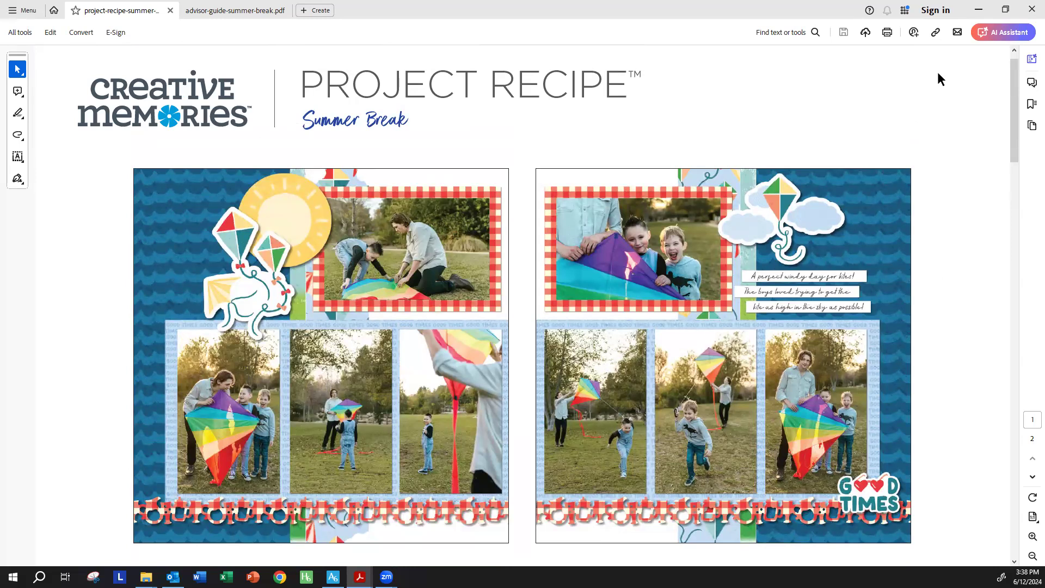
{"action": "left_click", "coordinate": [978, 10]}
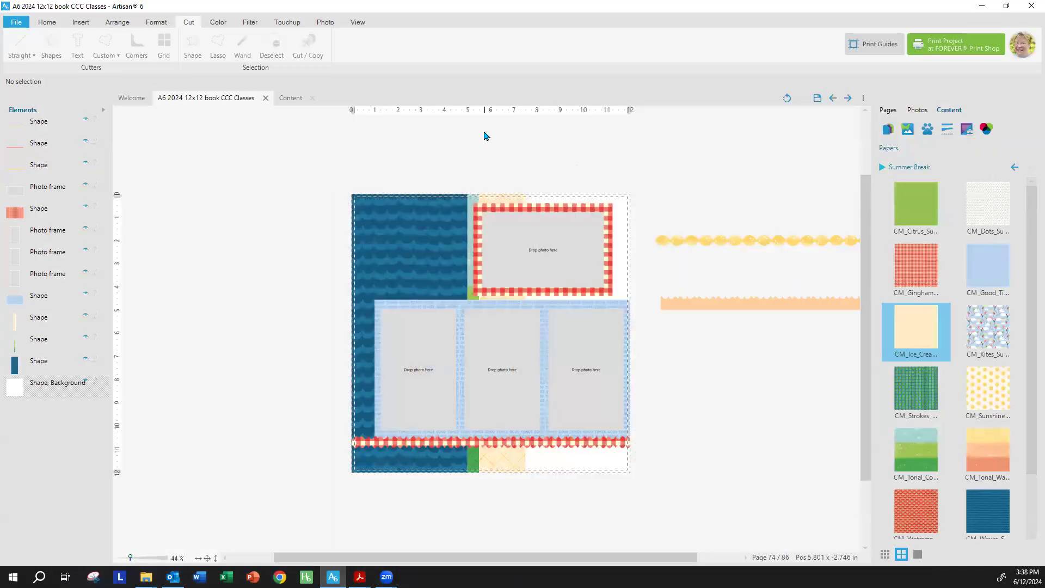
{"action": "left_click", "coordinate": [818, 98]}
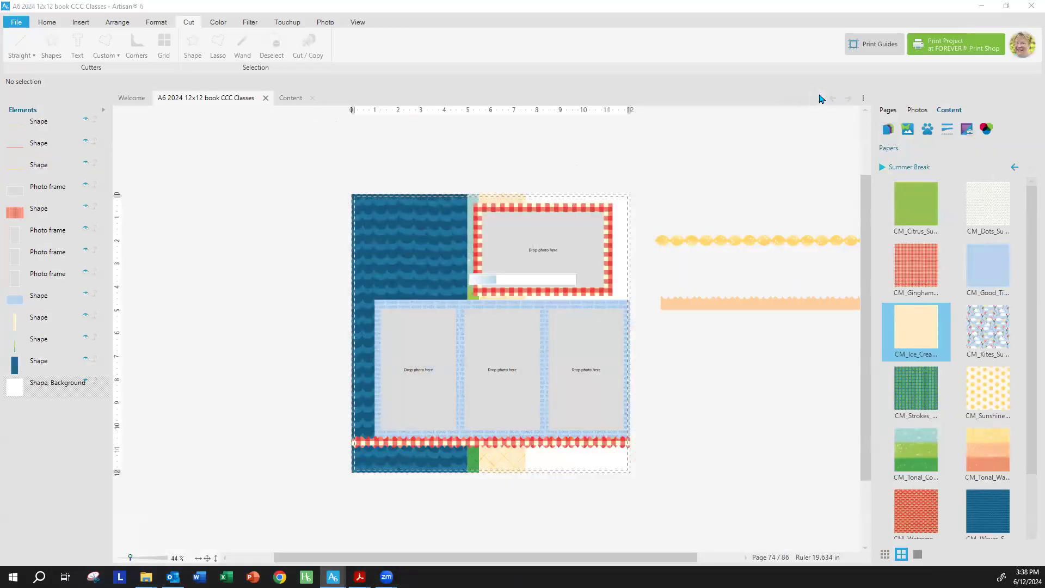
Insert a mirror image of page 74 into the book.
{"action": "left_click", "coordinate": [888, 110]}
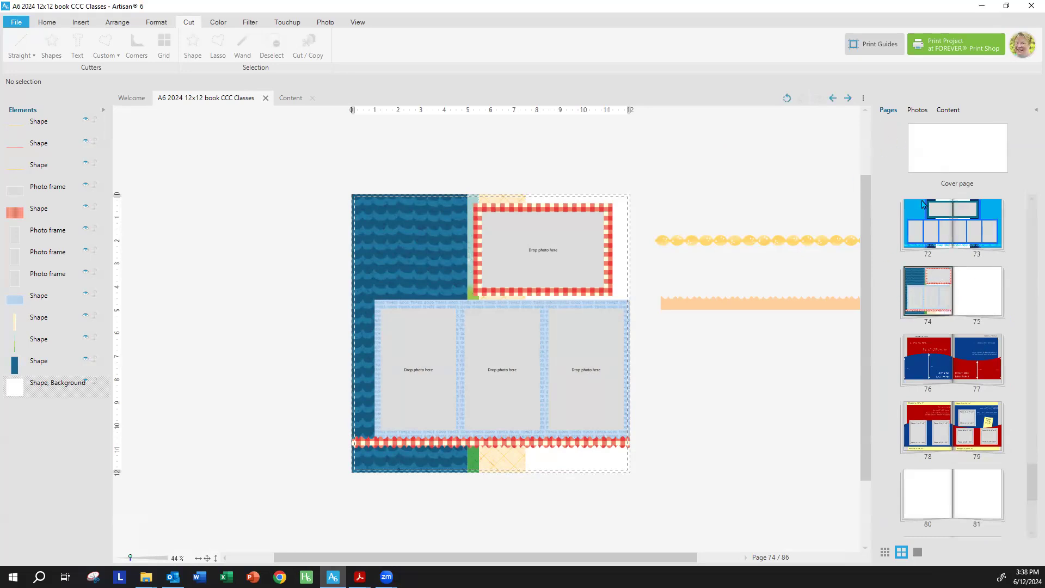
{"action": "right_click", "coordinate": [950, 307]}
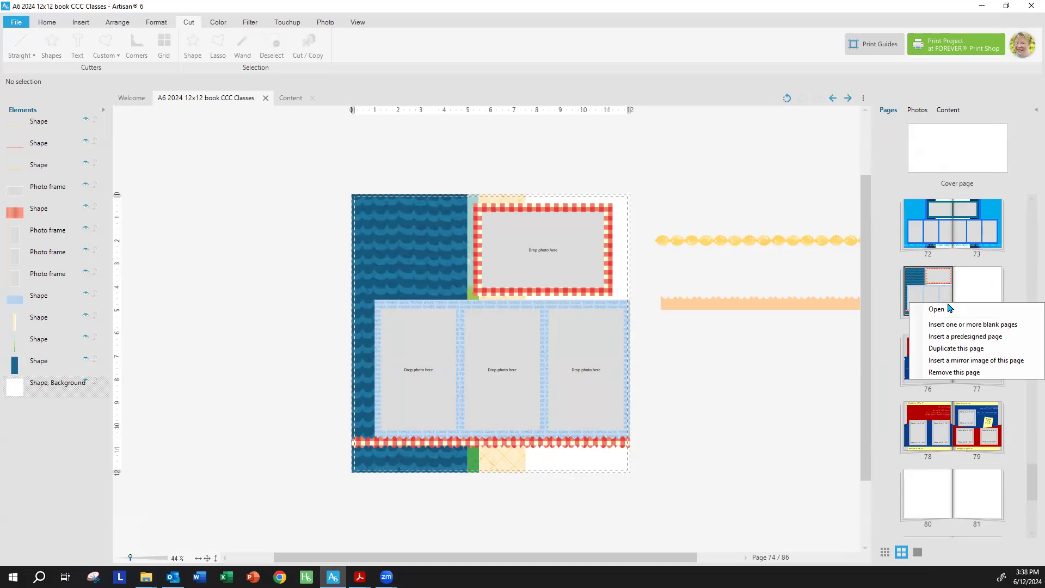
{"action": "left_click", "coordinate": [958, 362]}
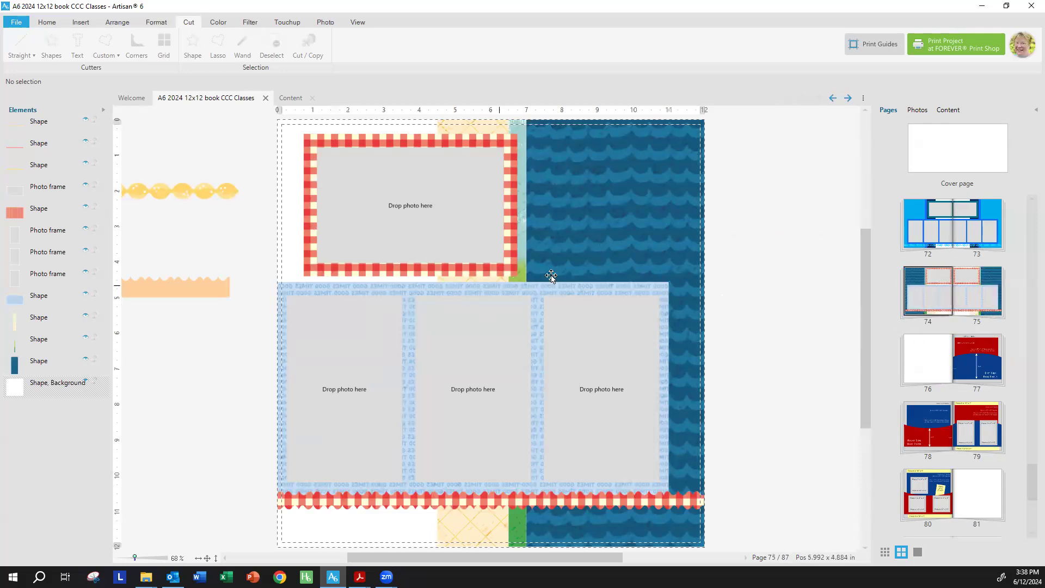
Preview pages 74 and 75 side by side as a spread.
{"action": "left_click", "coordinate": [359, 23]}
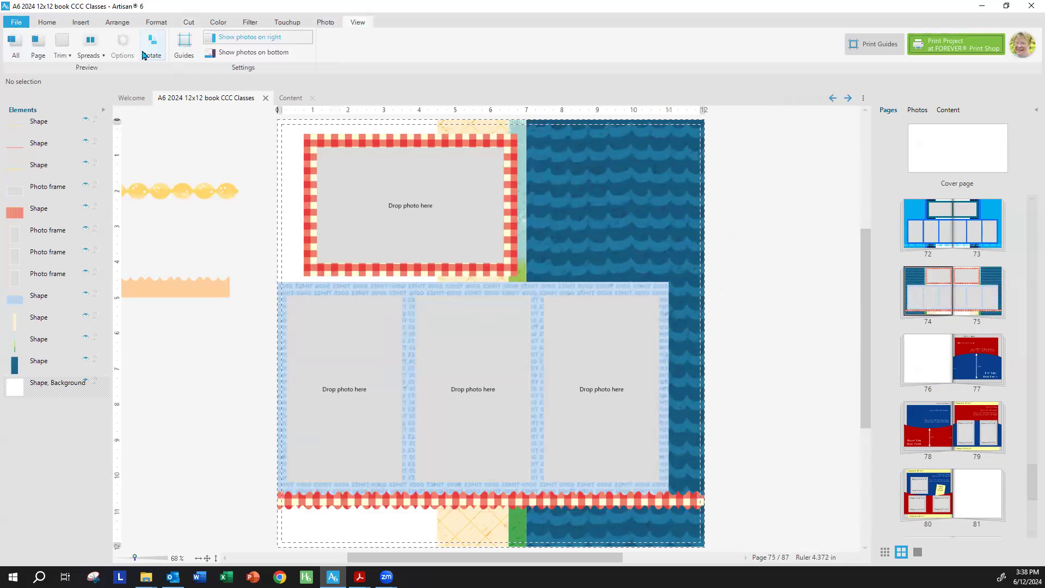
{"action": "left_click", "coordinate": [90, 52]}
{"action": "left_click", "coordinate": [99, 71]}
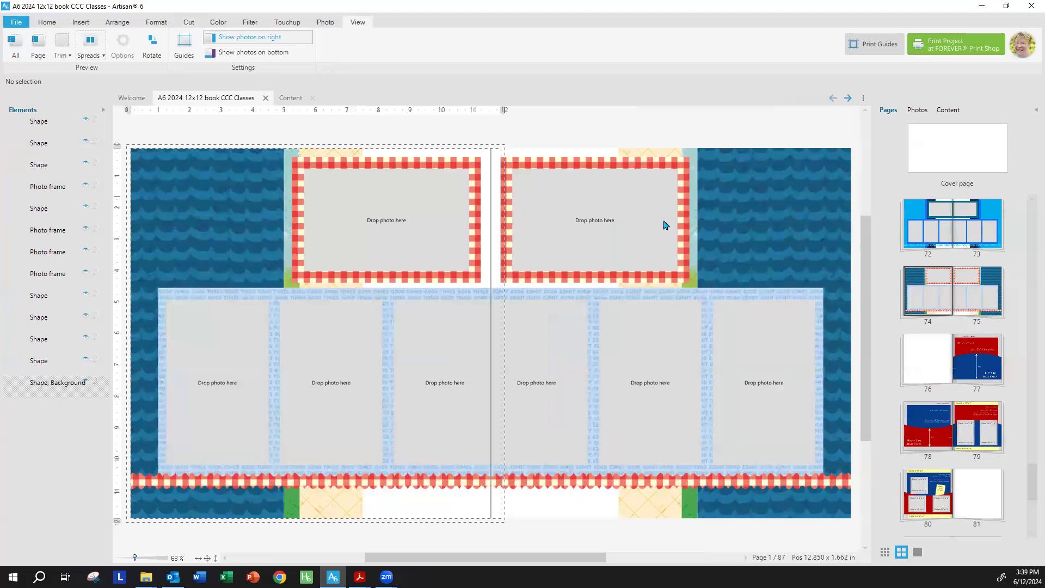
Fill the 2 x 12 vertical strip behind the photo mats on page 74 with the green plaid CM_Strokes paper from Summer Break.
{"action": "left_click", "coordinate": [341, 507]}
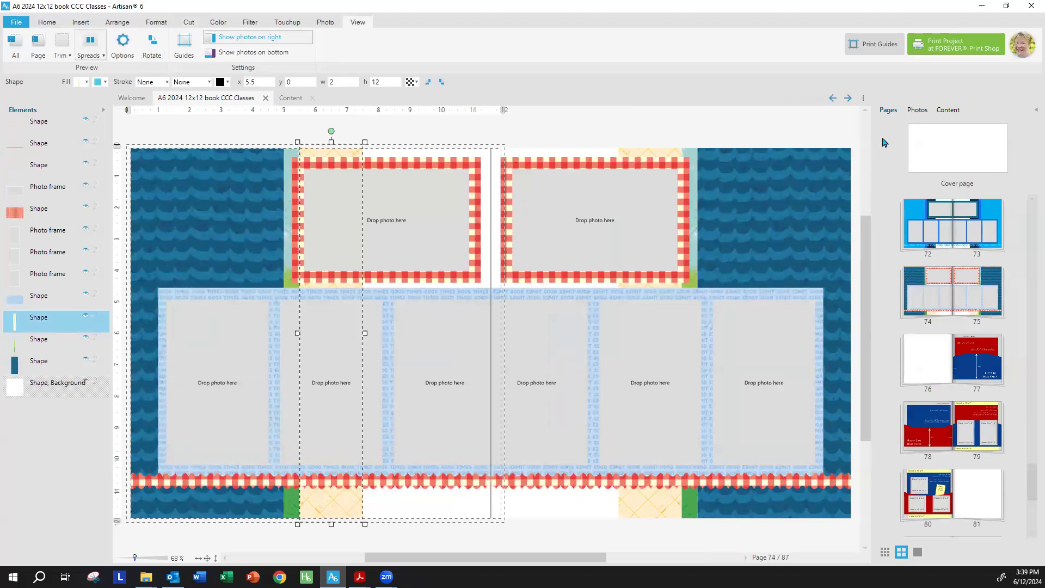
{"action": "left_click", "coordinate": [949, 111]}
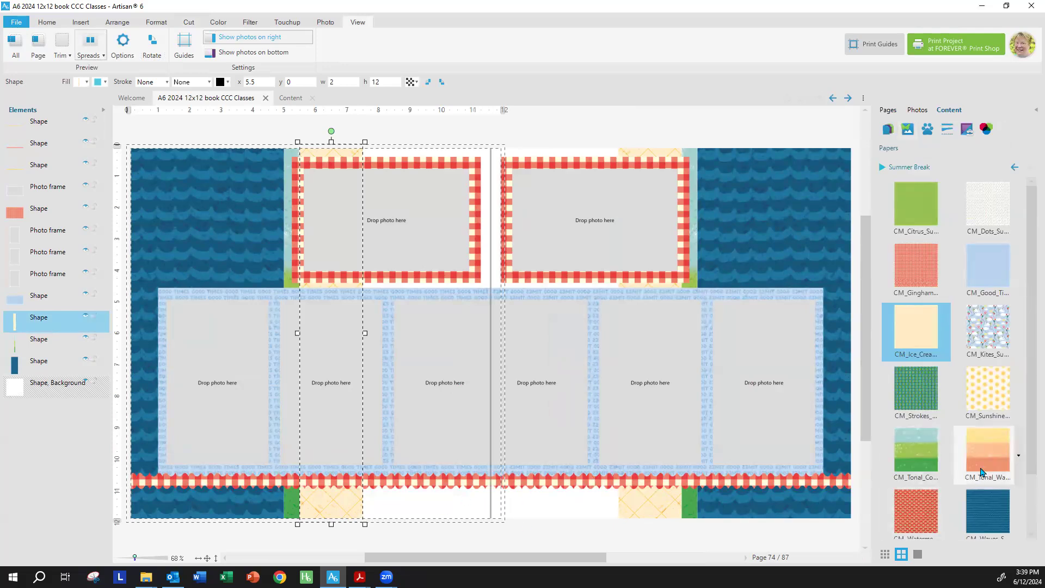
{"action": "scroll", "coordinate": [941, 310], "scroll_direction": "down", "scroll_amount": 2}
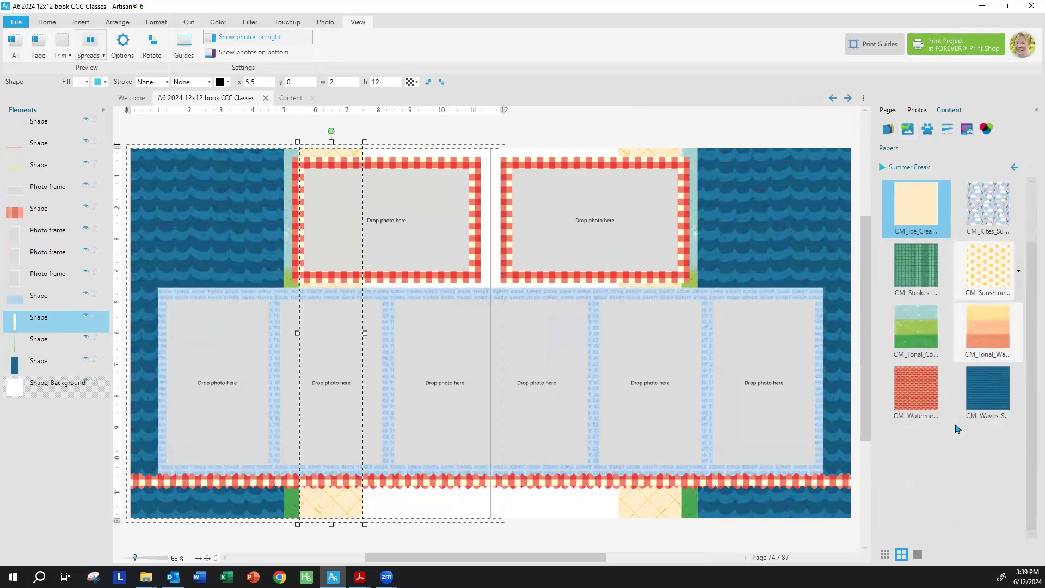
{"action": "right_click", "coordinate": [947, 278]}
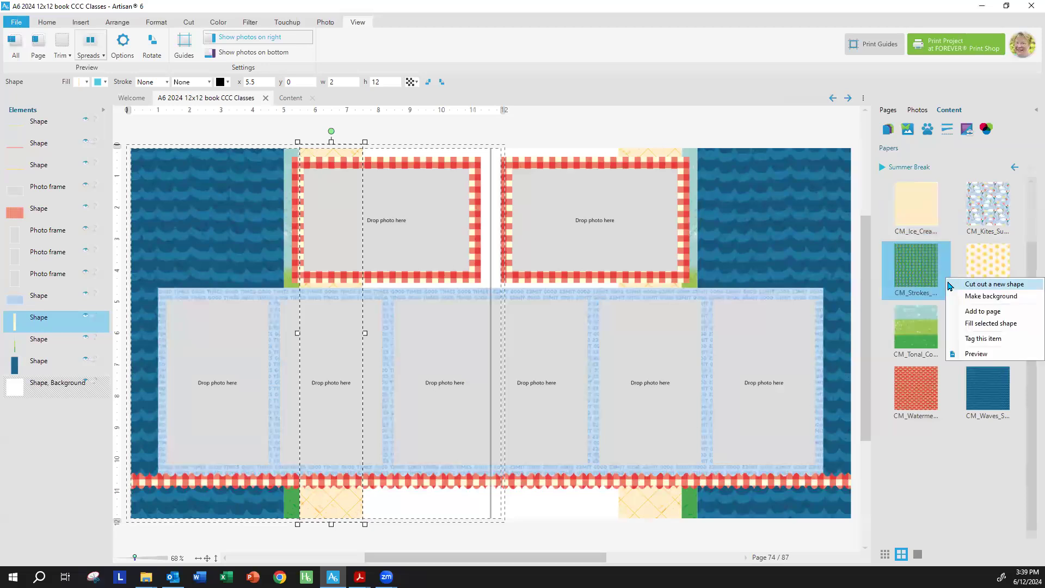
{"action": "left_click", "coordinate": [967, 323]}
{"action": "left_click", "coordinate": [539, 408]}
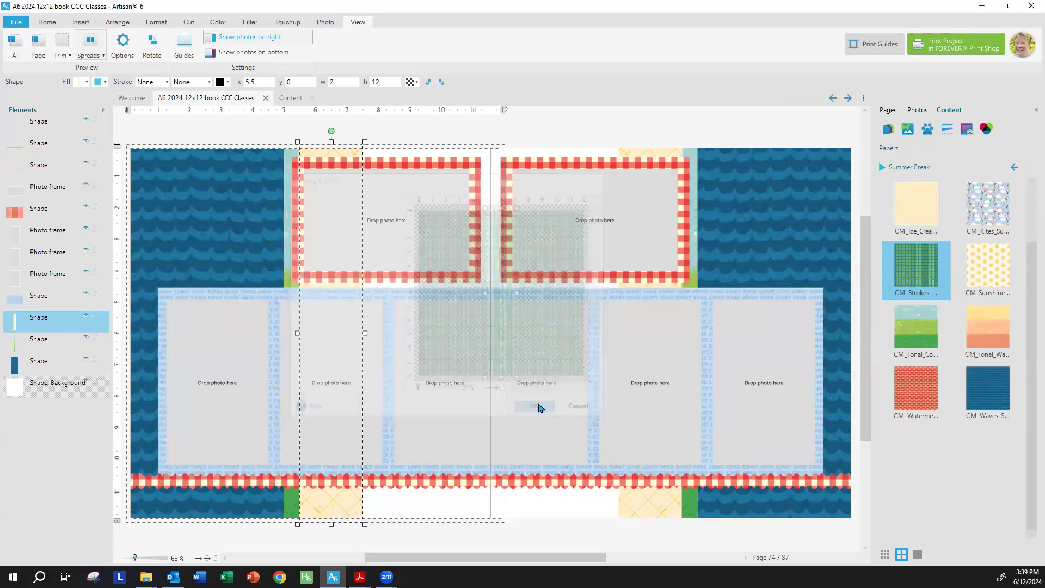
Fill the matching 2 x 12 vertical strip on page 75 with the same CM_Strokes paper.
{"action": "left_click", "coordinate": [631, 504]}
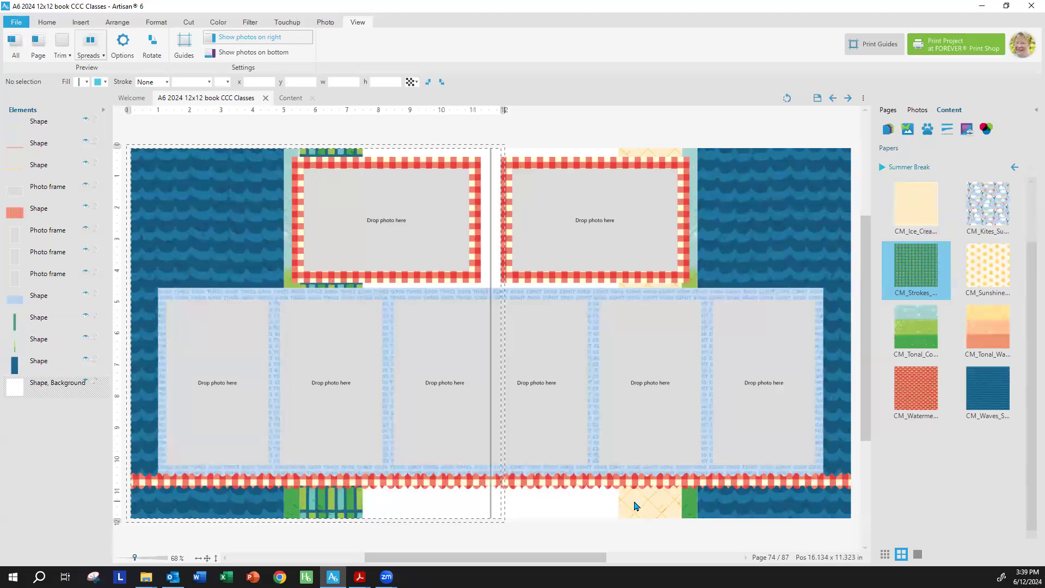
{"action": "left_click", "coordinate": [652, 505]}
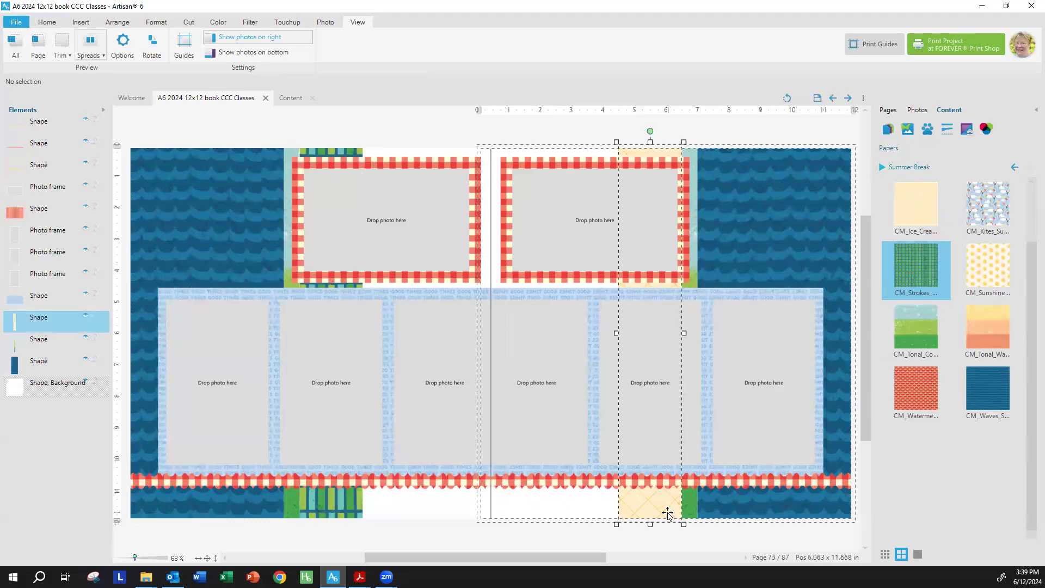
{"action": "right_click", "coordinate": [947, 288]}
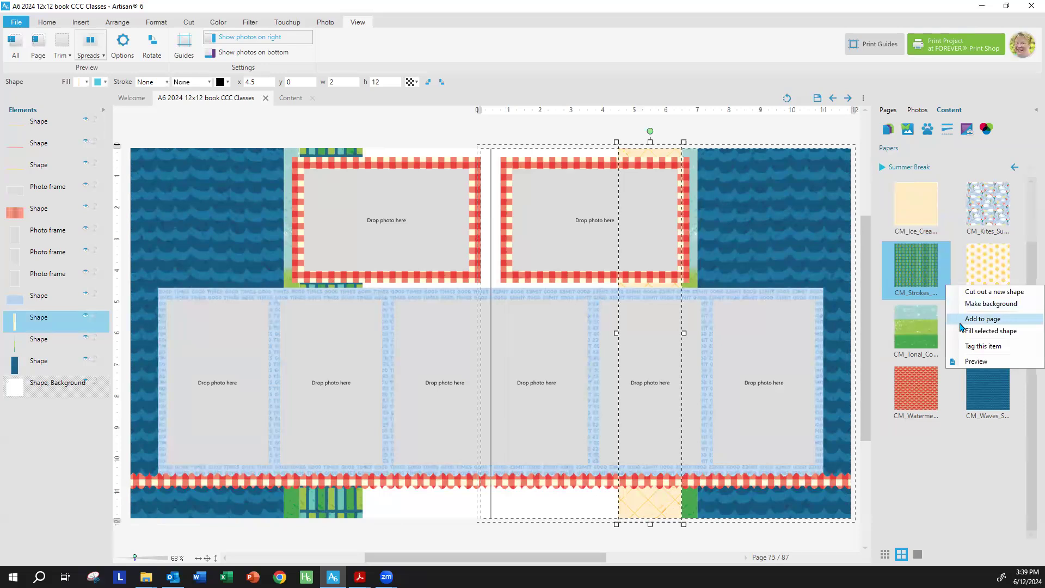
{"action": "left_click", "coordinate": [982, 330]}
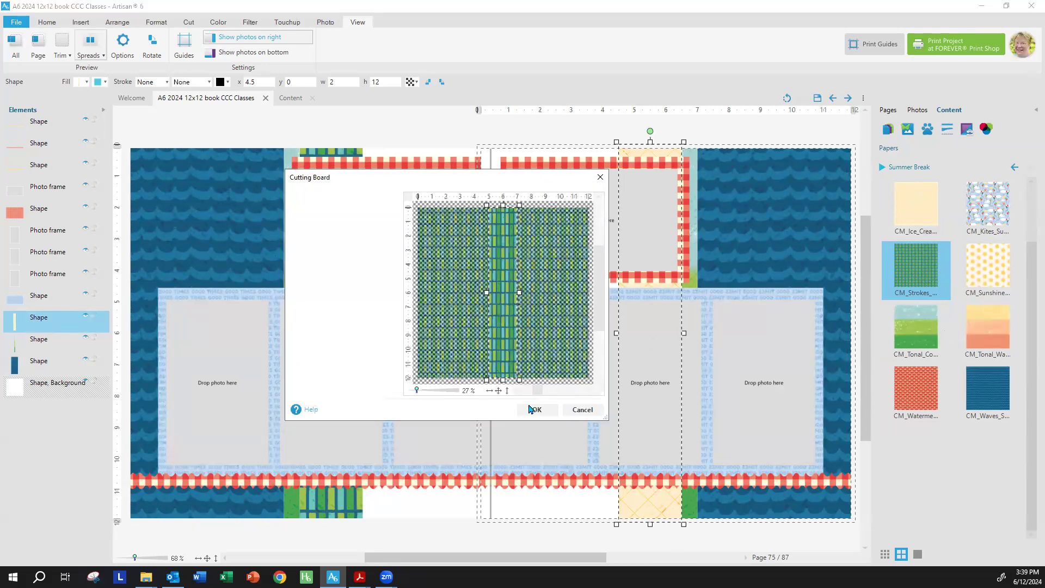
{"action": "left_click", "coordinate": [537, 411]}
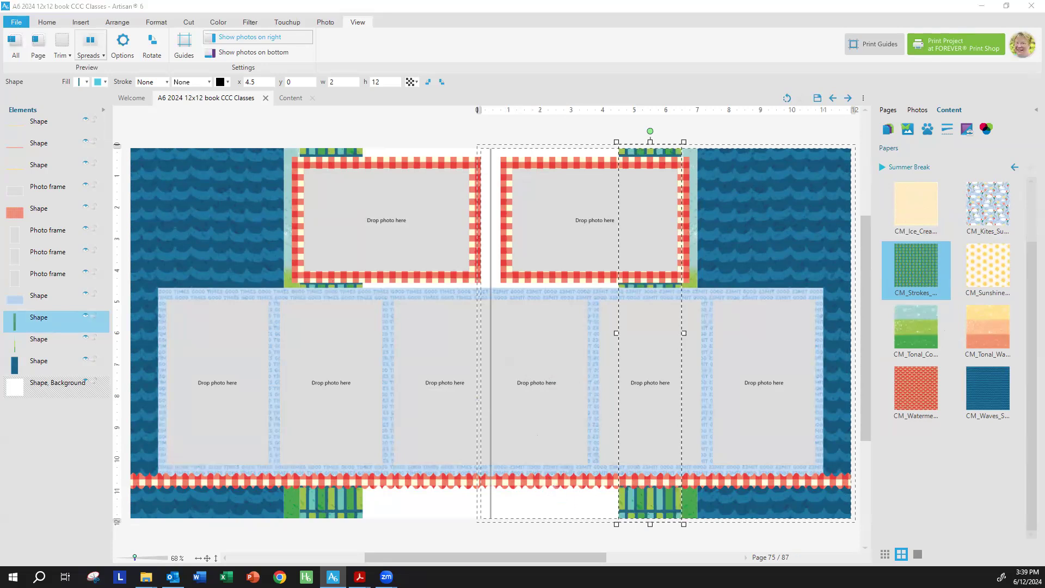
Review the finished layout and the lettered cutting sketch in the recipe PDF in Acrobat, and return to Artisan.
{"action": "key", "text": "alt+Tab"}
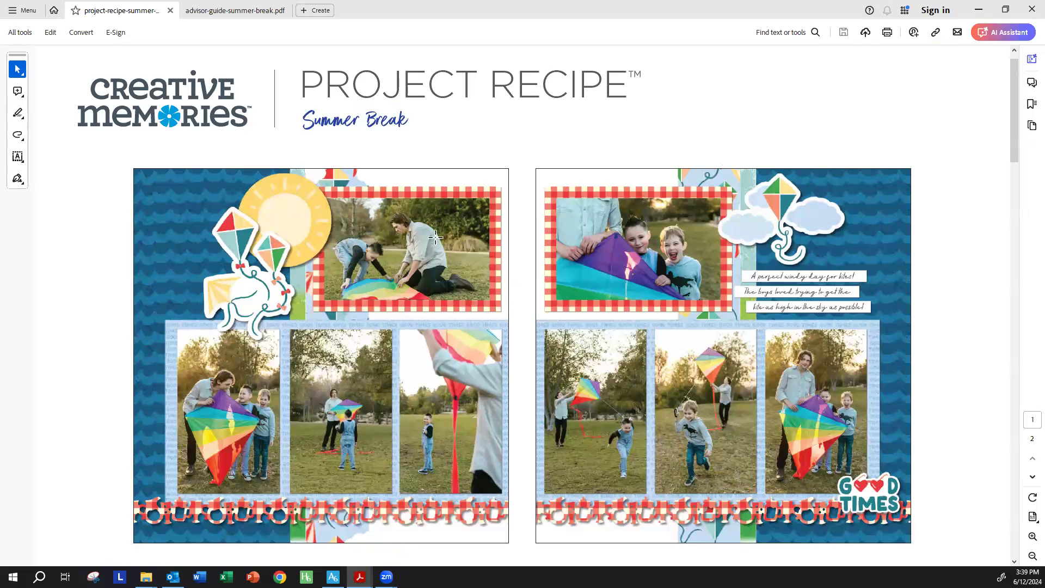
{"action": "scroll", "coordinate": [624, 334], "scroll_direction": "down", "scroll_amount": 10}
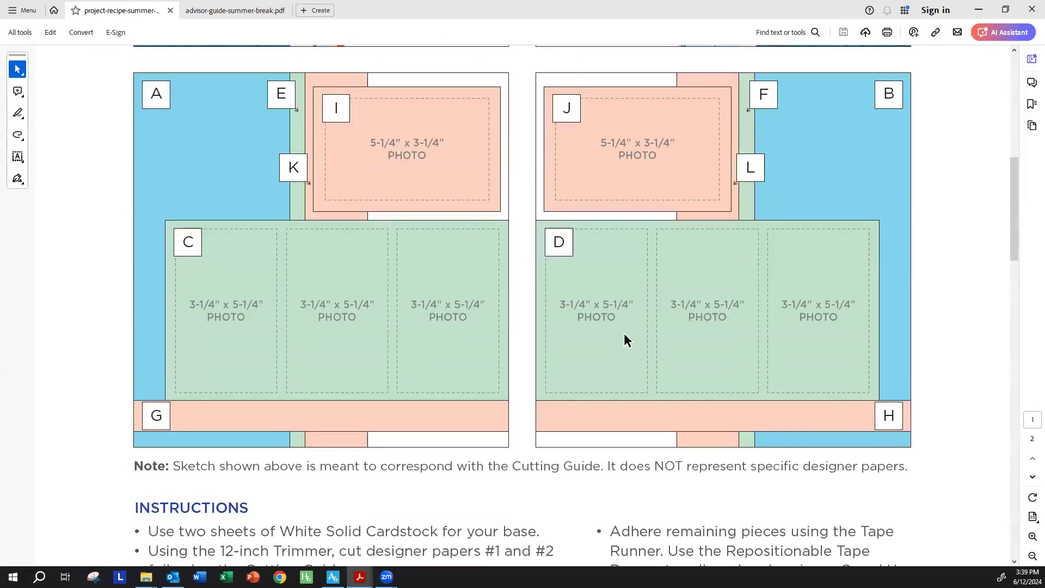
{"action": "scroll", "coordinate": [623, 340], "scroll_direction": "down", "scroll_amount": 1}
{"action": "scroll", "coordinate": [624, 340], "scroll_direction": "up", "scroll_amount": 5}
{"action": "scroll", "coordinate": [622, 337], "scroll_direction": "up", "scroll_amount": 6}
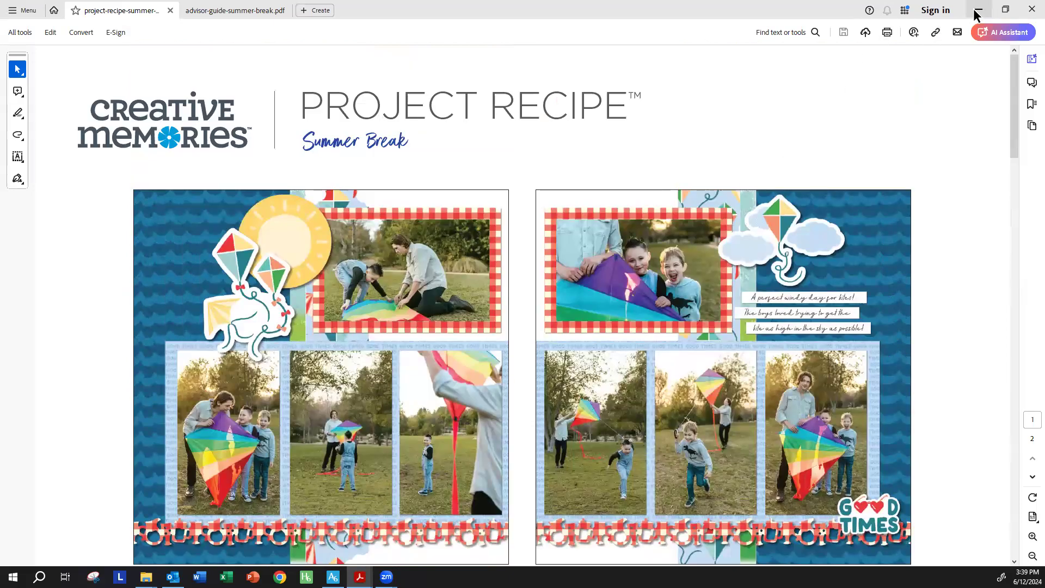
{"action": "left_click", "coordinate": [978, 11]}
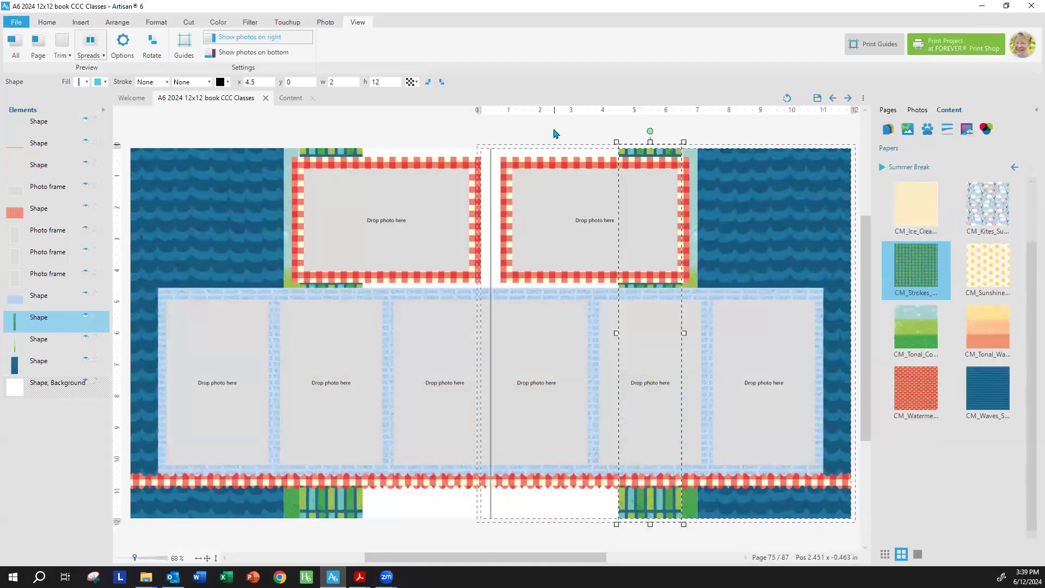